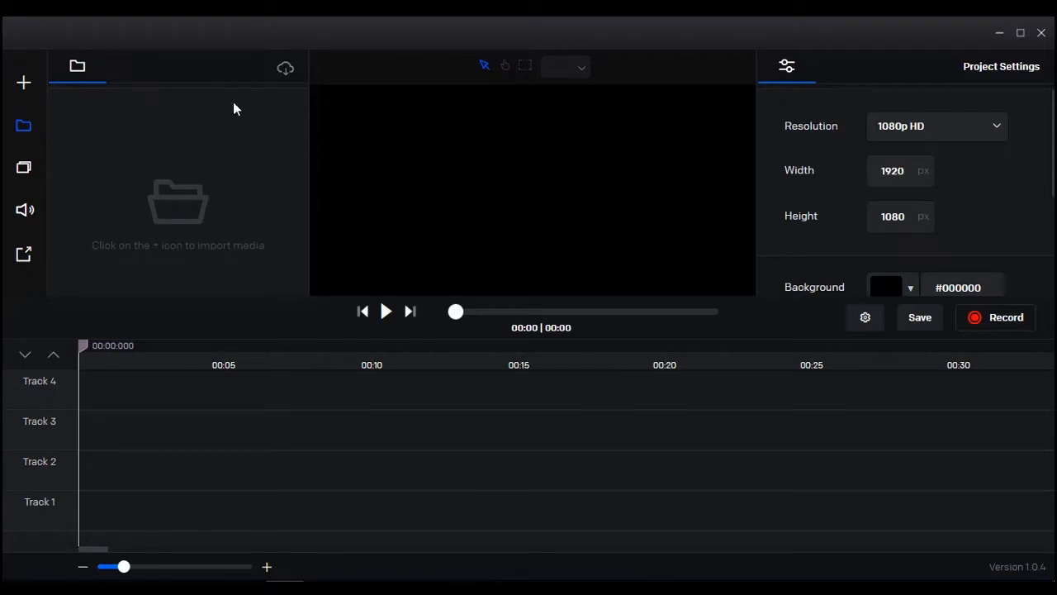
- Import the welcome cap video and place it at the start of Track 1
click(24, 86)
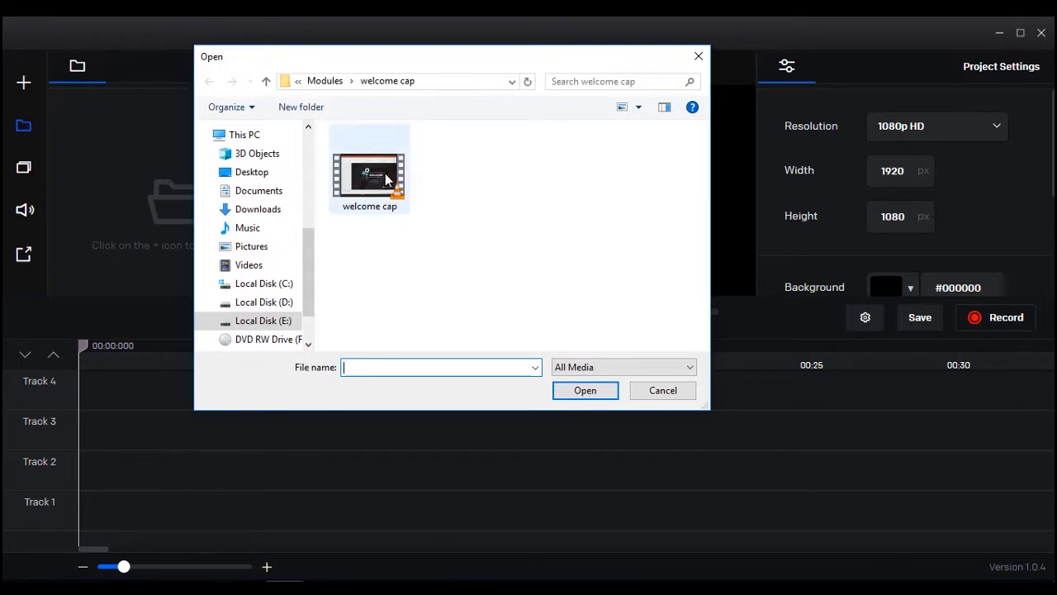
click(365, 178)
click(585, 392)
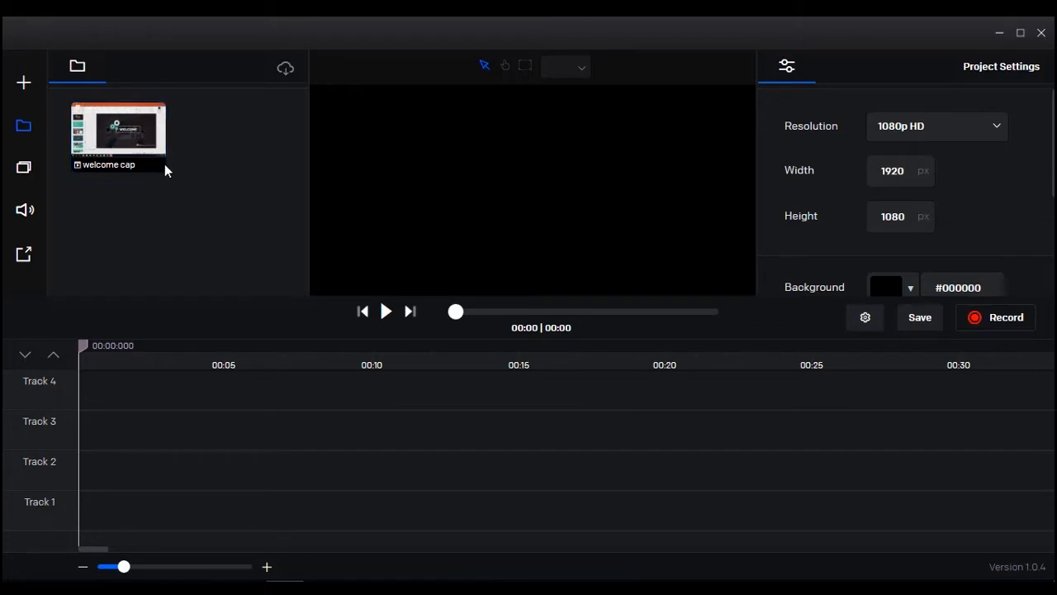
drag(138, 138, 162, 506)
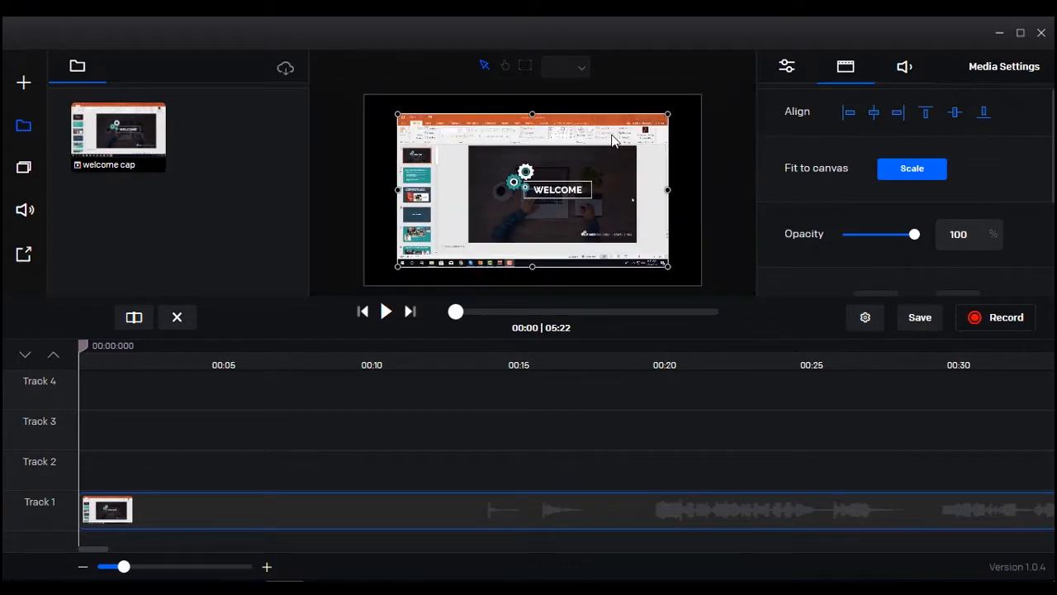
- Compare preview zoom levels of 25% and 50%, and leave the canvas preview at 25%
click(575, 66)
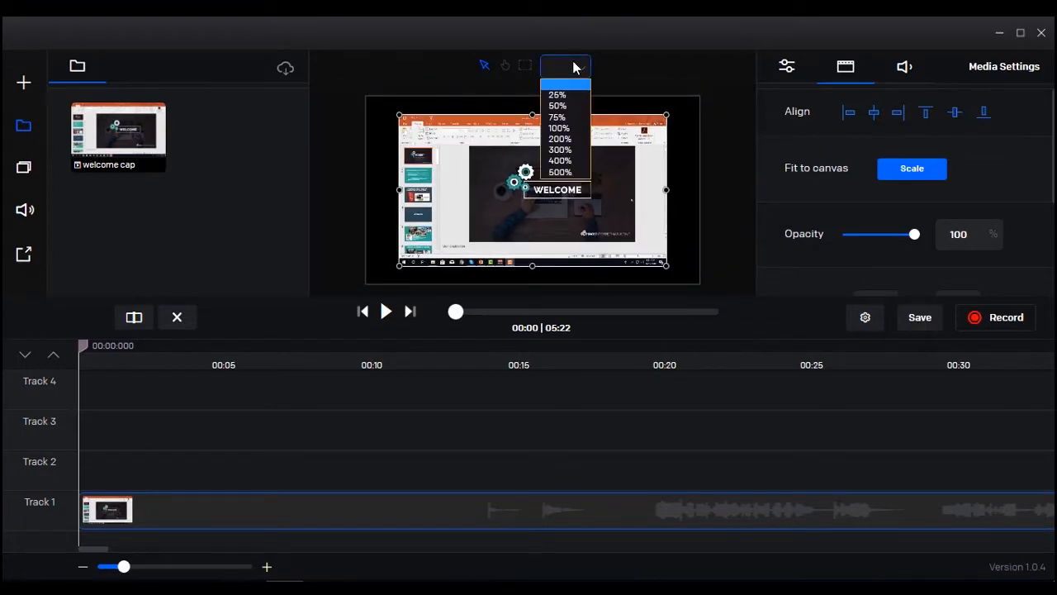
click(570, 83)
click(581, 68)
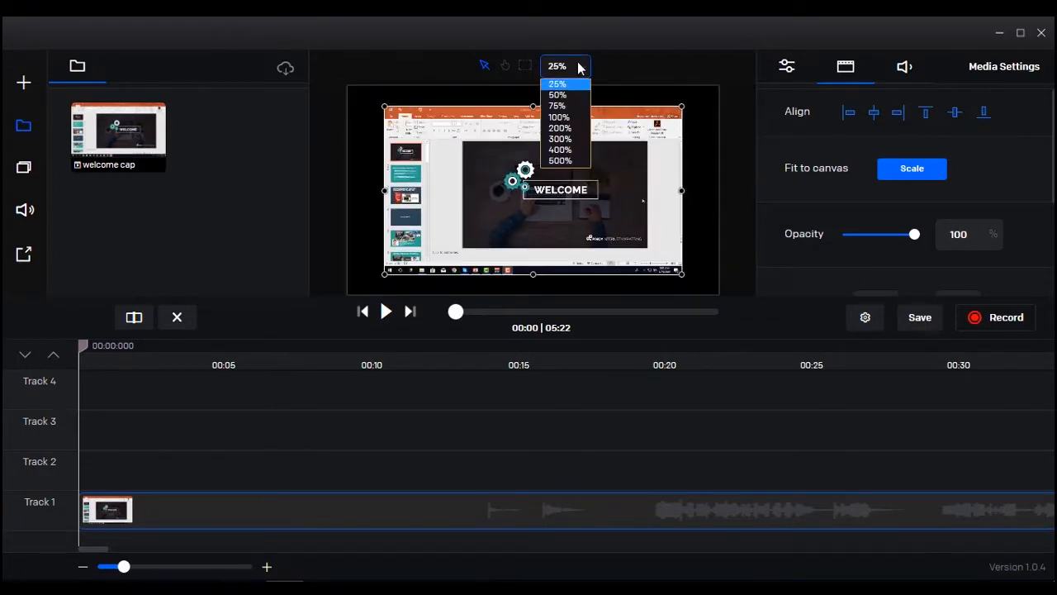
click(569, 105)
click(575, 70)
click(567, 96)
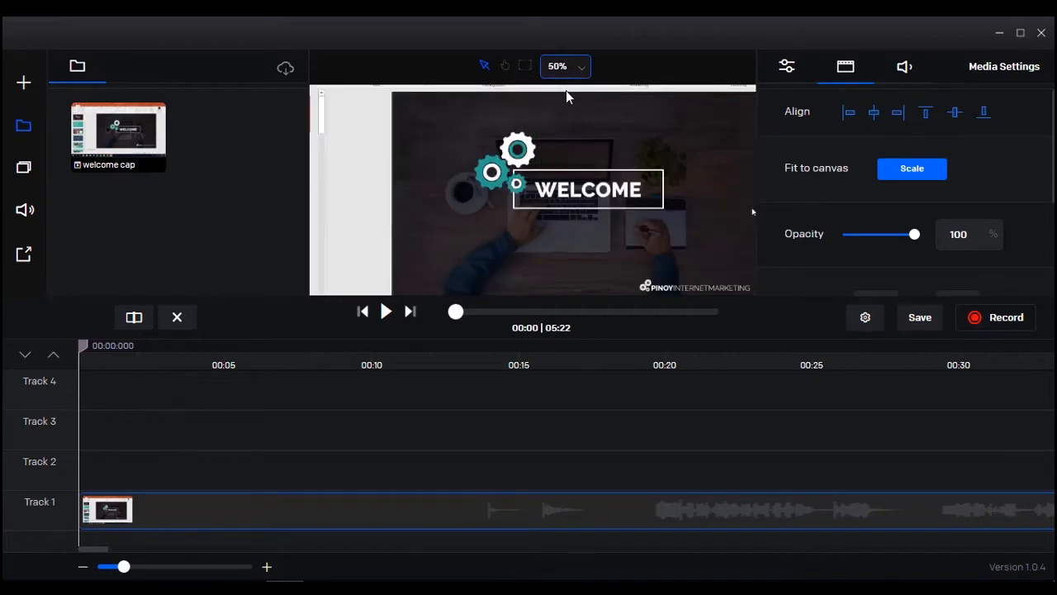
click(576, 66)
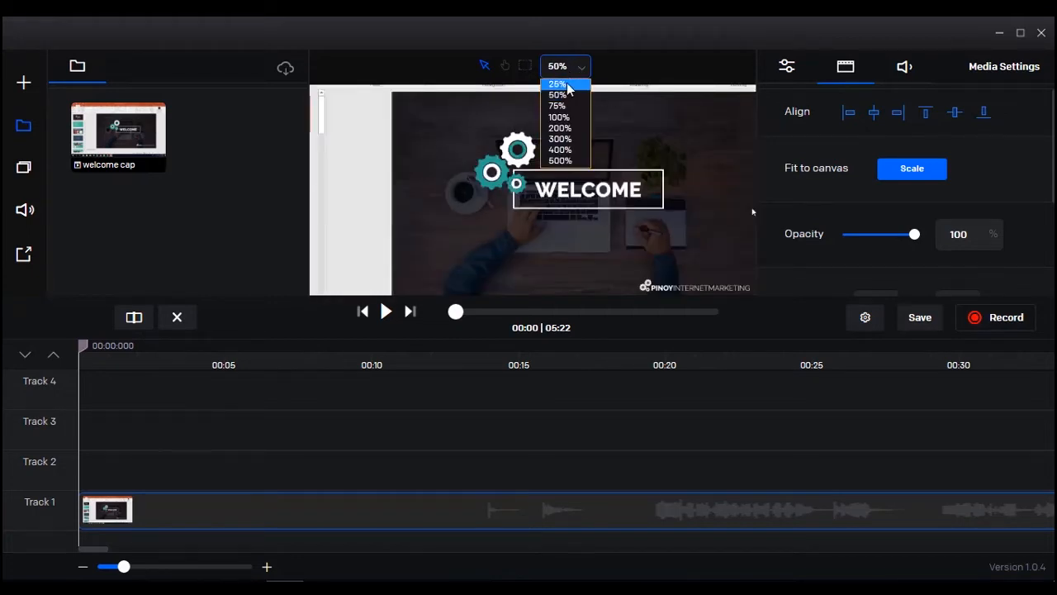
click(568, 84)
- Test the clip's horizontal and vertical alignment options, and scale the clip to fit the canvas
click(908, 169)
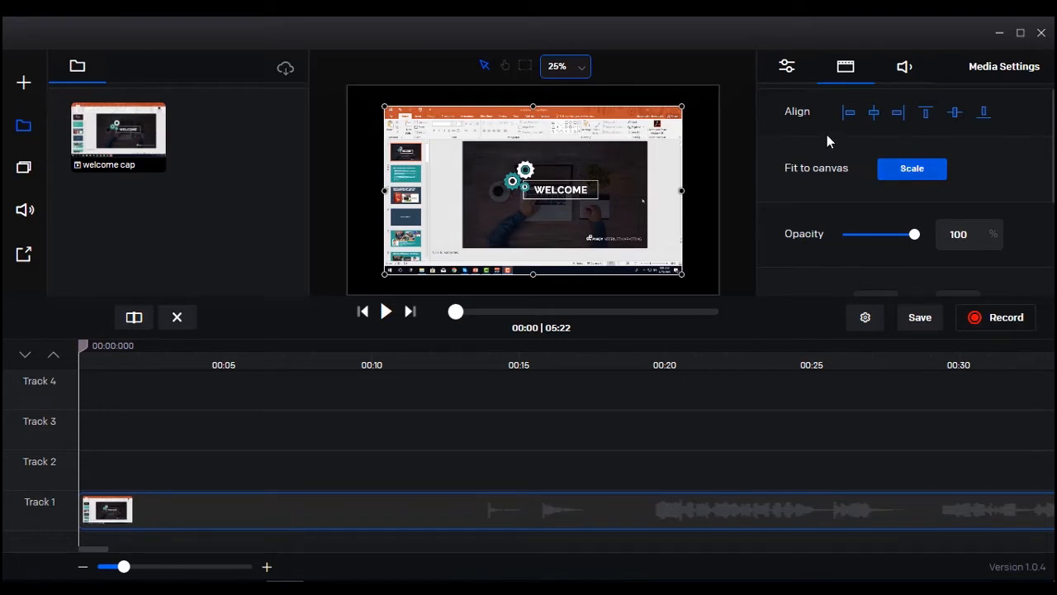
click(872, 117)
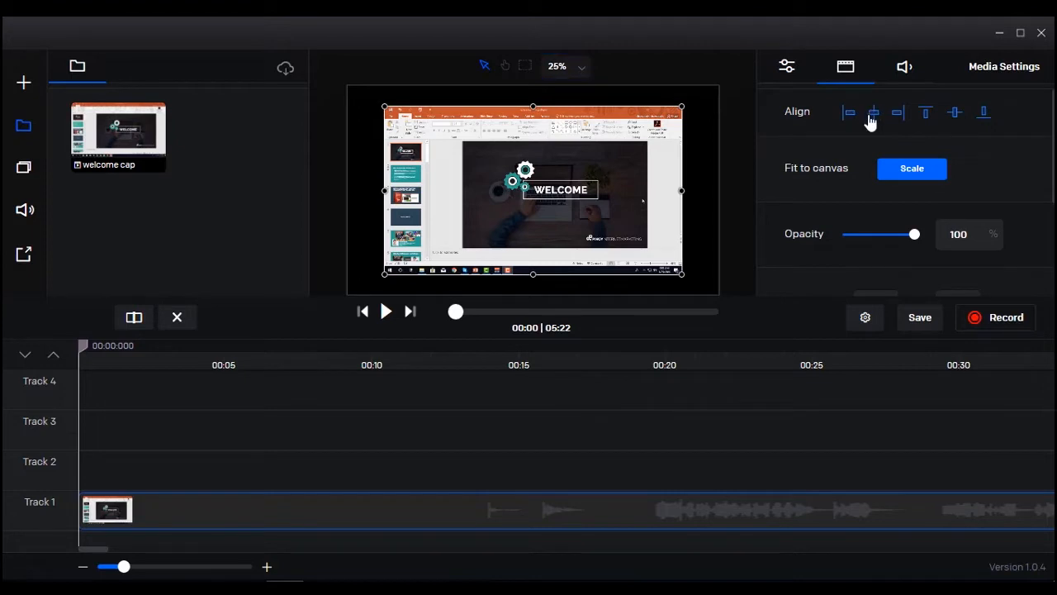
click(849, 112)
click(897, 113)
click(926, 112)
click(955, 112)
click(984, 112)
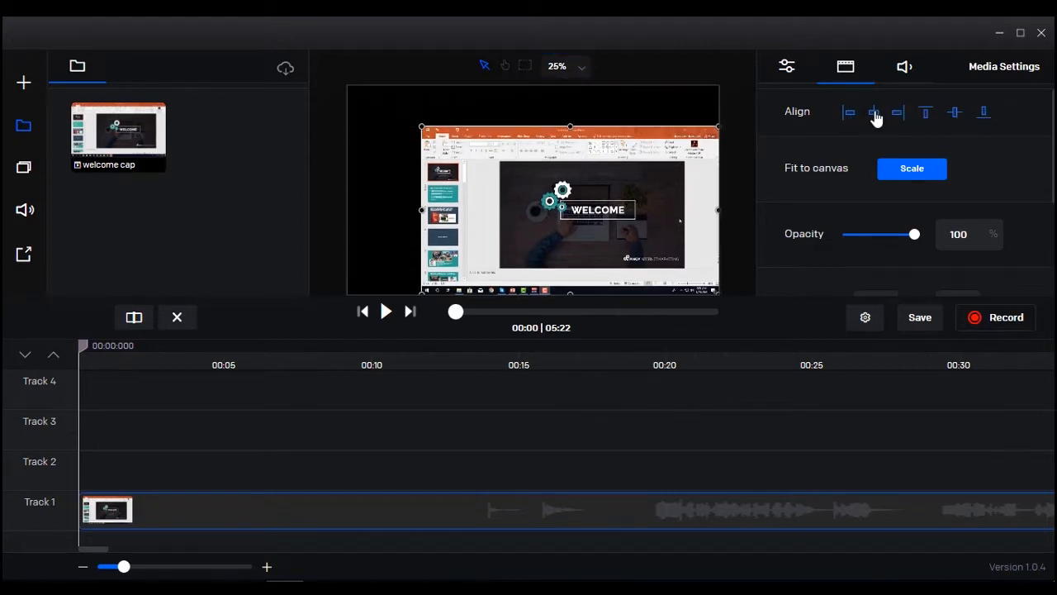
click(875, 116)
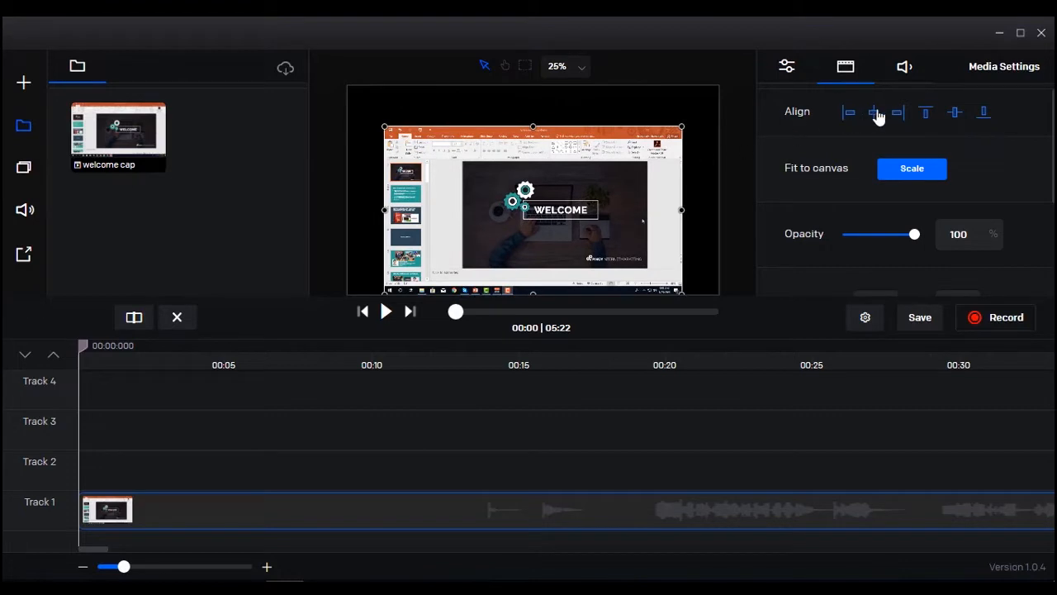
click(915, 169)
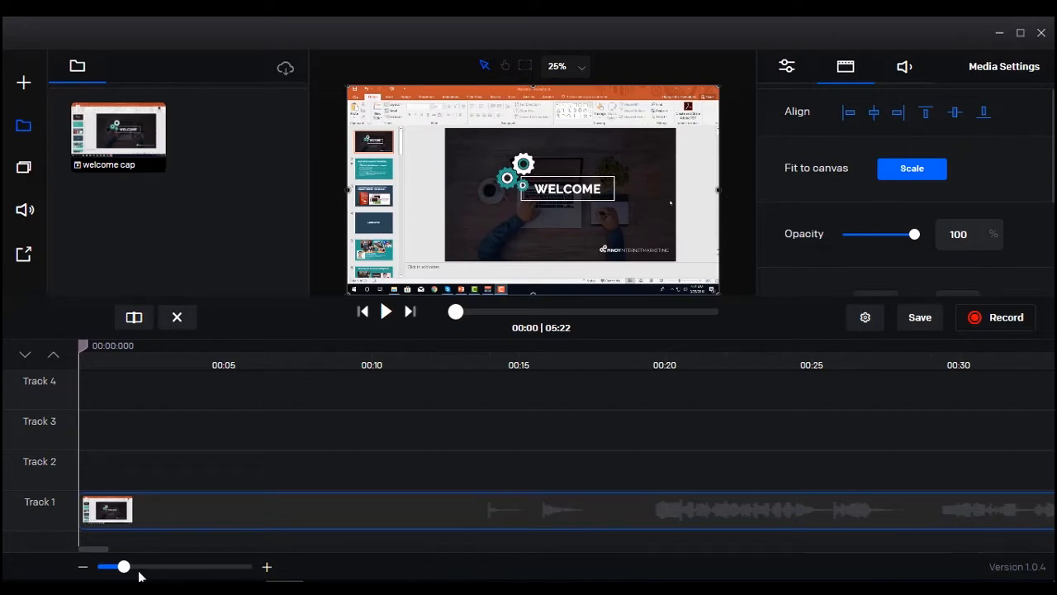
- Trim about 19 seconds off the beginning of the Track 1 clip and move it back to the timeline's start
drag(126, 571, 104, 578)
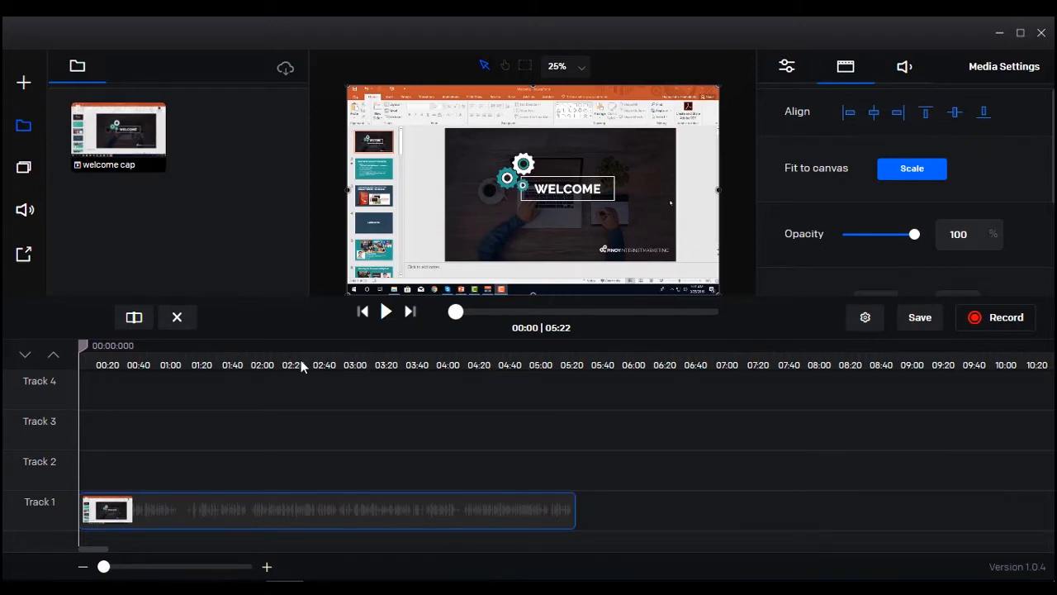
drag(104, 566, 108, 567)
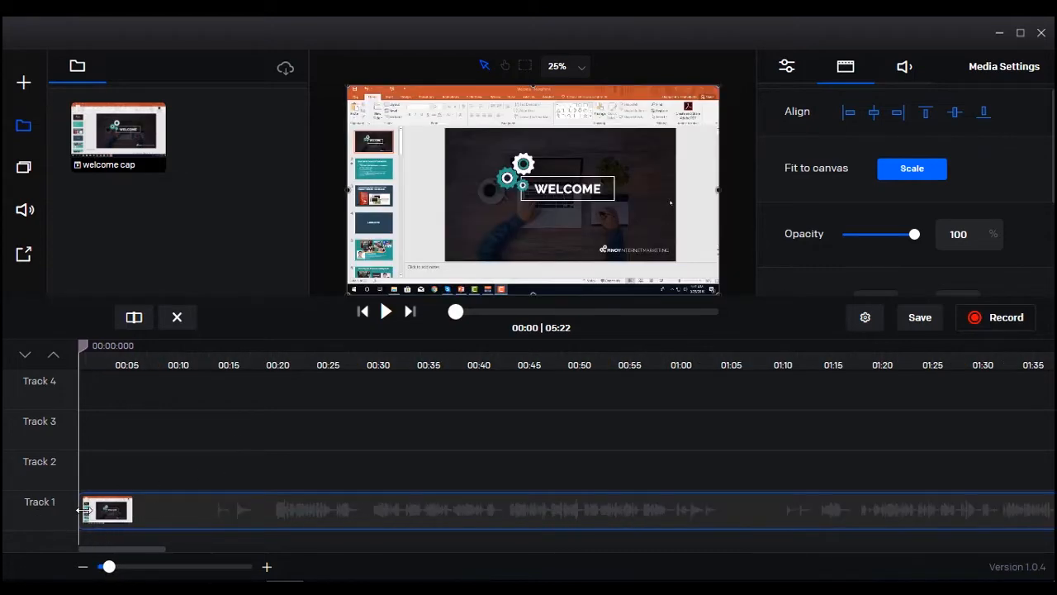
drag(82, 507, 52, 491)
drag(84, 505, 274, 486)
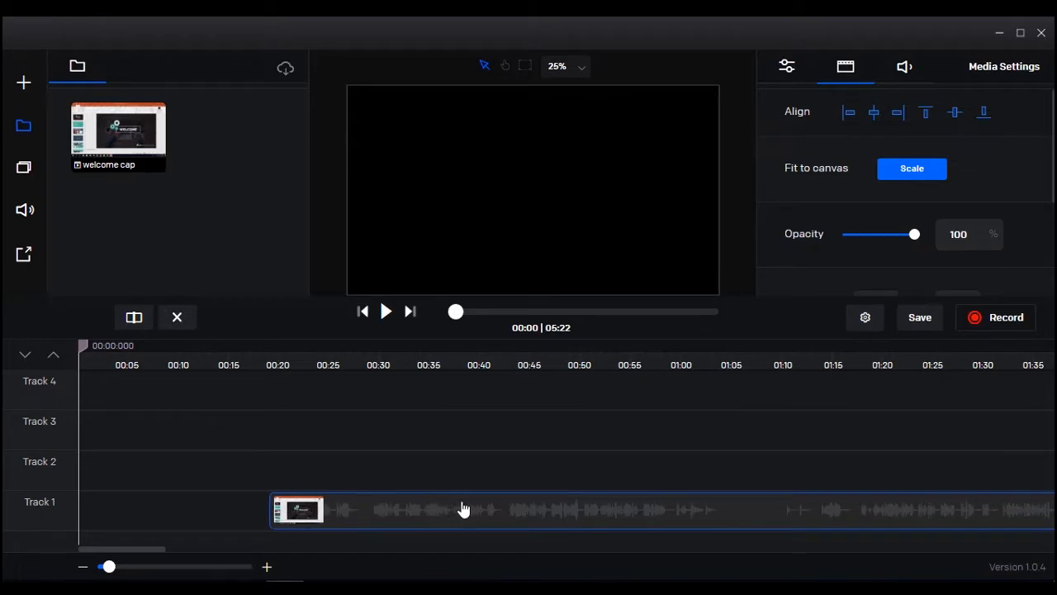
drag(420, 510, 273, 518)
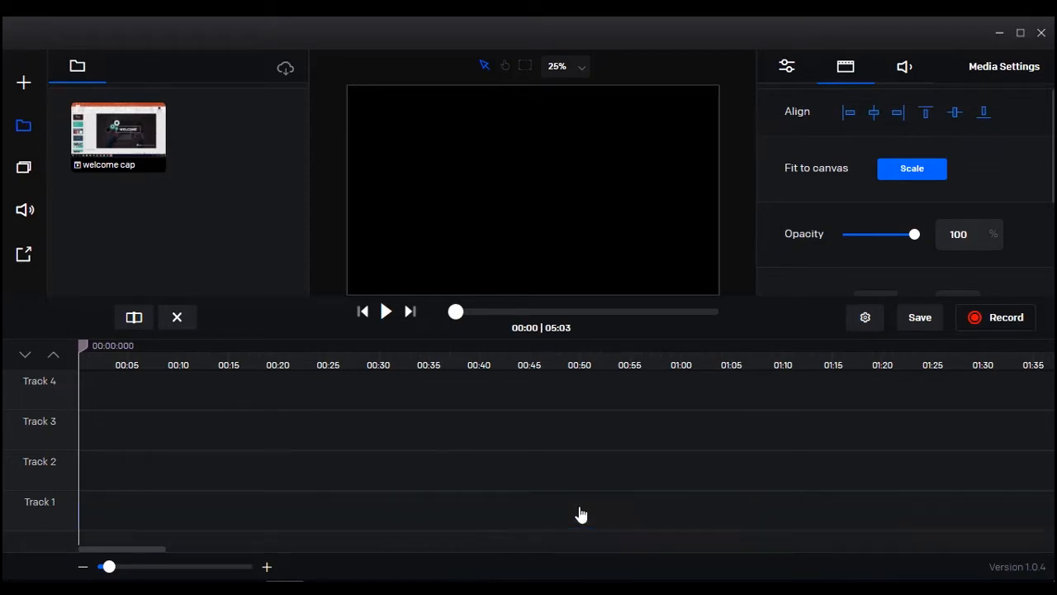
- Split the Track 1 clip at about 00:45:920
click(548, 356)
drag(549, 347, 535, 348)
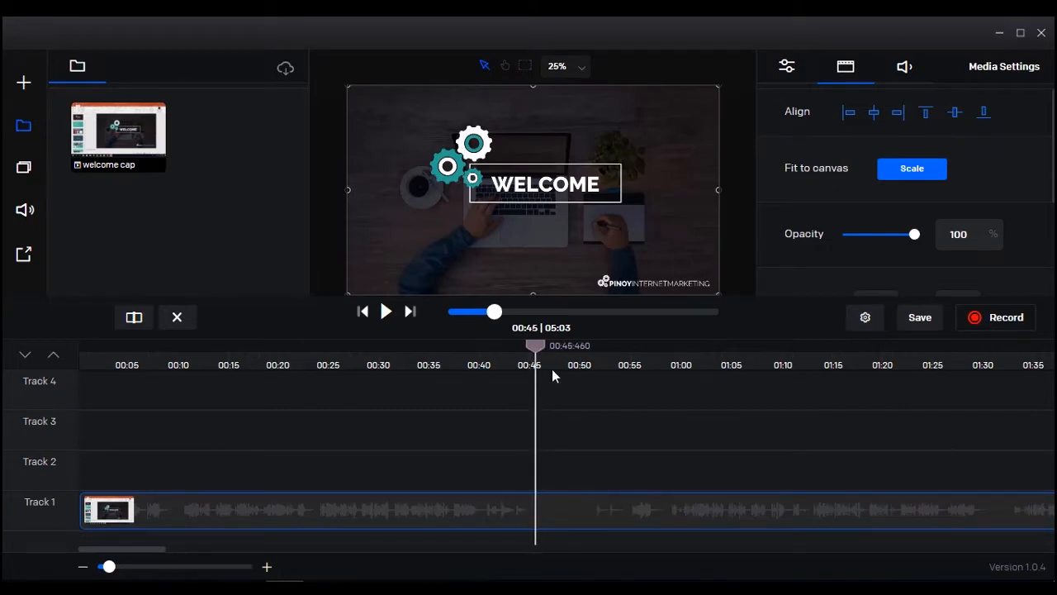
drag(536, 345, 541, 345)
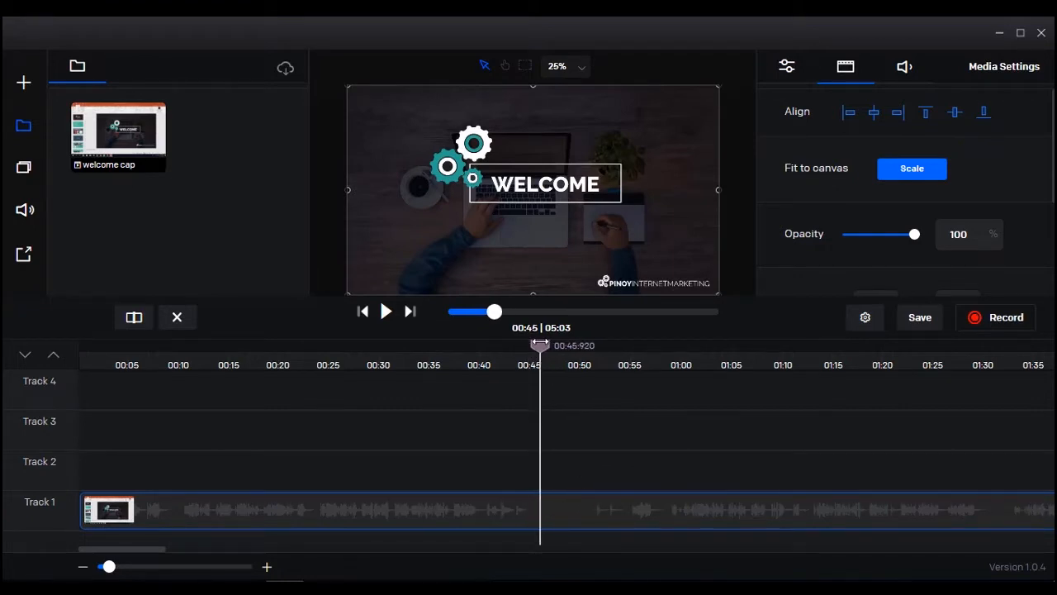
click(134, 320)
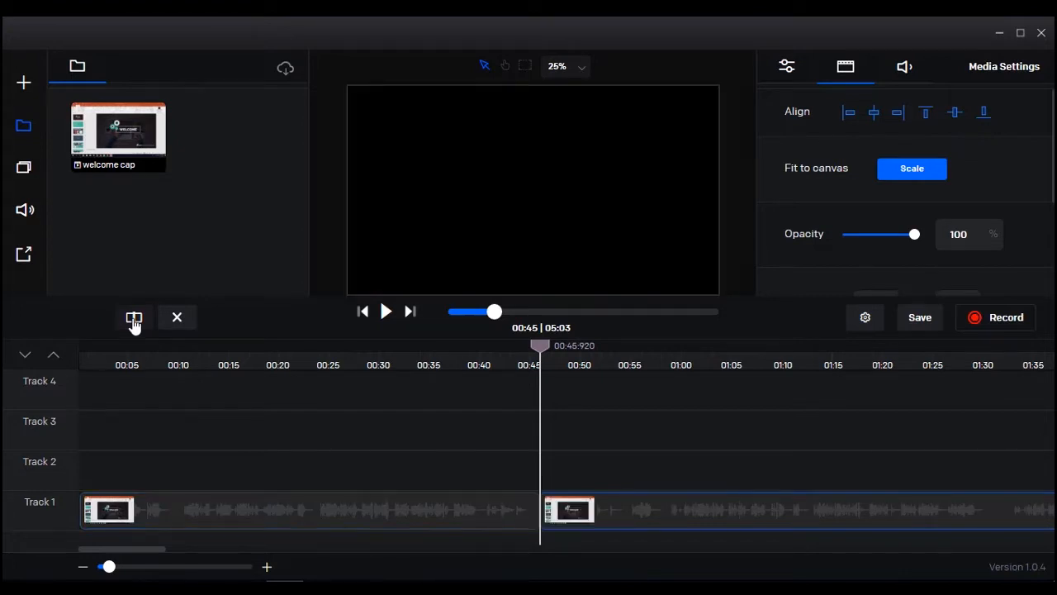
- Trim about 5 seconds off the beginning of the second clip and move it against the first clip
click(550, 510)
drag(550, 510, 603, 510)
drag(679, 508, 632, 512)
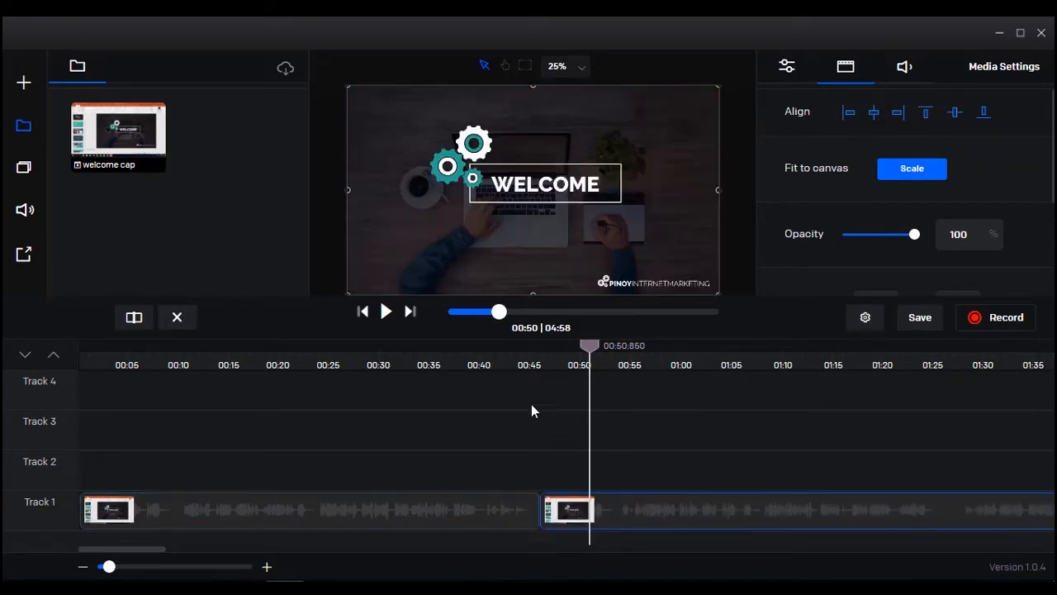
- Play back the edit around the cut between the two clips, starting from about 00:36
drag(586, 345, 448, 373)
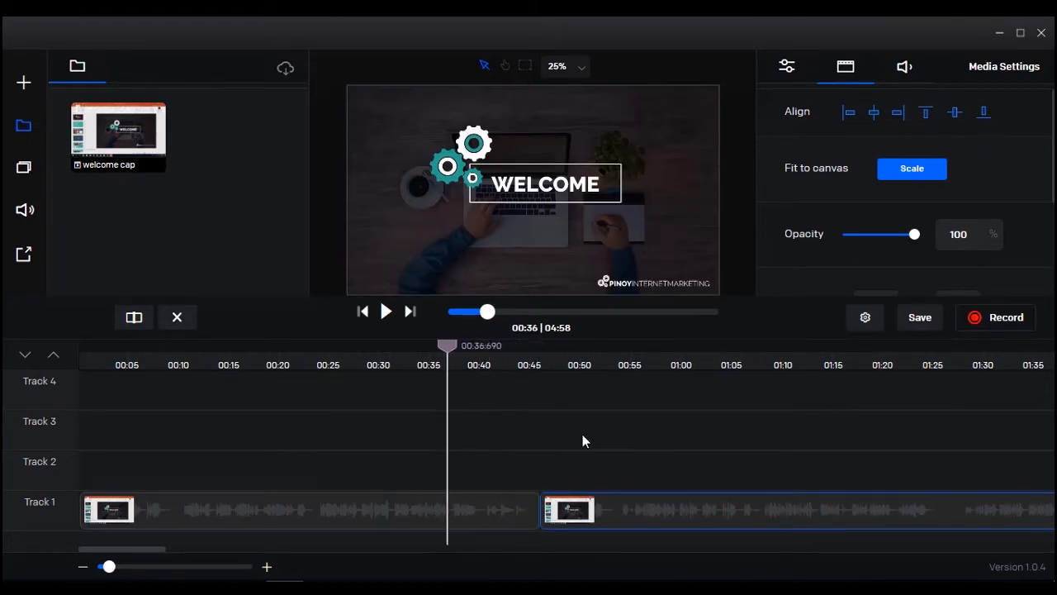
click(387, 314)
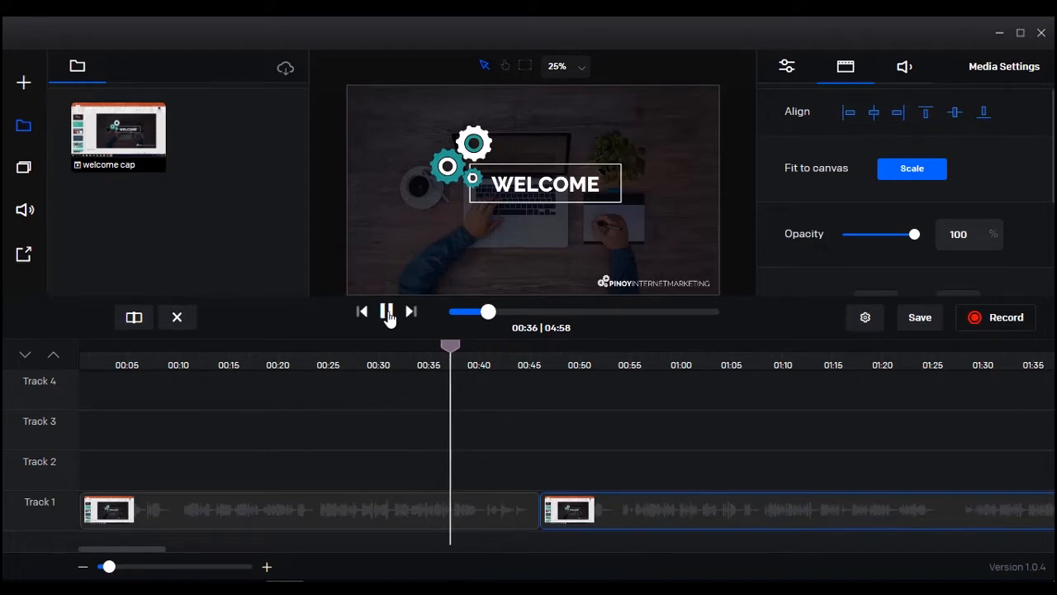
click(386, 314)
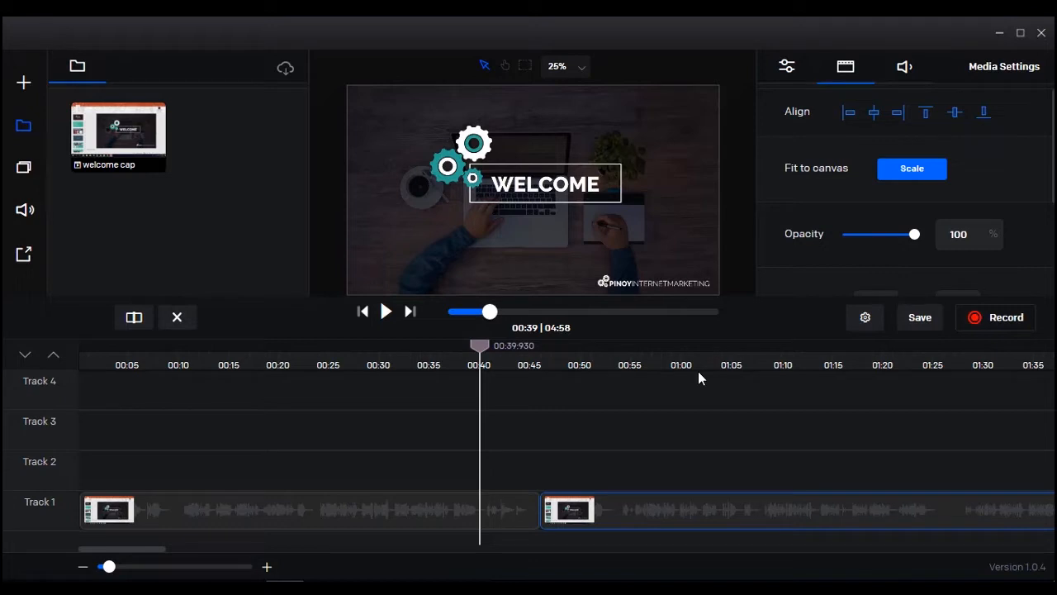
key(space)
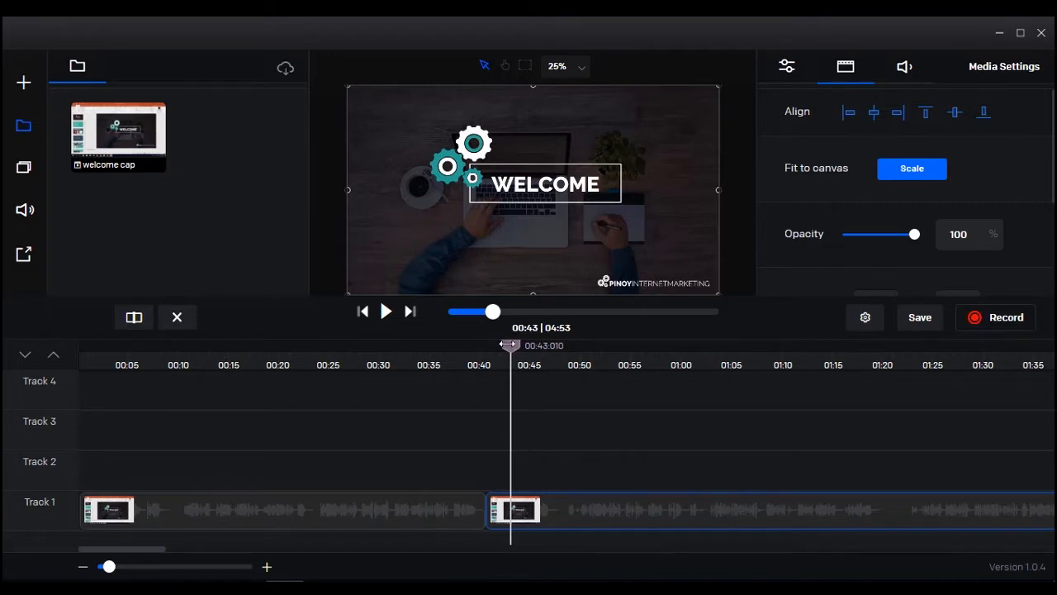
drag(509, 344, 508, 344)
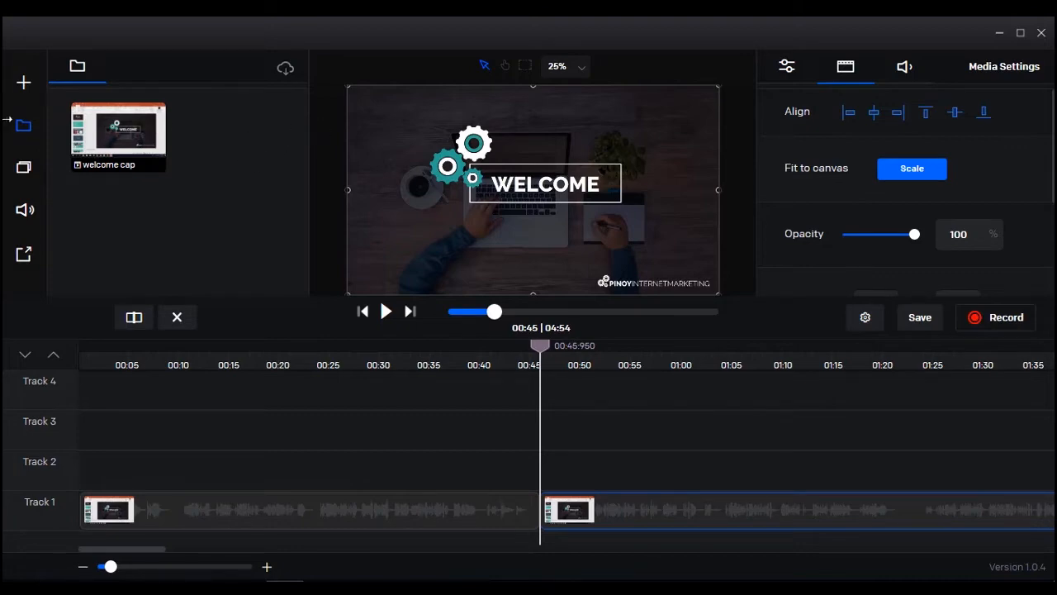
- Import the services video from the Pinoy Internet Marketing folder into the project media
click(26, 84)
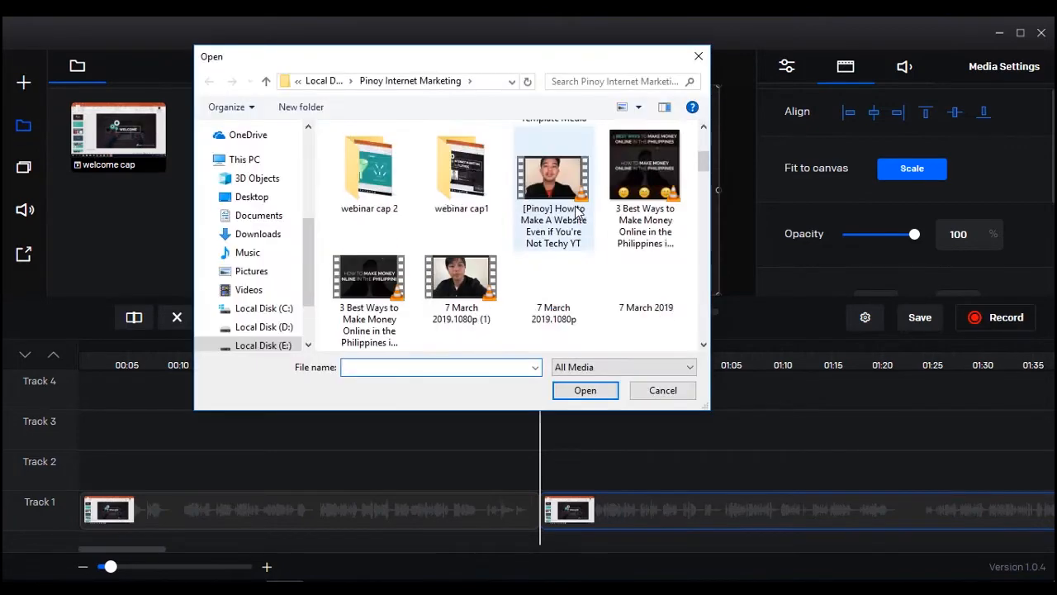
scroll(640, 230, down, 10)
click(642, 176)
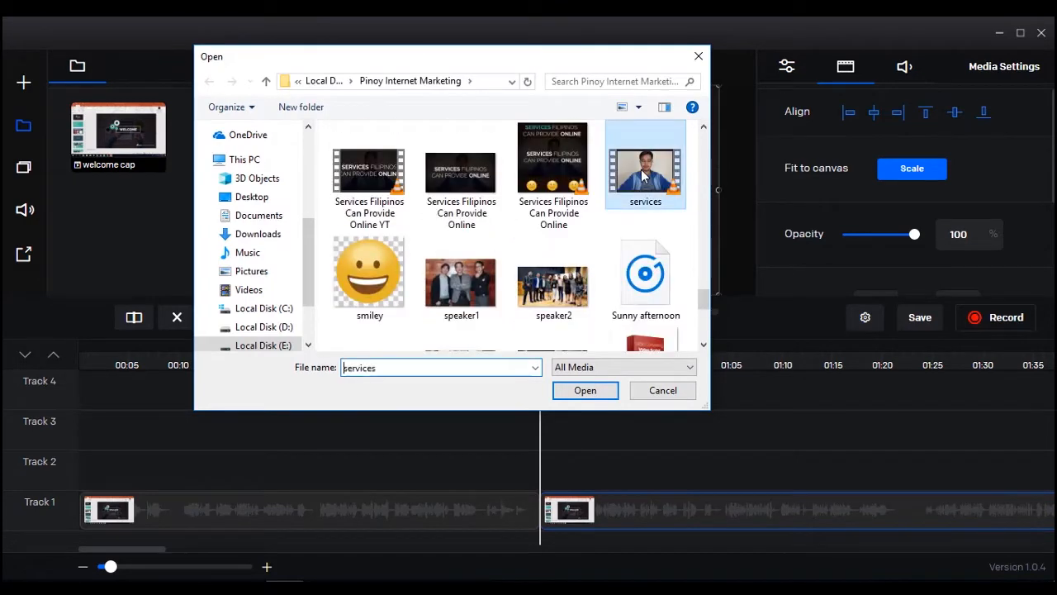
click(596, 396)
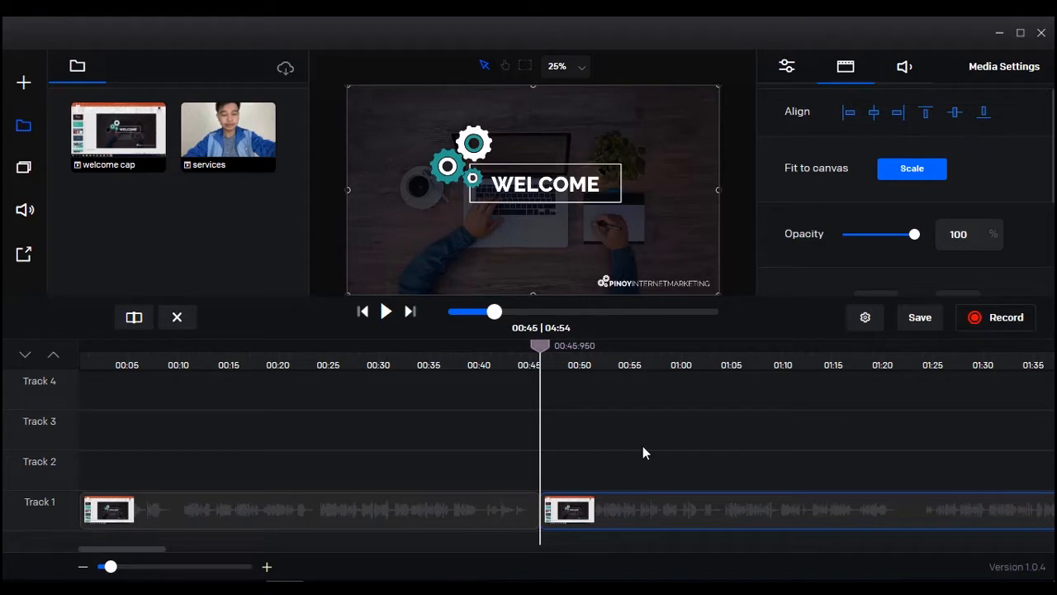
- Delete the second welcome cap clip and place the services clip directly after the first clip on Track 1
key(Delete)
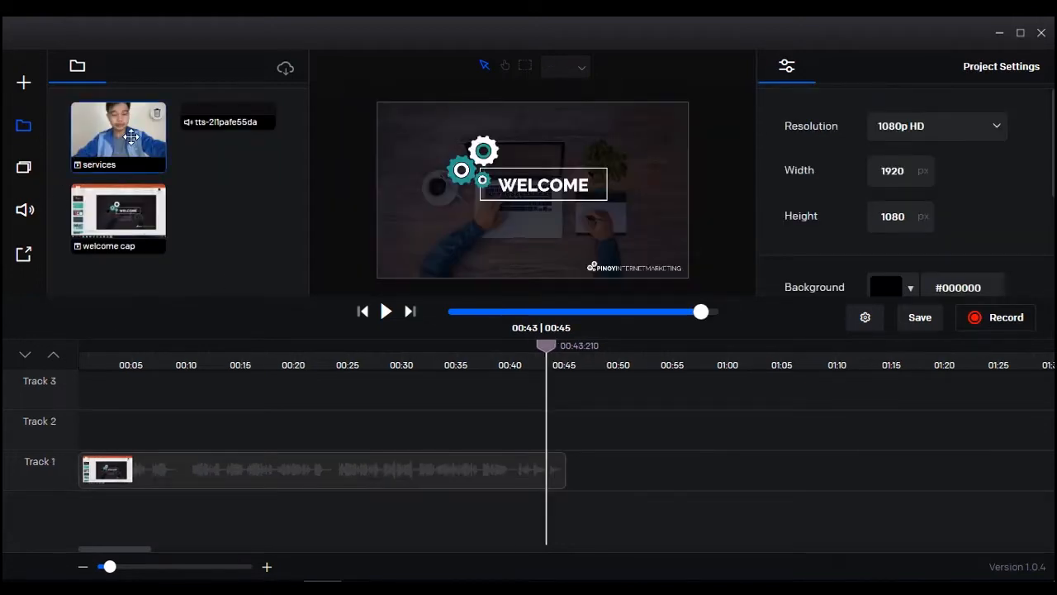
drag(119, 132, 638, 469)
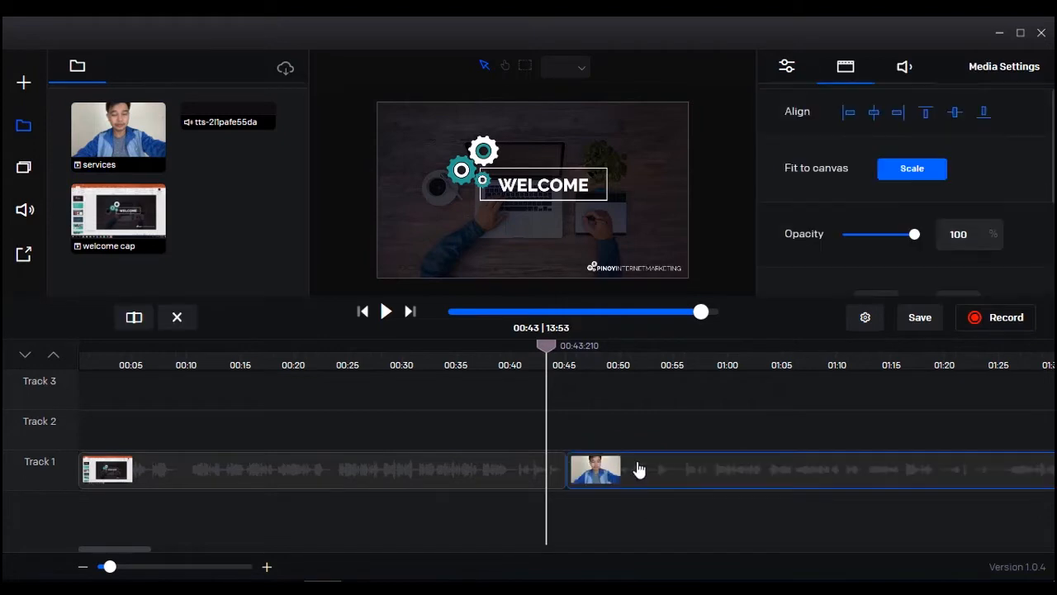
- Scale the services clip to fit the canvas and move the playhead to about 01:19 within it
drag(546, 346, 592, 347)
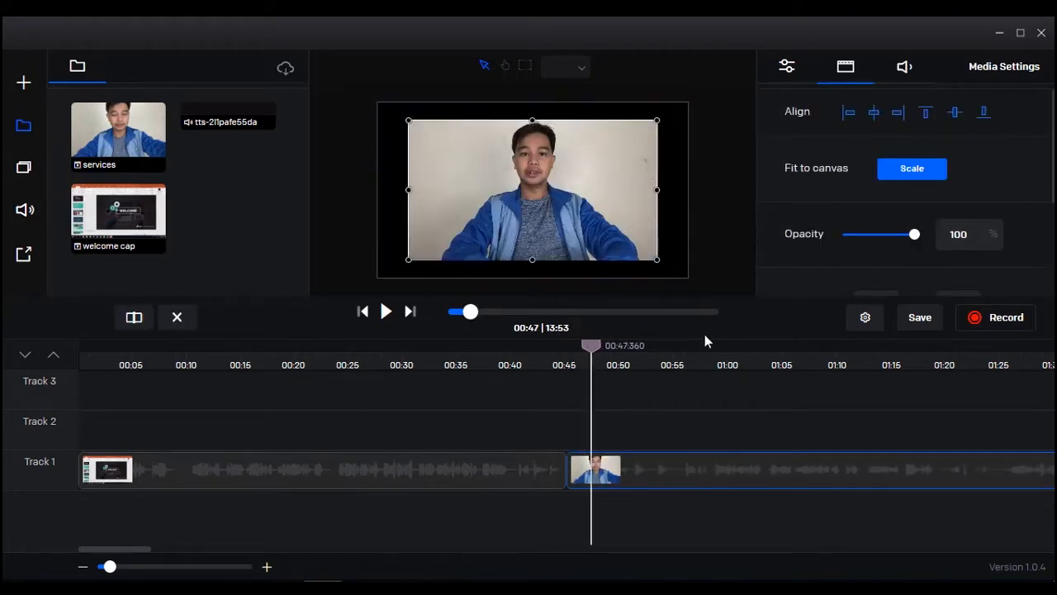
click(917, 170)
drag(591, 345, 773, 361)
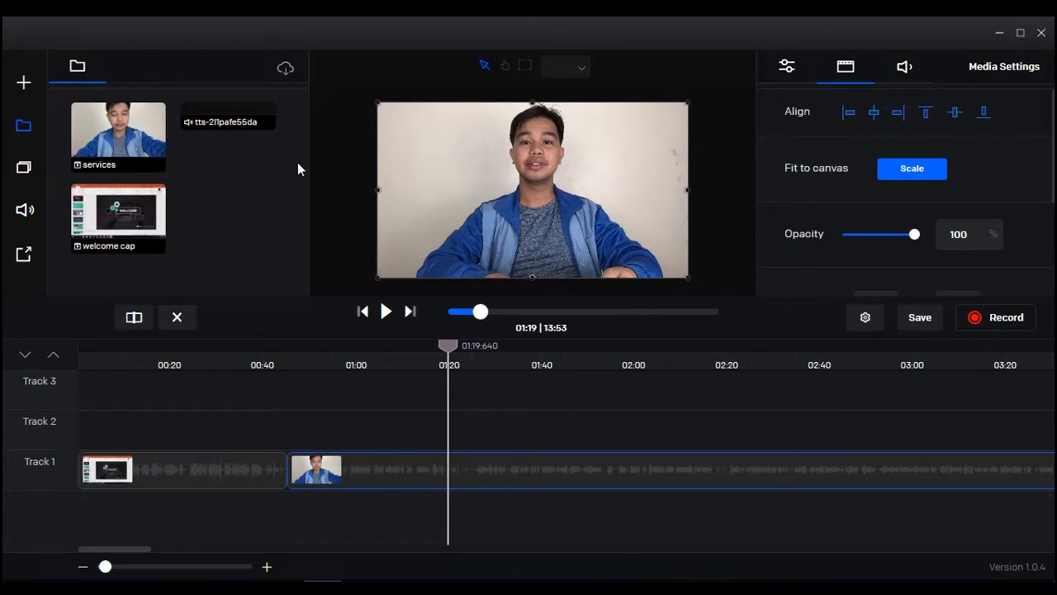
- Browse the ready-made typography templates available for text overlays
click(24, 174)
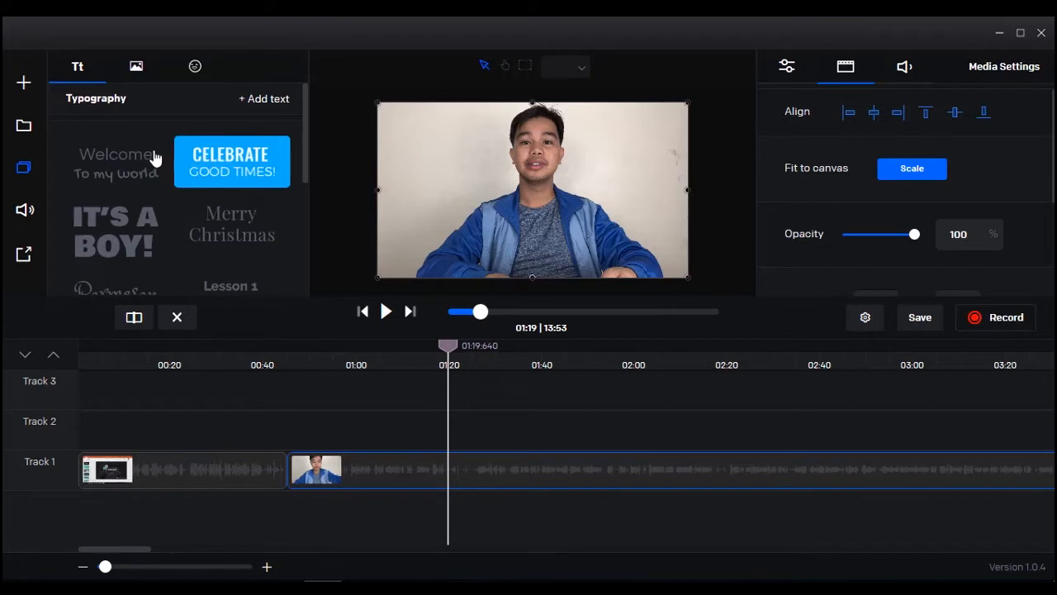
scroll(186, 190, down, 5)
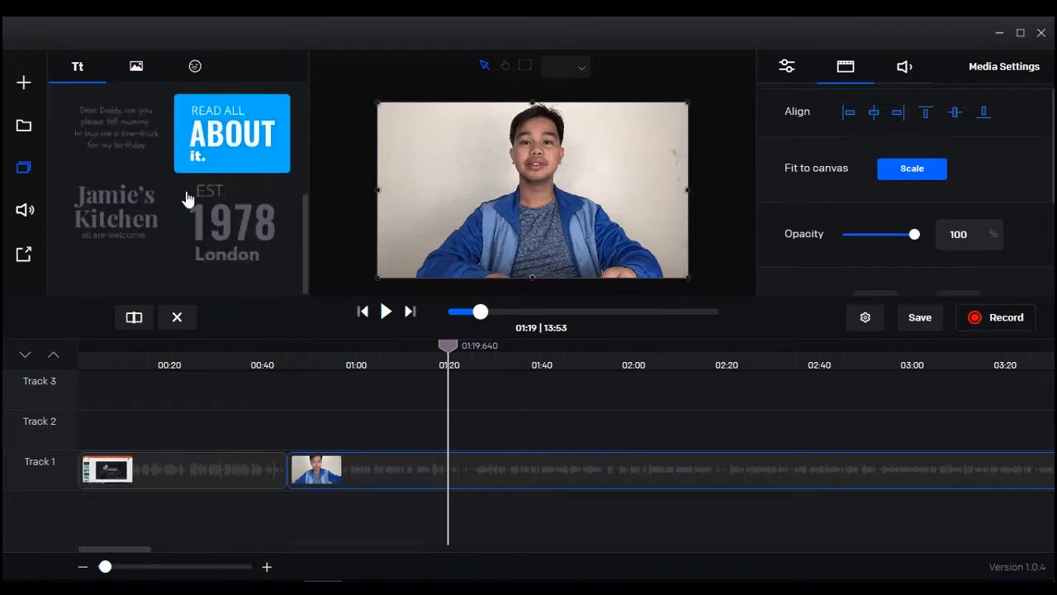
scroll(186, 198, up, 5)
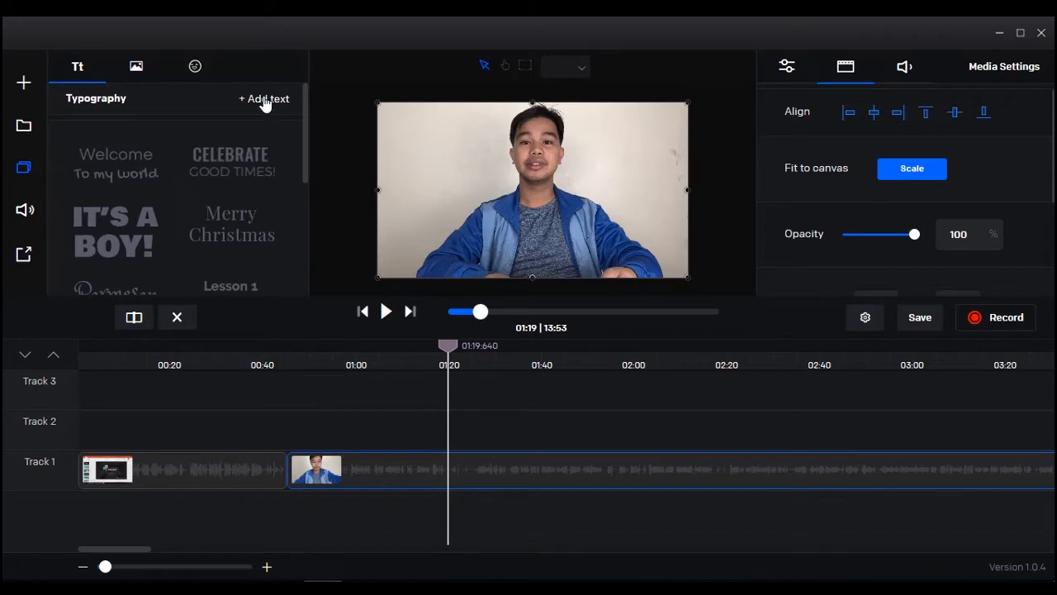
- Add a text overlay beside the speaker in the services clip, keep it in Abel Regular and set its size to 102.81
click(289, 104)
drag(526, 200, 448, 188)
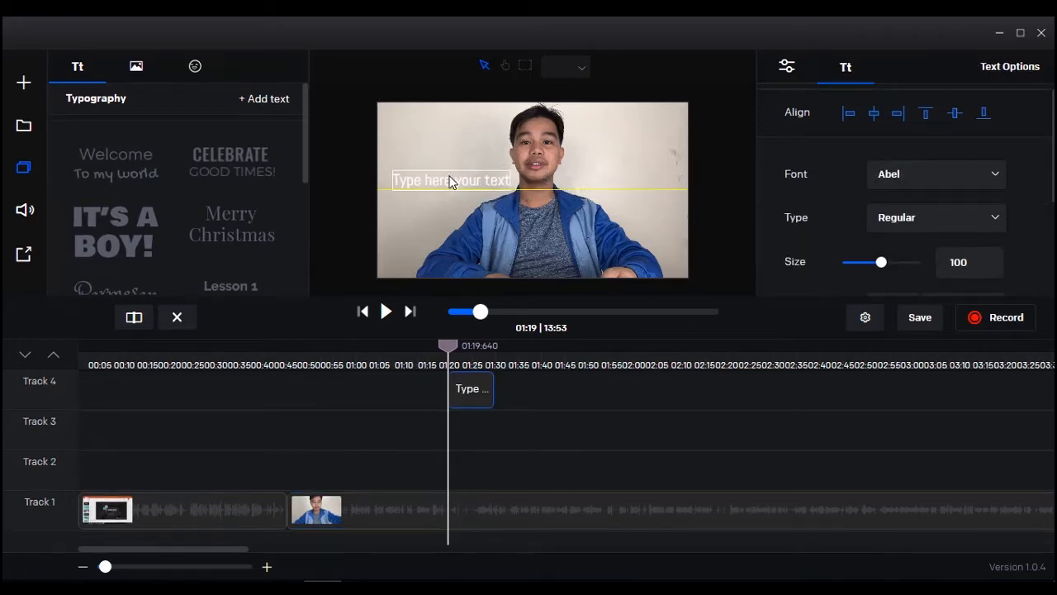
click(970, 171)
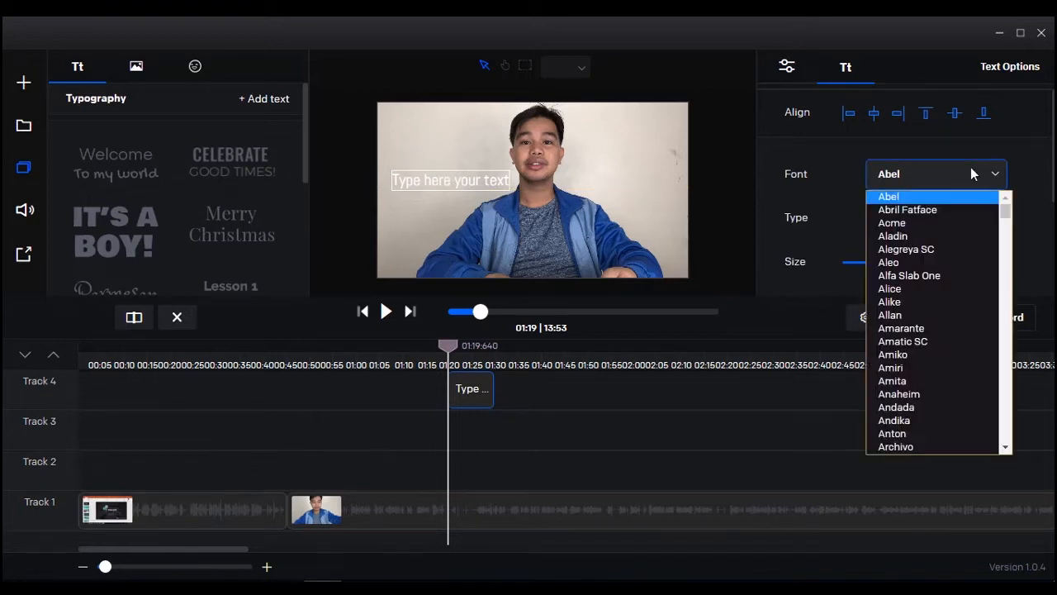
click(1018, 159)
click(979, 217)
click(900, 239)
mouse_move(881, 261)
mouse_down()
mouse_move(889, 258)
mouse_move(882, 263)
mouse_up()
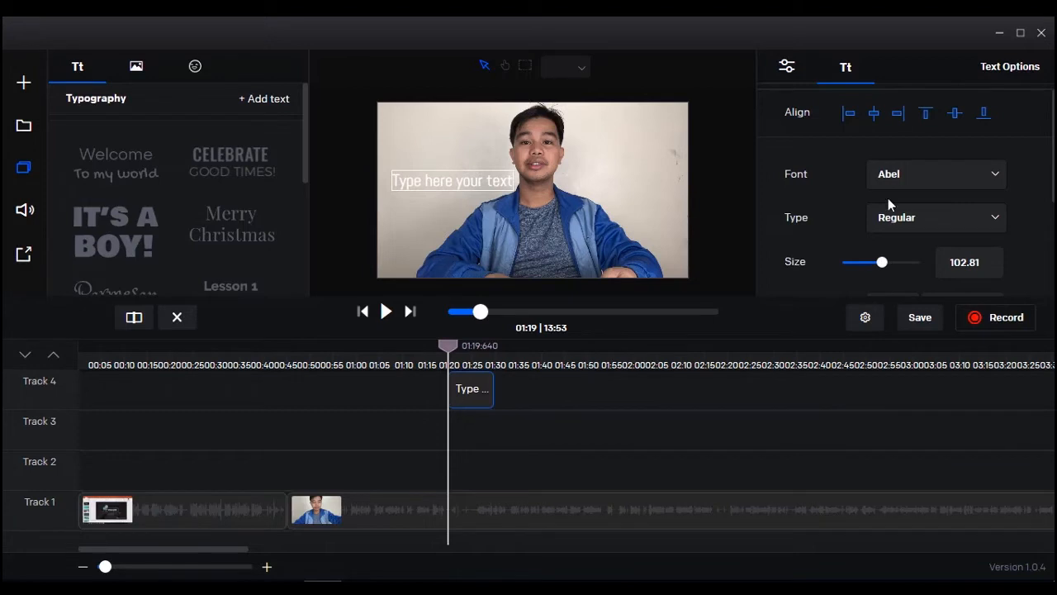
- Center the text overlay horizontally, move it back beside the speaker's face and open its text for editing
click(876, 114)
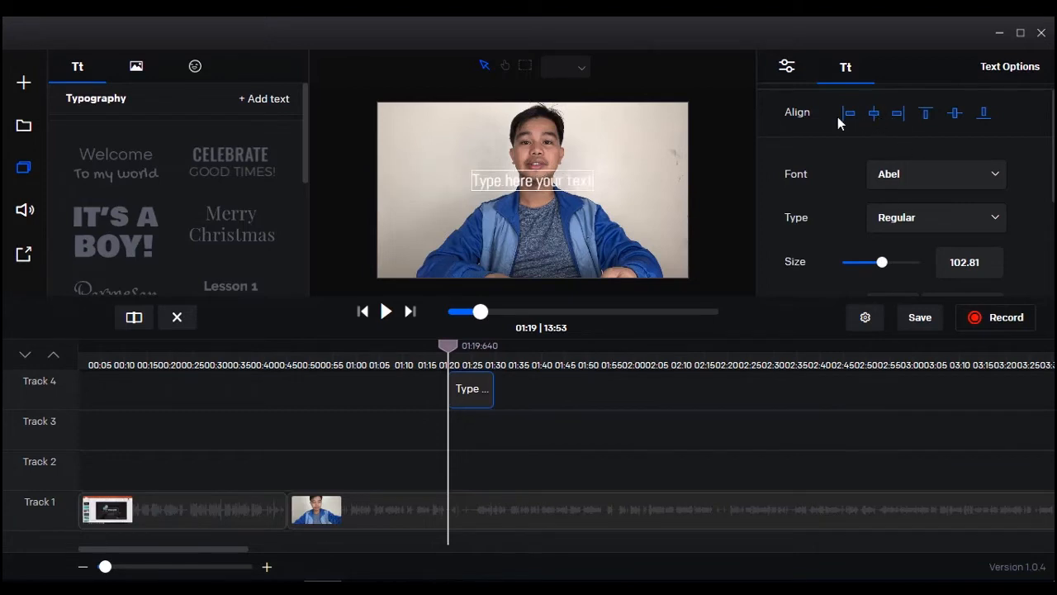
drag(530, 184, 477, 185)
double_click(463, 177)
- Change the text overlay's color to near-black #020202
scroll(913, 168, down, 3)
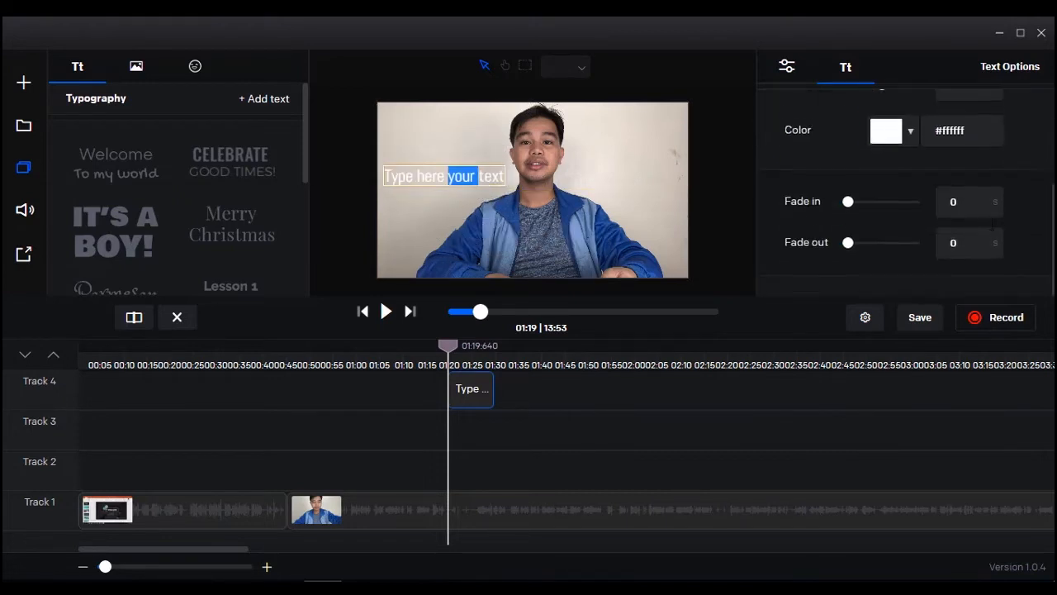
scroll(913, 168, up, 2)
click(889, 202)
click(891, 261)
mouse_move(891, 263)
mouse_down()
mouse_move(960, 326)
mouse_move(906, 328)
mouse_move(965, 330)
mouse_move(876, 340)
mouse_up()
- Select the services clip and set both its fade in and fade out to 0.35 seconds
click(718, 211)
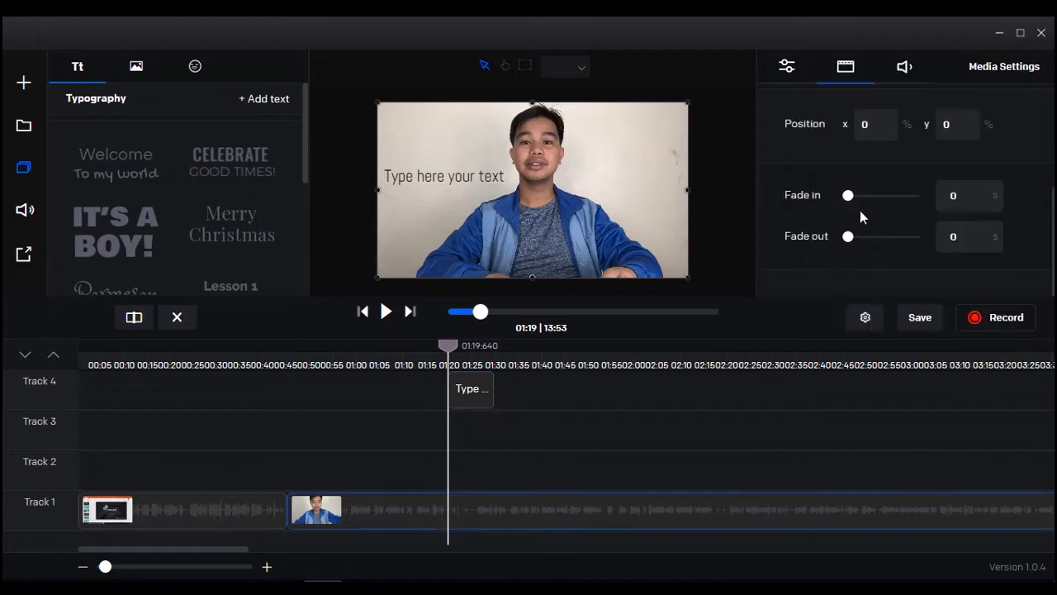
drag(847, 196, 851, 196)
drag(848, 237, 851, 237)
- Move the text clip to Track 2 at the start of the services clip and set the playhead to about 00:47
mouse_move(59, 376)
drag(477, 395, 318, 470)
click(301, 366)
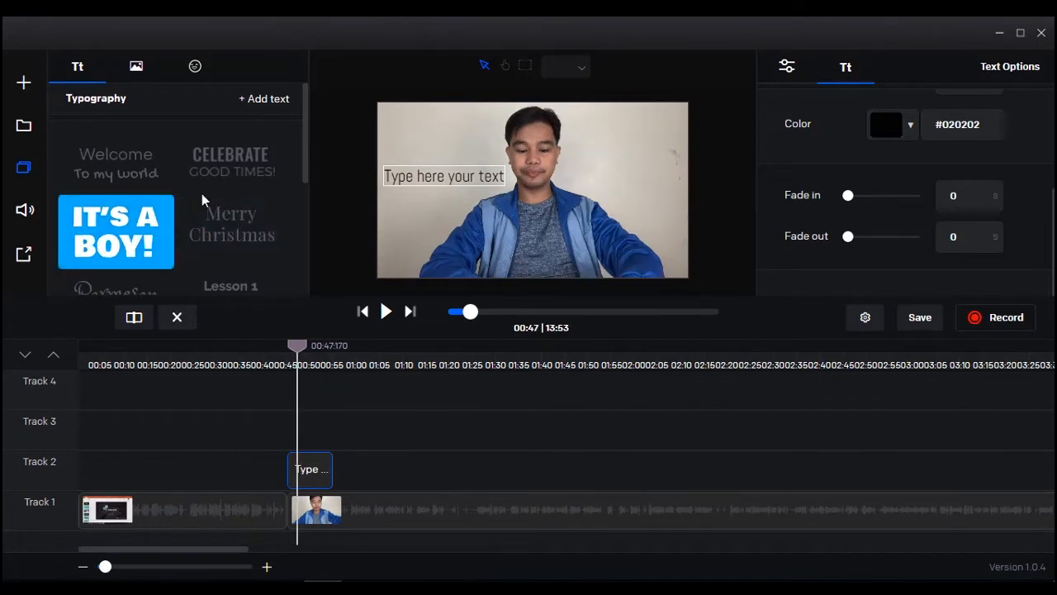
- Add the "Lesson 1 Designing a website" typography template at the playhead
scroll(239, 216, down, 2)
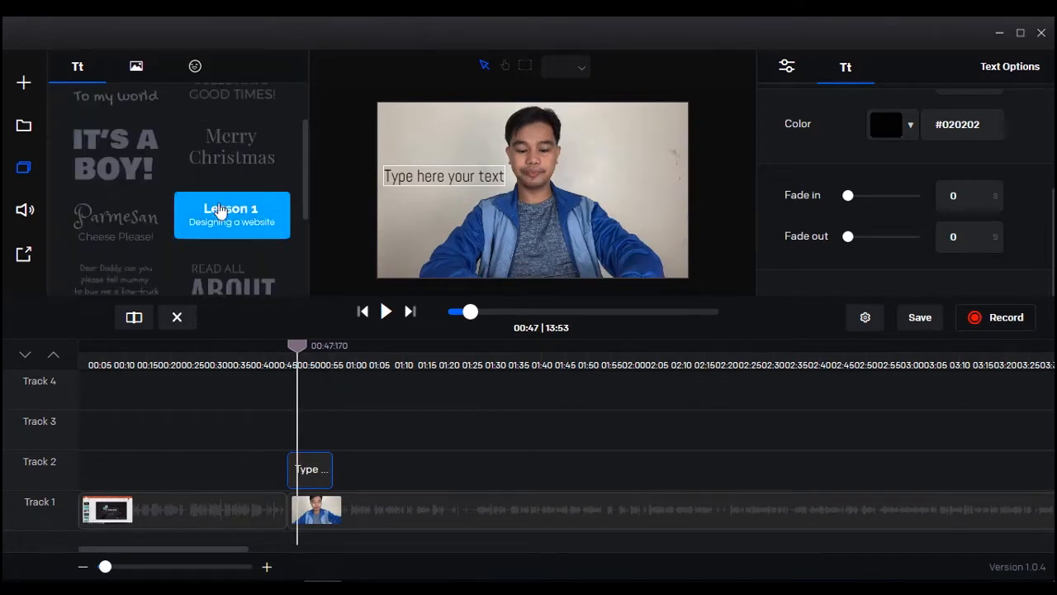
drag(250, 217, 307, 438)
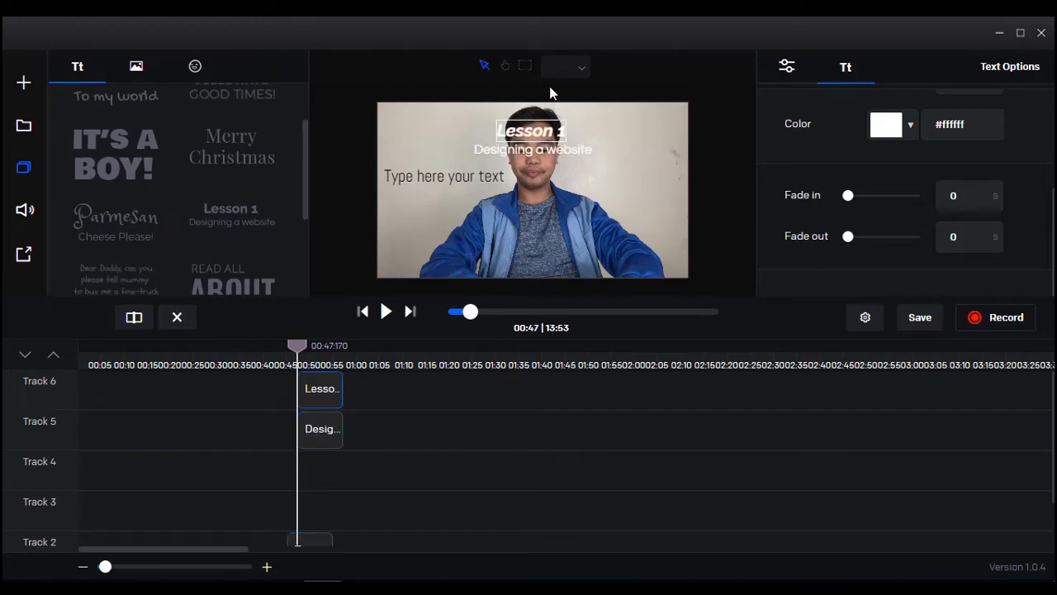
scroll(475, 461, down, 1)
scroll(474, 460, up, 1)
- Align the two lesson text clips with the services clip's start on Tracks 3 and 4, and place their text at the frame's lower center
drag(322, 426, 314, 514)
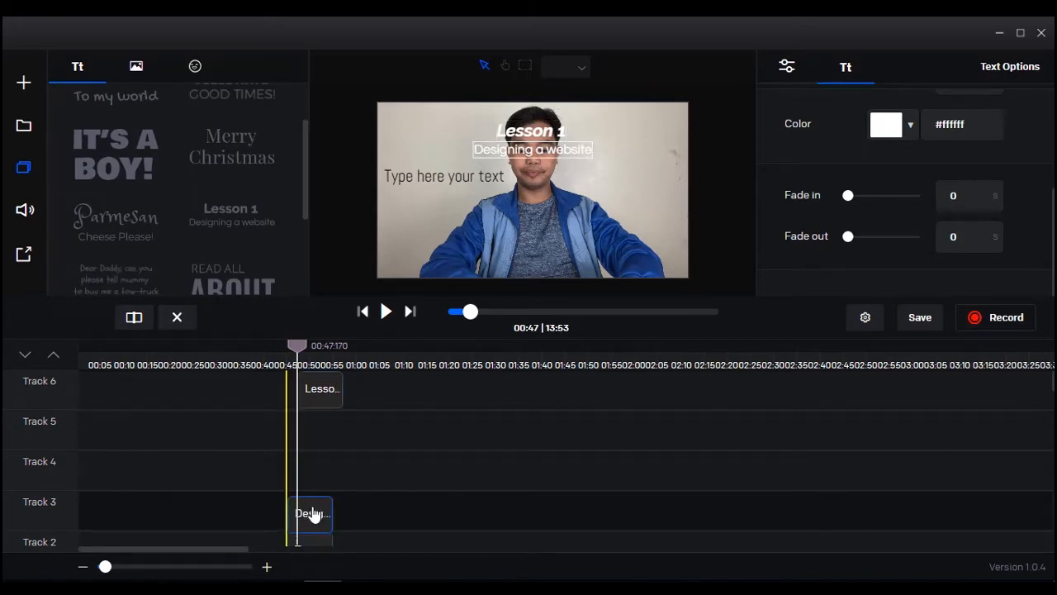
drag(315, 389, 307, 471)
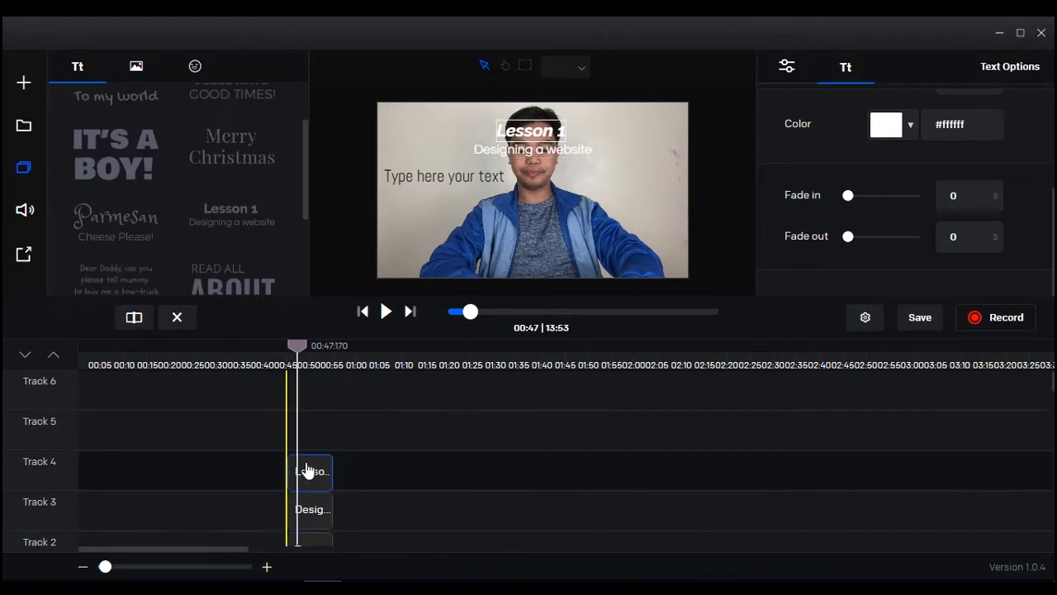
drag(537, 151, 537, 258)
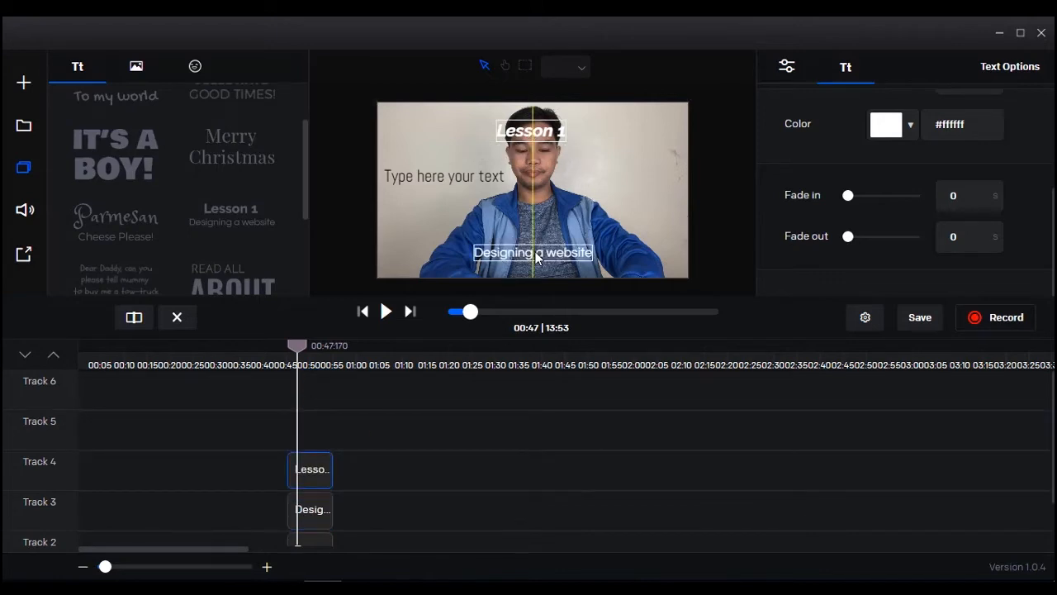
drag(545, 133, 547, 248)
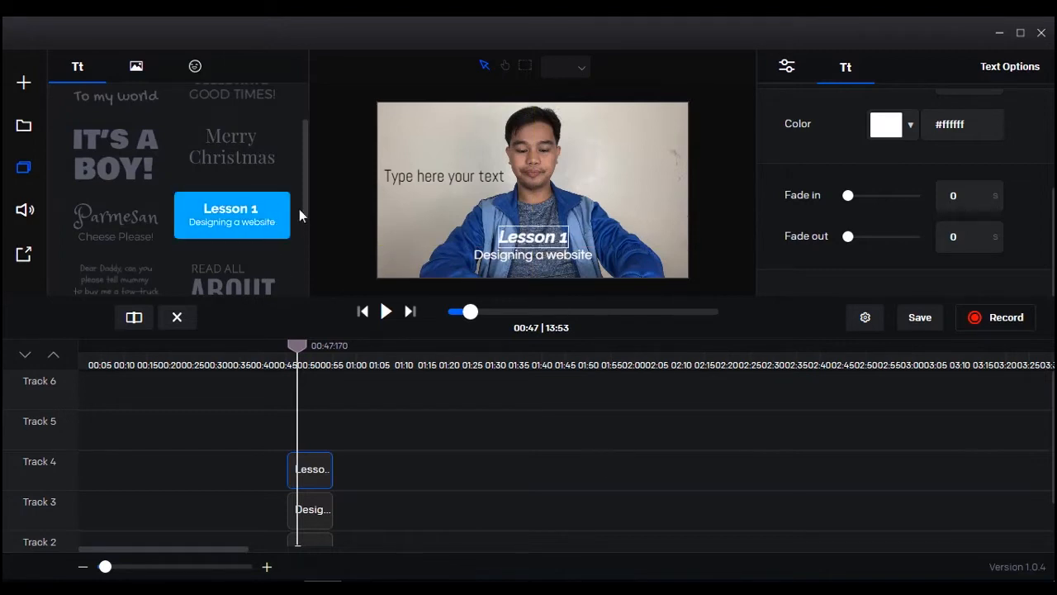
- Browse the ready-made background images in the image library
scroll(302, 211, up, 3)
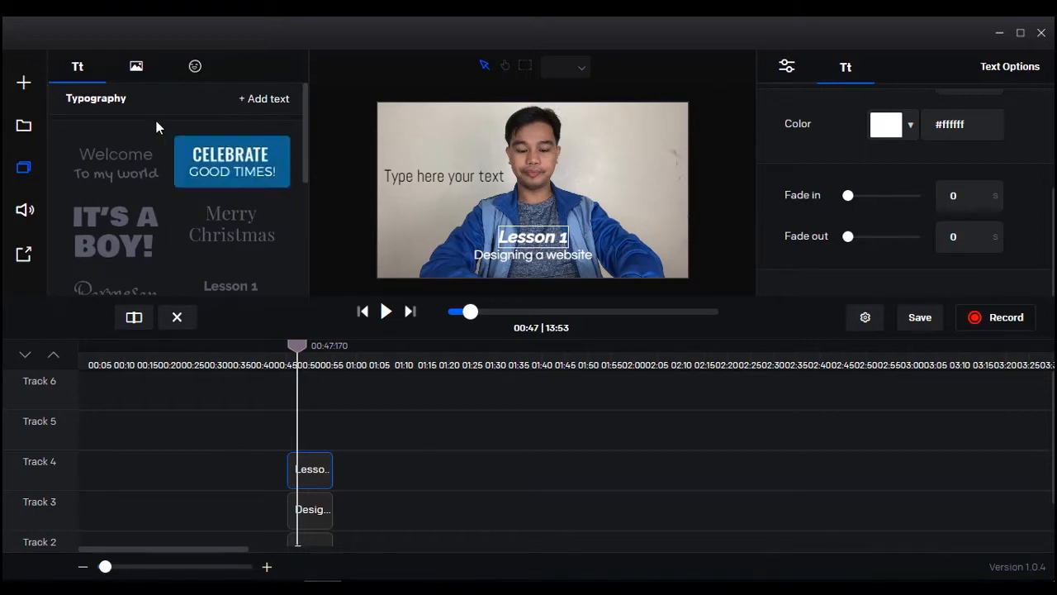
click(137, 69)
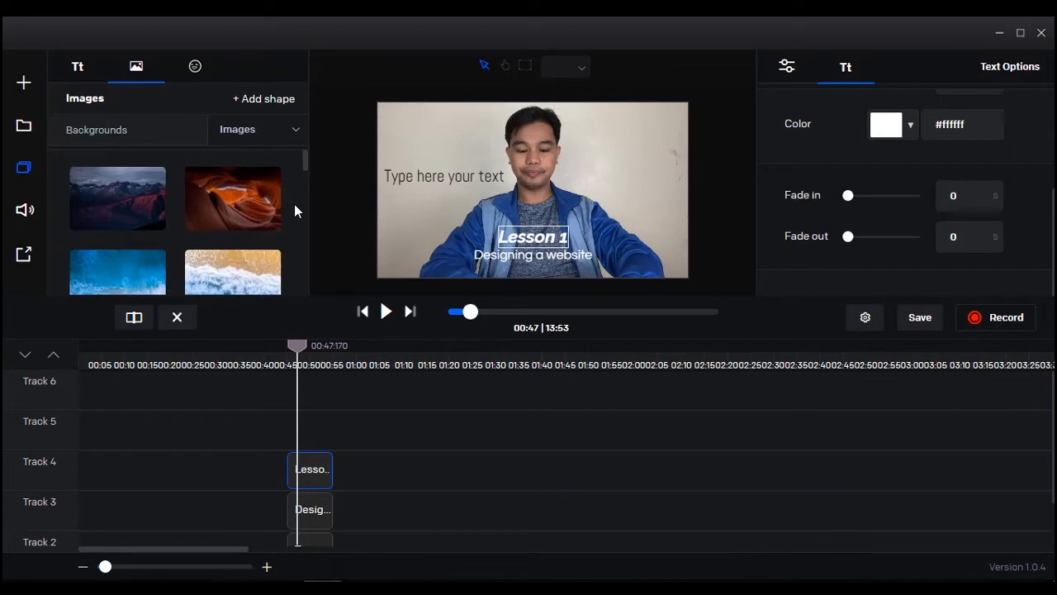
scroll(294, 205, down, 5)
scroll(294, 205, down, 4)
scroll(242, 228, down, 2)
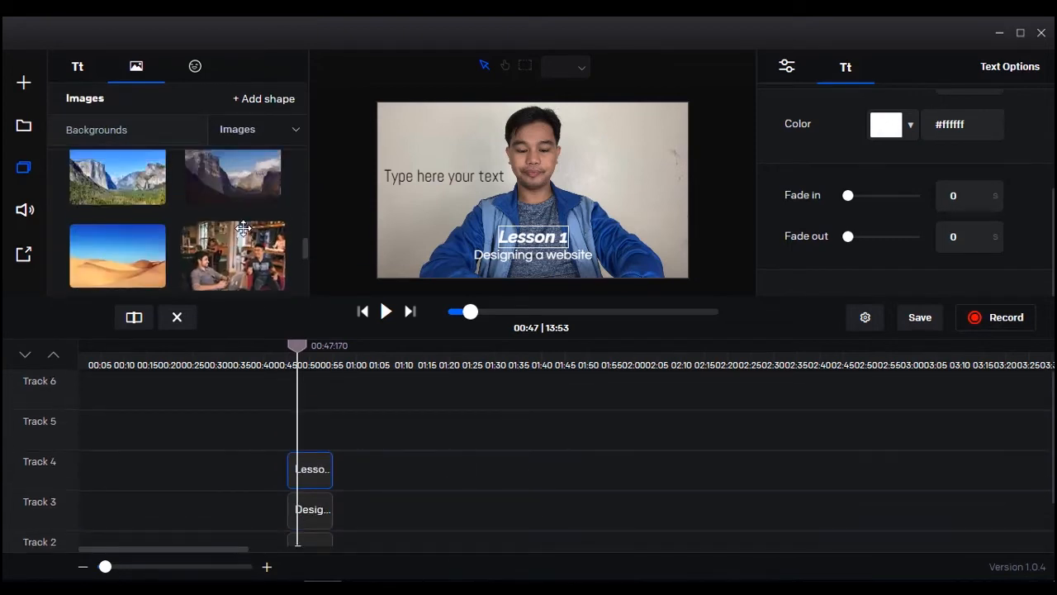
scroll(243, 228, up, 2)
scroll(248, 248, down, 2)
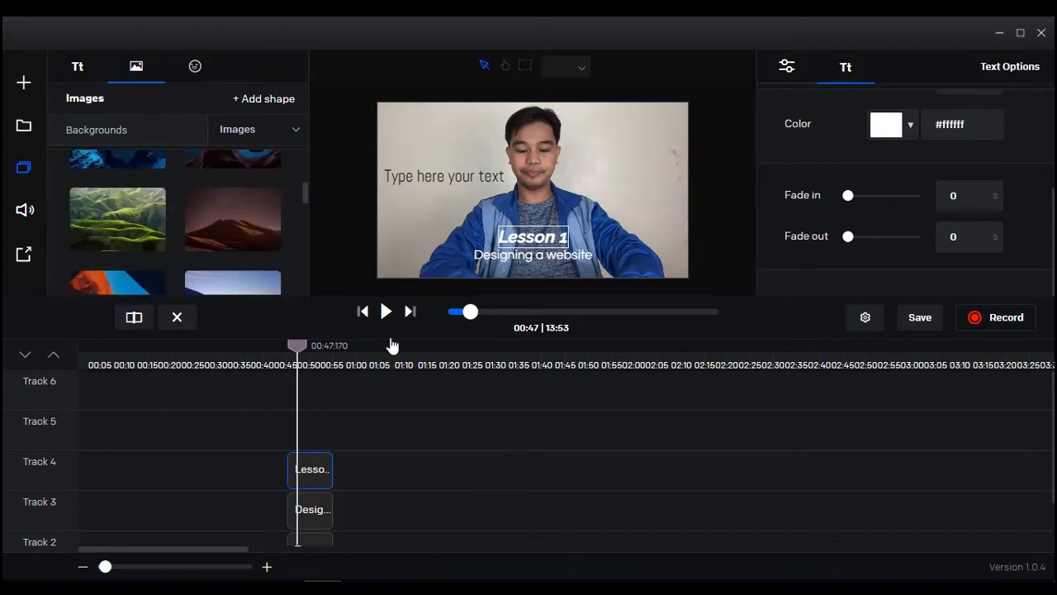
- Place the blue ocean beach background on Track 2 at about 01:13 and enlarge it to cover the full frame
scroll(214, 238, up, 5)
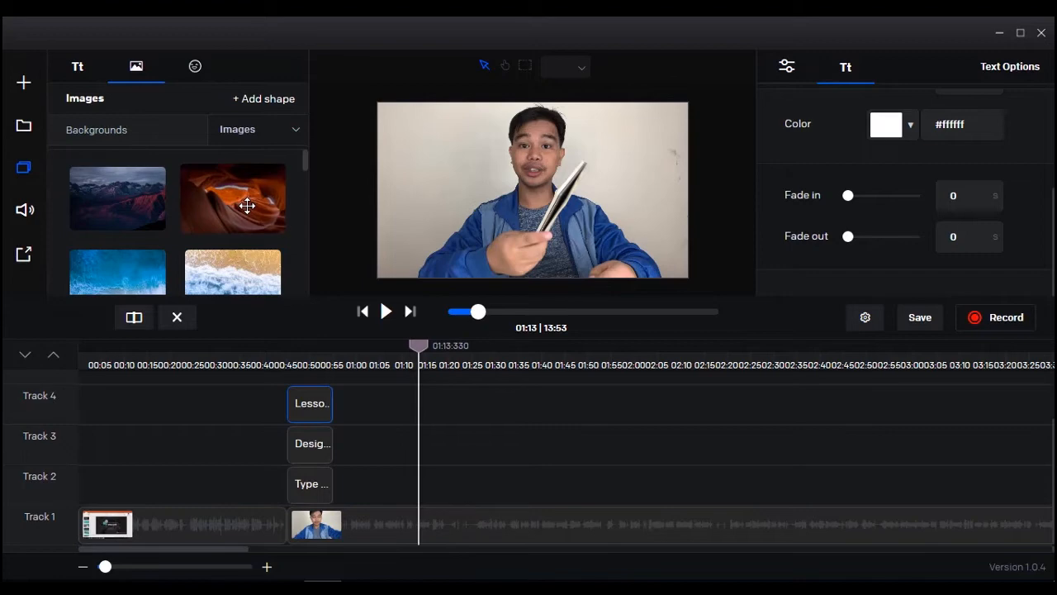
scroll(220, 194, down, 1)
drag(117, 204, 446, 489)
drag(504, 183, 479, 171)
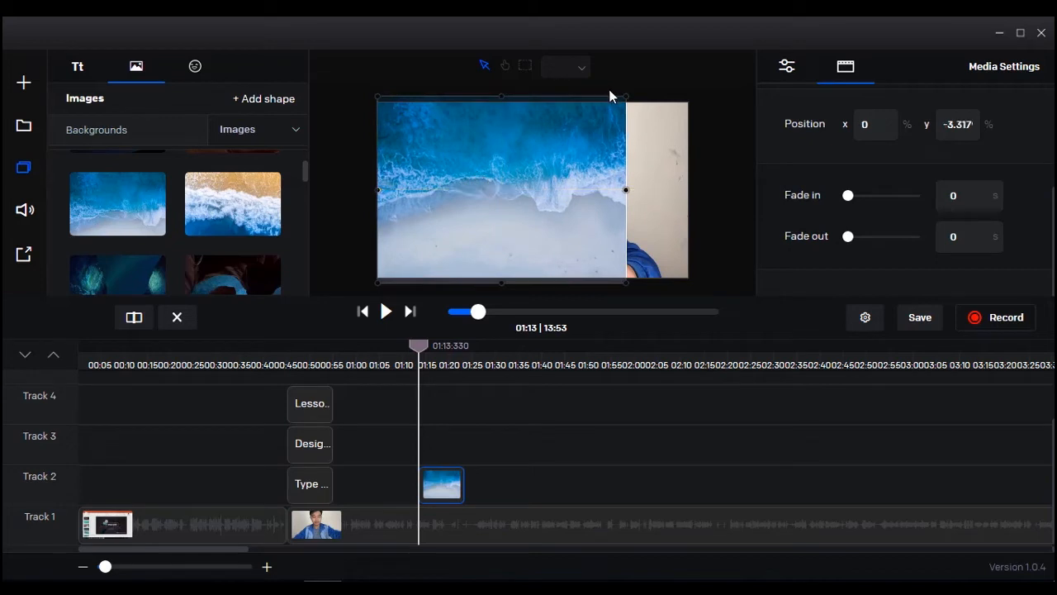
drag(625, 94, 744, 45)
drag(514, 98, 512, 120)
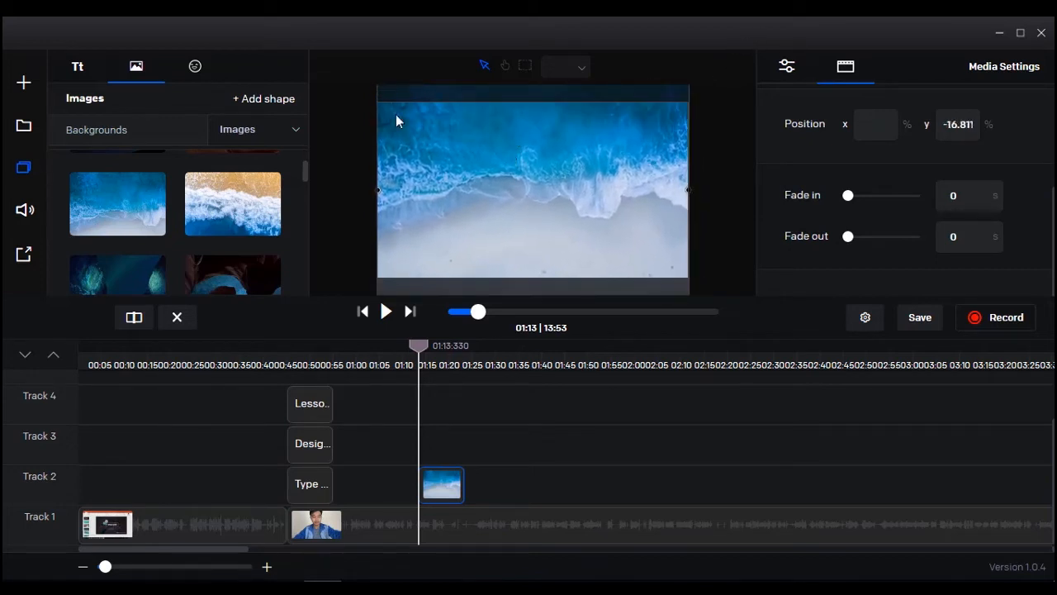
- Switch the image library from backgrounds to the Icons category and look through the icons
click(245, 137)
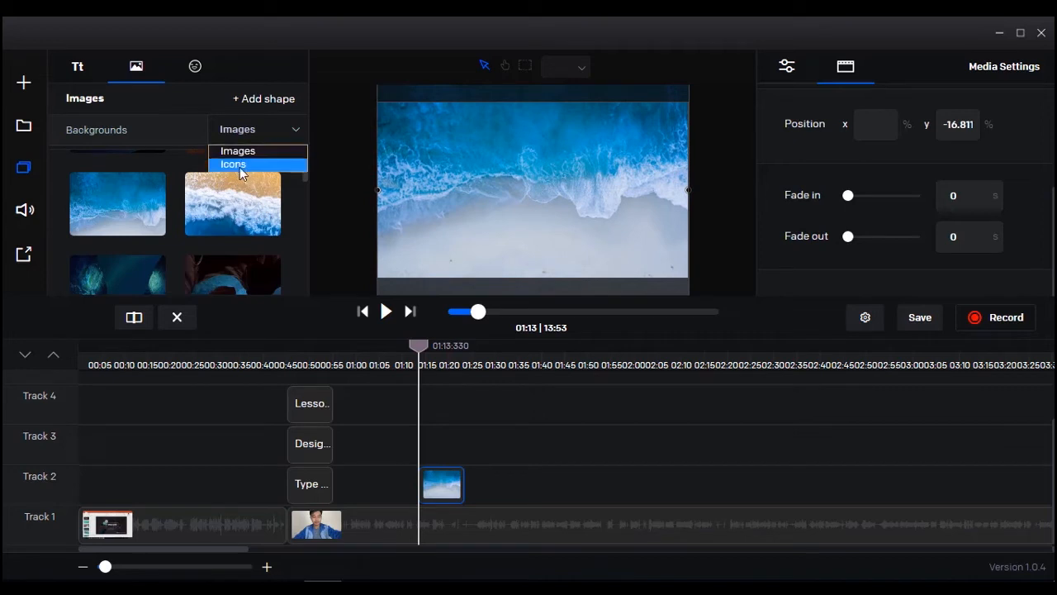
click(296, 126)
click(297, 125)
click(239, 166)
scroll(177, 218, down, 3)
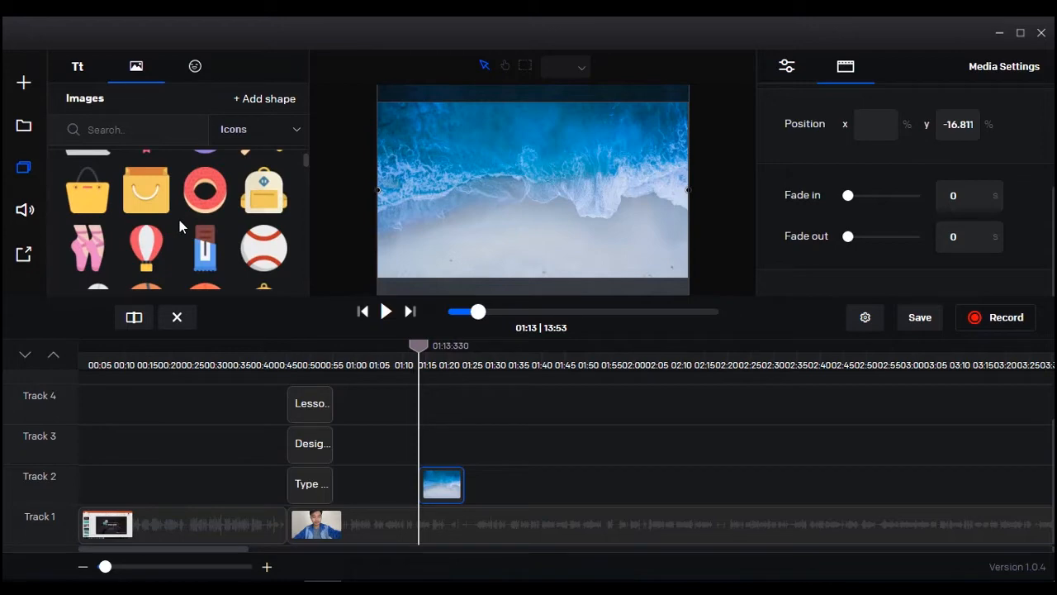
scroll(258, 169, up, 1)
- Place the Amazon icon on Track 2 at about 01:32 and position it beside the speaker's head
click(369, 353)
click(506, 354)
scroll(265, 235, down, 5)
drag(259, 240, 533, 487)
mouse_move(471, 183)
mouse_down()
mouse_move(510, 223)
mouse_move(471, 182)
mouse_move(783, 364)
mouse_move(495, 222)
mouse_move(464, 186)
mouse_move(489, 211)
mouse_move(479, 198)
mouse_up()
mouse_move(446, 153)
mouse_down()
mouse_move(441, 145)
mouse_move(626, 164)
mouse_move(437, 158)
mouse_up()
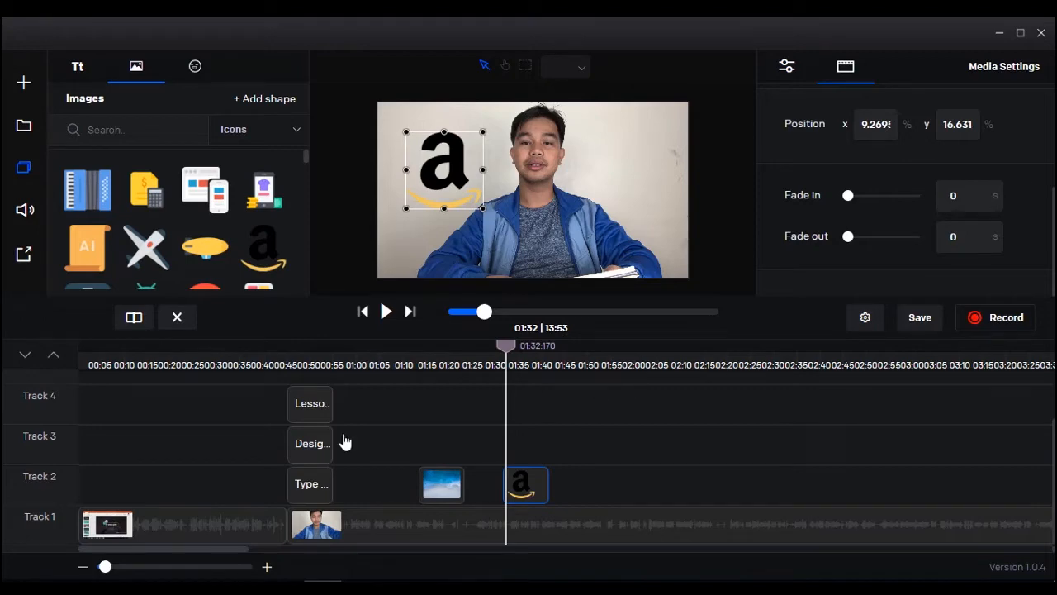
- Split the services clip at about 01:53 and delete the part after the split
click(581, 349)
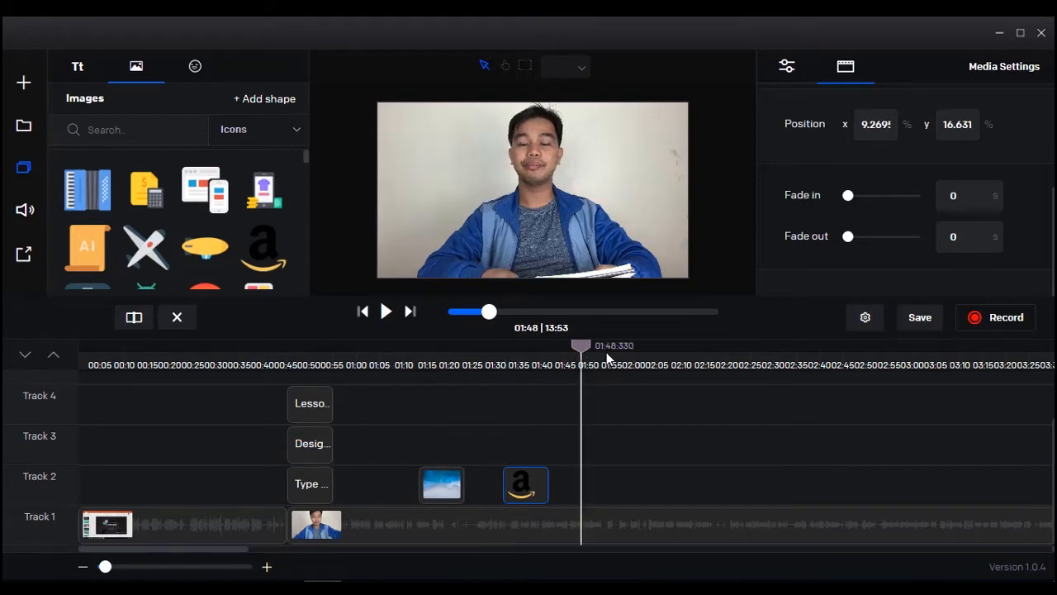
drag(583, 348, 604, 348)
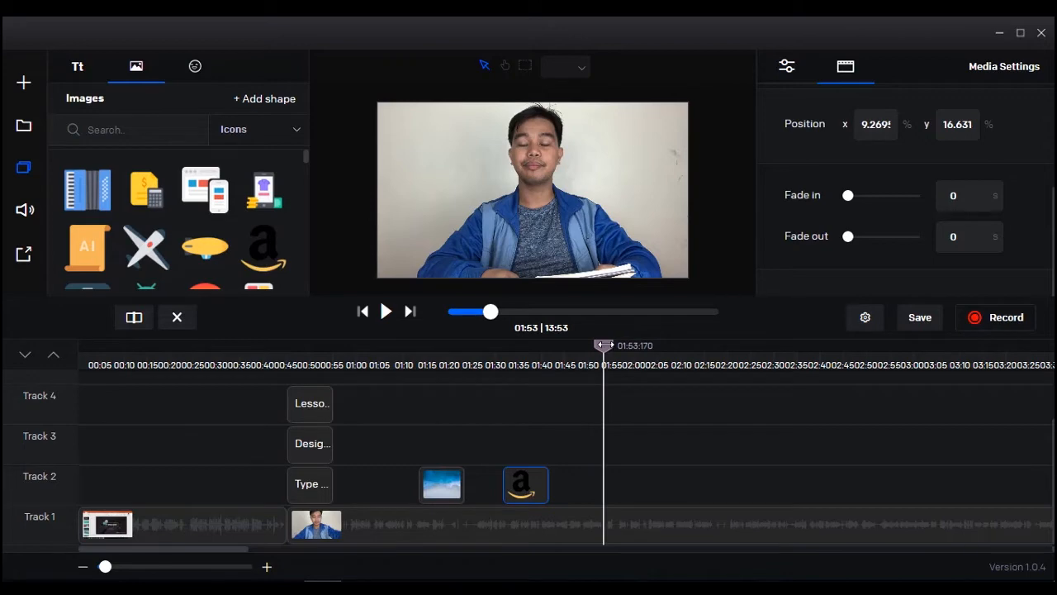
click(570, 525)
click(134, 319)
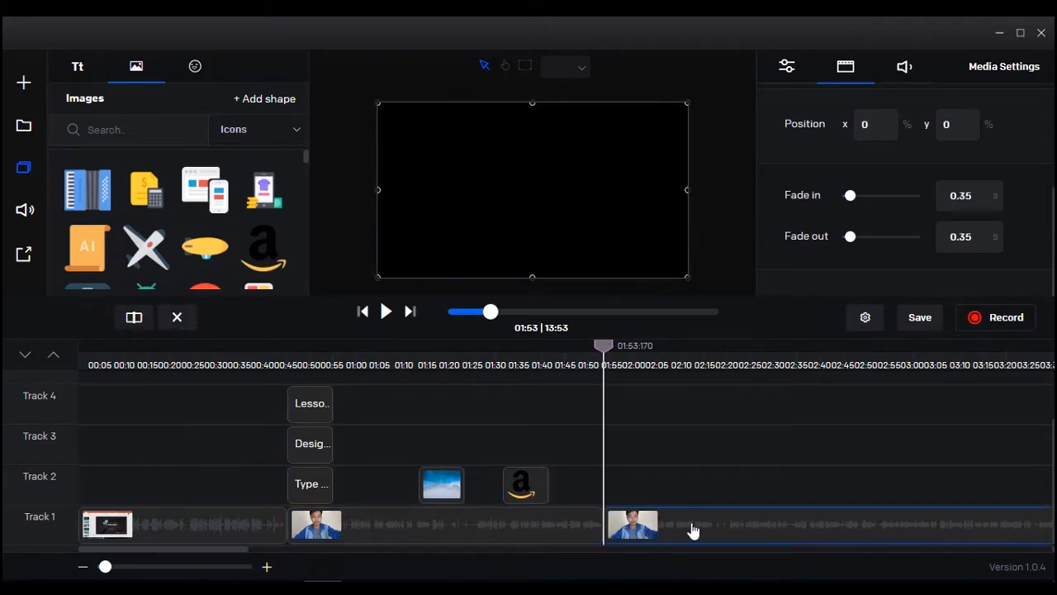
key(Delete)
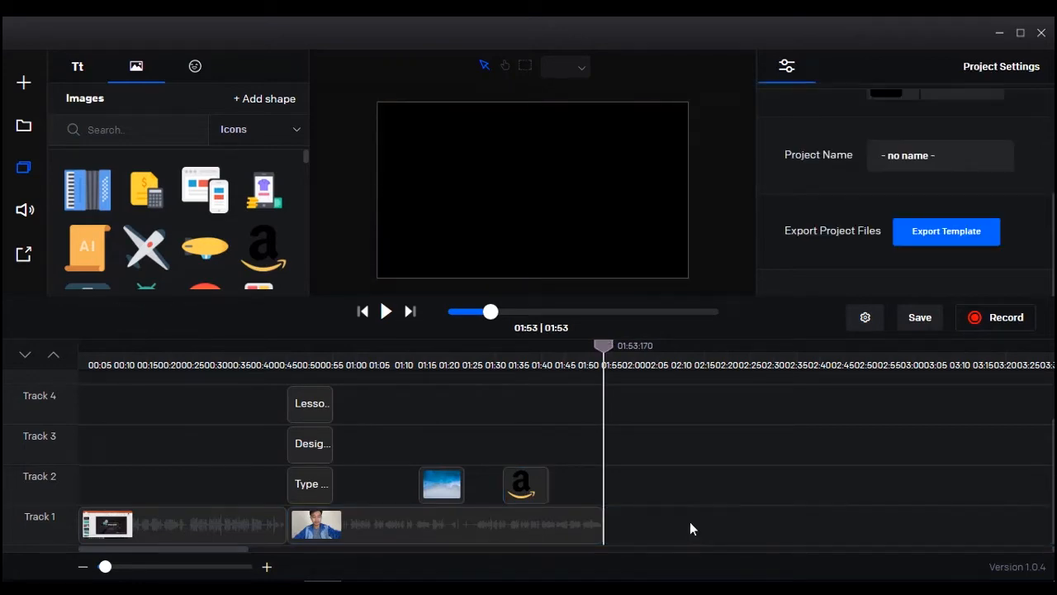
- Add a white rectangle shape at the playhead and stretch it to fill the whole canvas
click(266, 100)
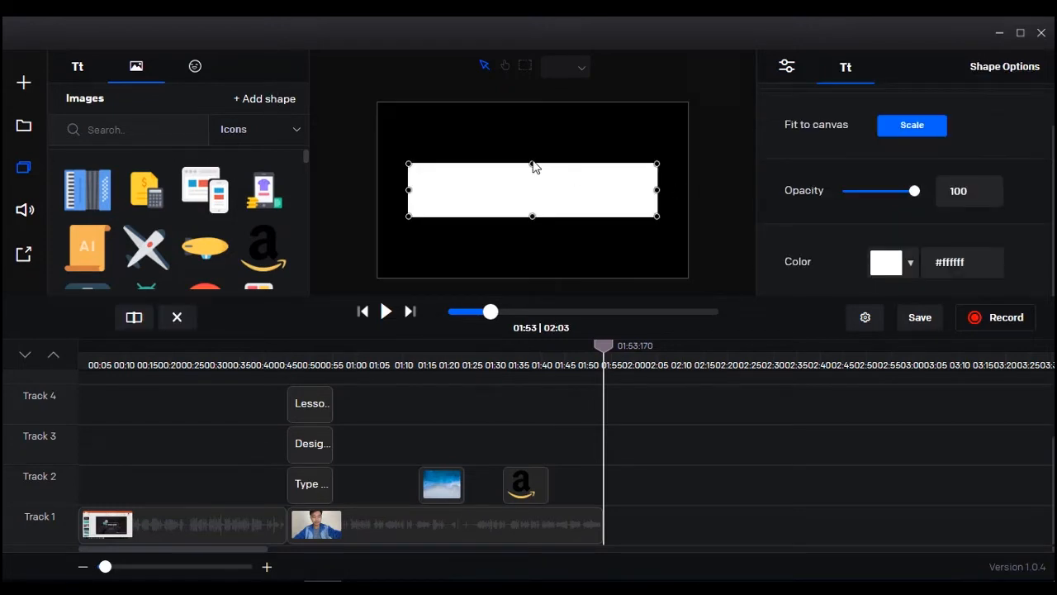
drag(532, 163, 529, 102)
drag(531, 216, 532, 276)
drag(406, 189, 377, 191)
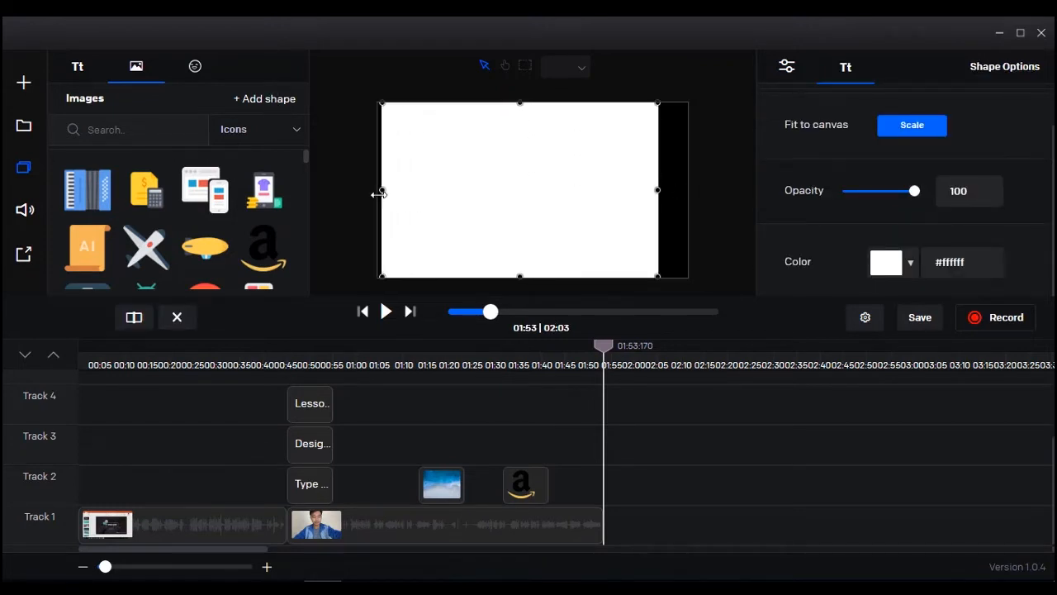
drag(658, 189, 693, 189)
- Move the white shape clip down to Track 1, directly after the services clip
scroll(630, 399, up, 2)
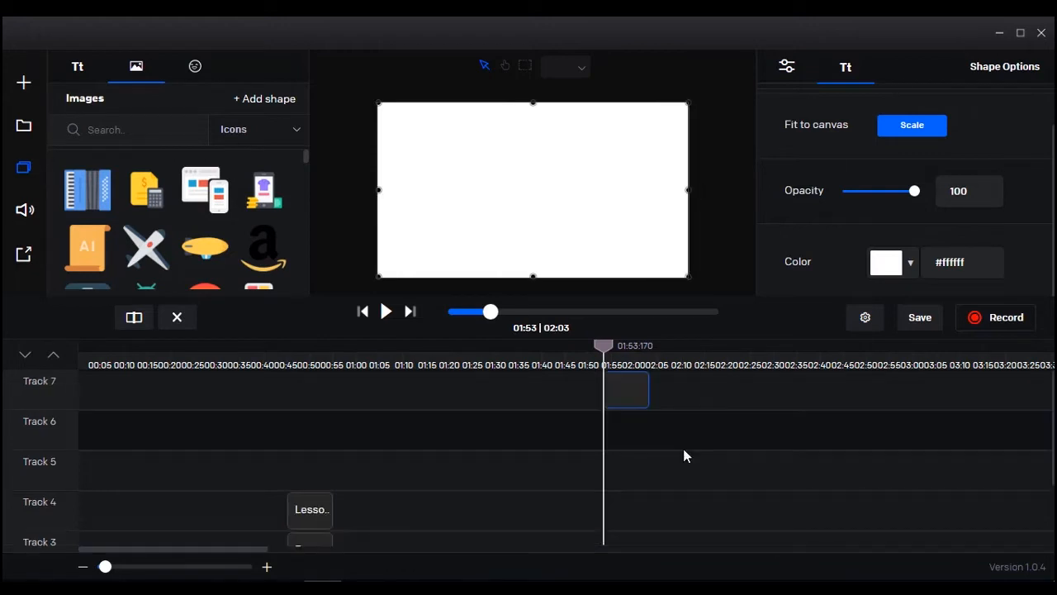
drag(630, 399, 630, 517)
scroll(721, 482, down, 1)
scroll(634, 393, up, 2)
drag(634, 394, 636, 534)
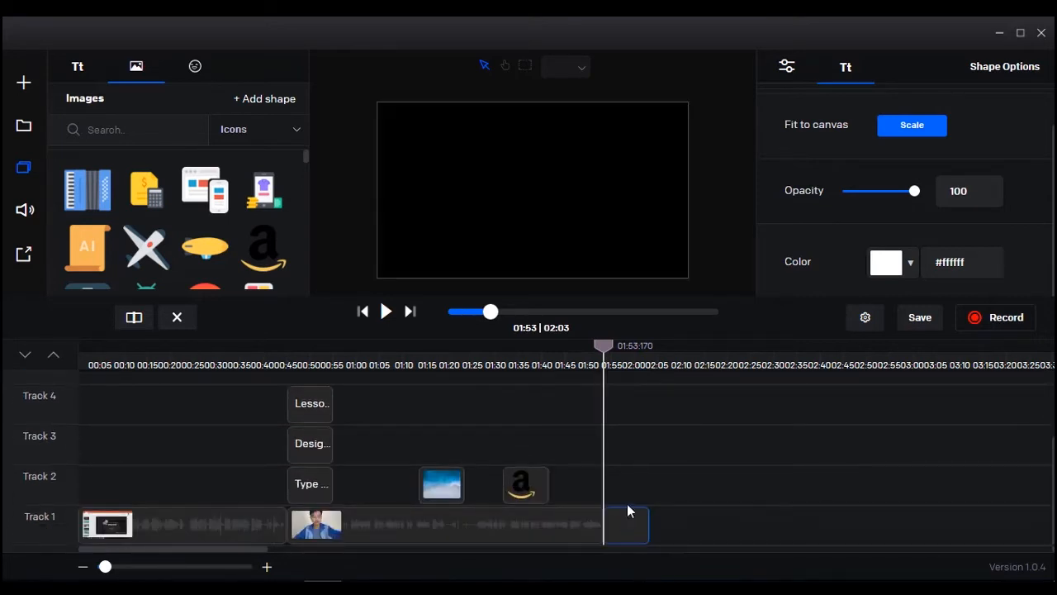
- Place the Android icon on Track 2 above the white shape clip and move it lower on the canvas, with the playhead at about 01:57
drag(606, 351, 627, 348)
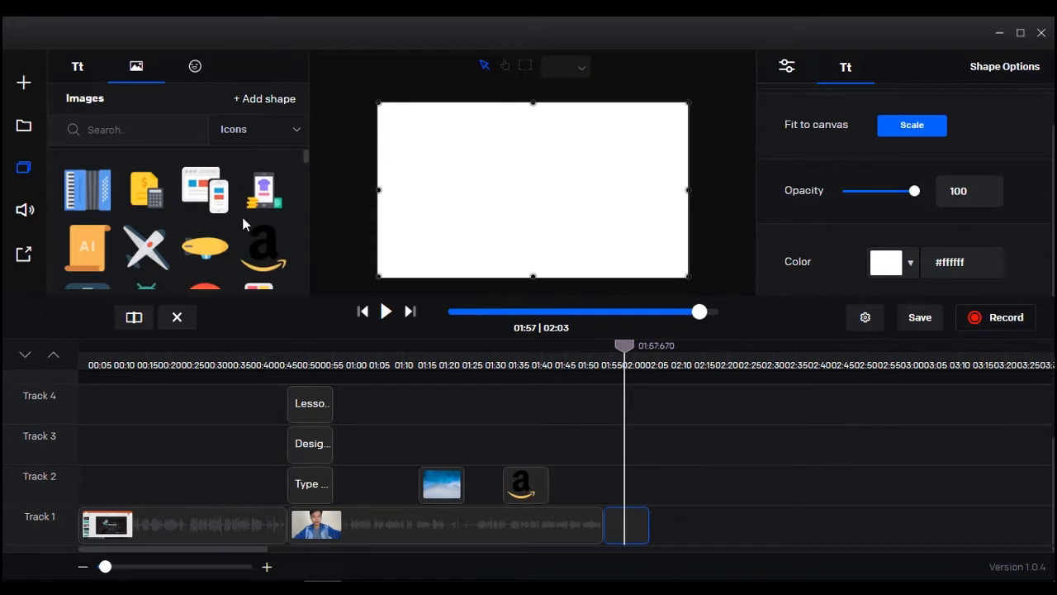
scroll(147, 231, down, 1)
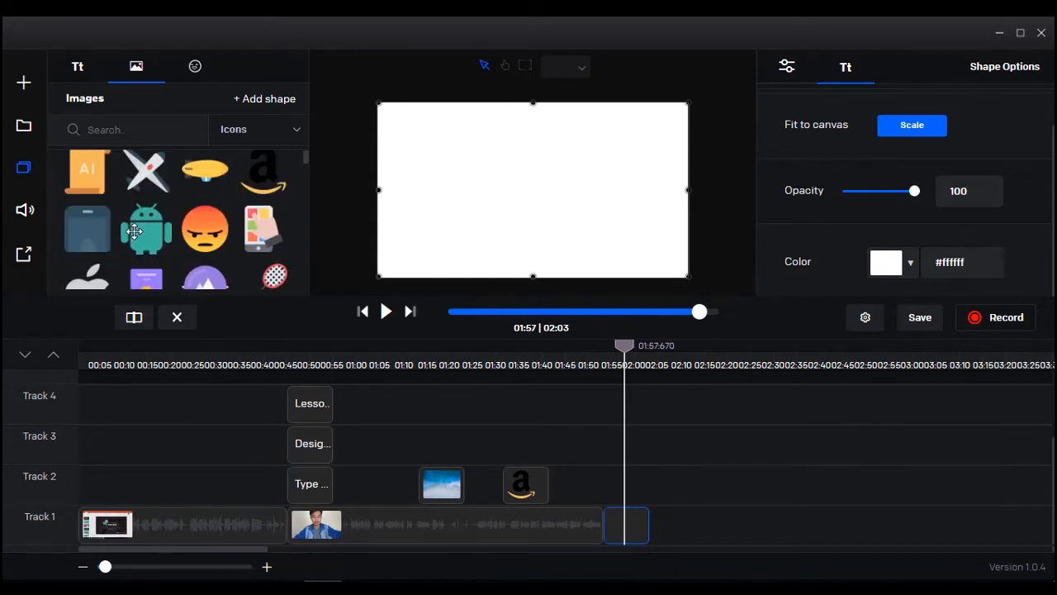
drag(135, 231, 625, 487)
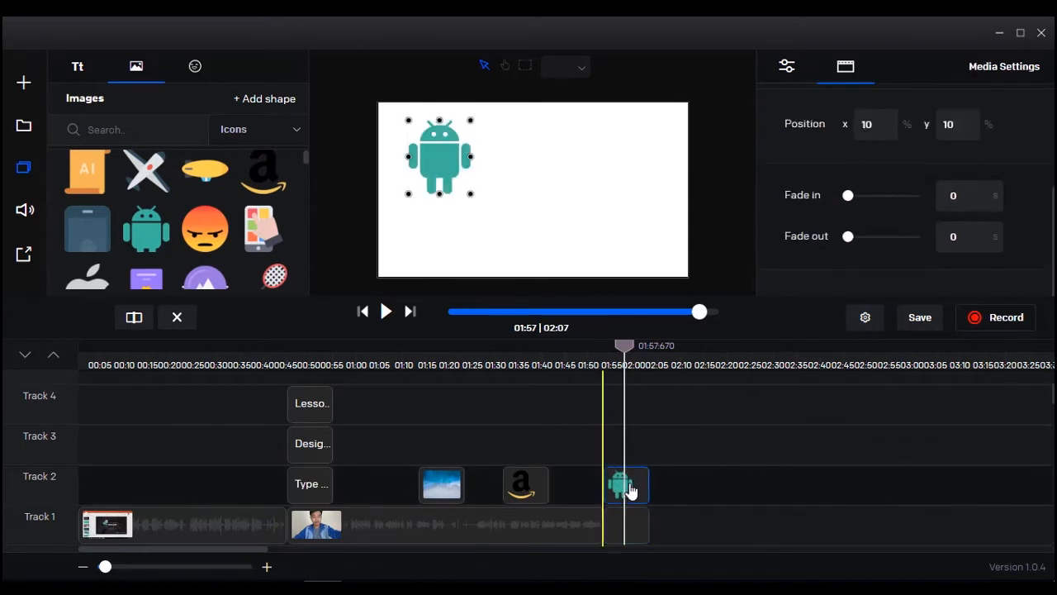
drag(436, 160, 443, 189)
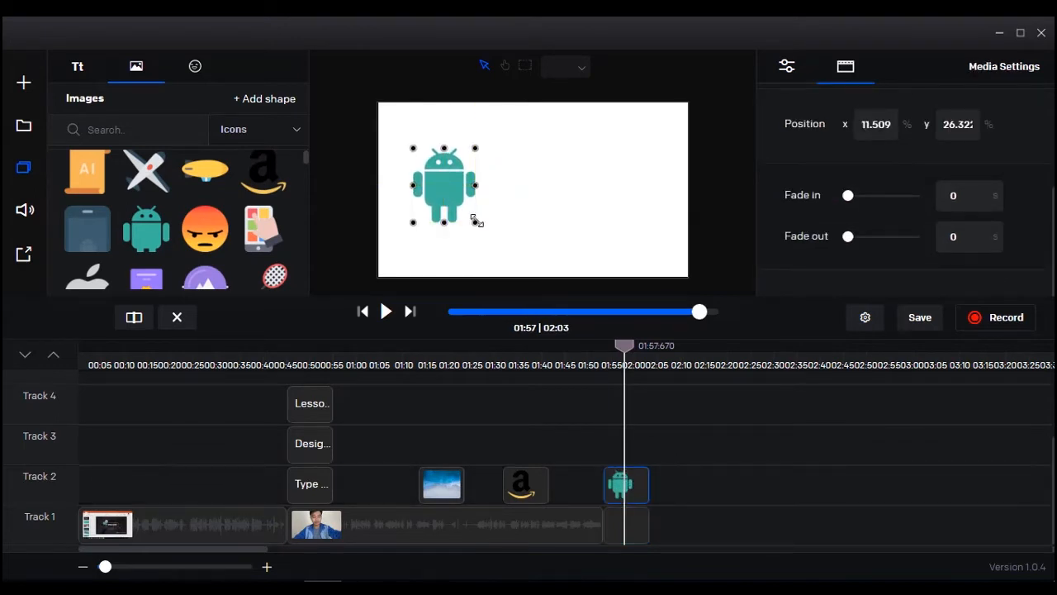
- Enlarge the Android icon and move it up within the left half of the white canvas
drag(478, 222, 545, 257)
drag(467, 196, 469, 180)
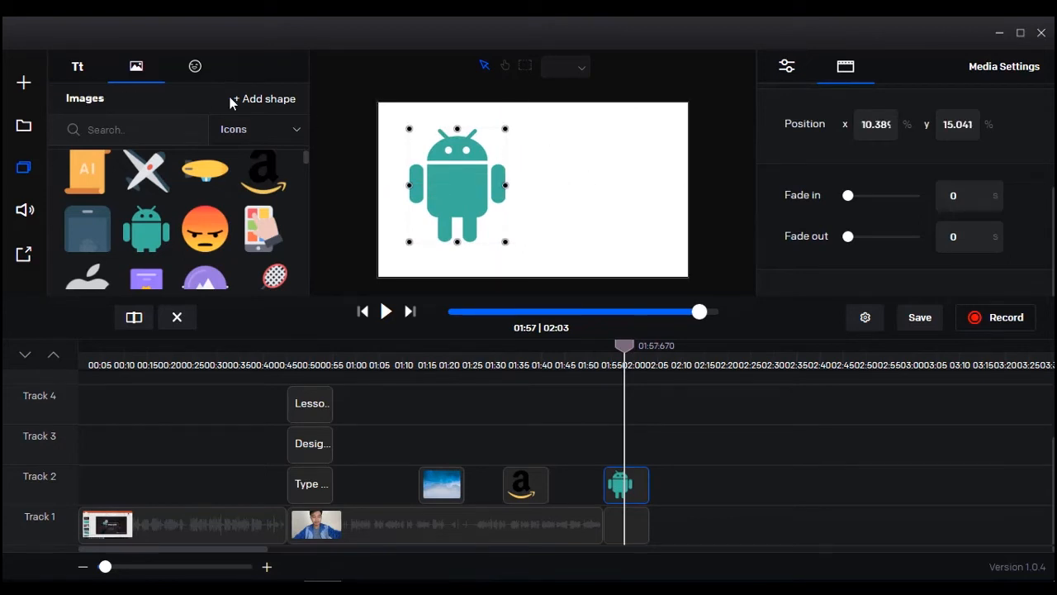
- Add the "READ ALL ABOUT it." typography template to the timeline at the playhead, at about 01:57
click(77, 67)
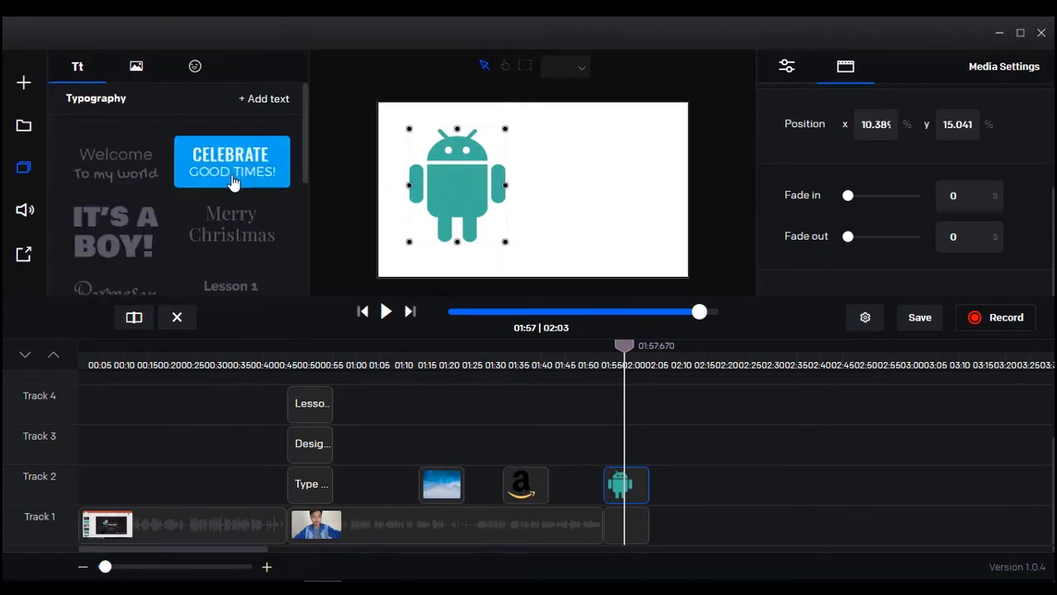
scroll(232, 198, down, 2)
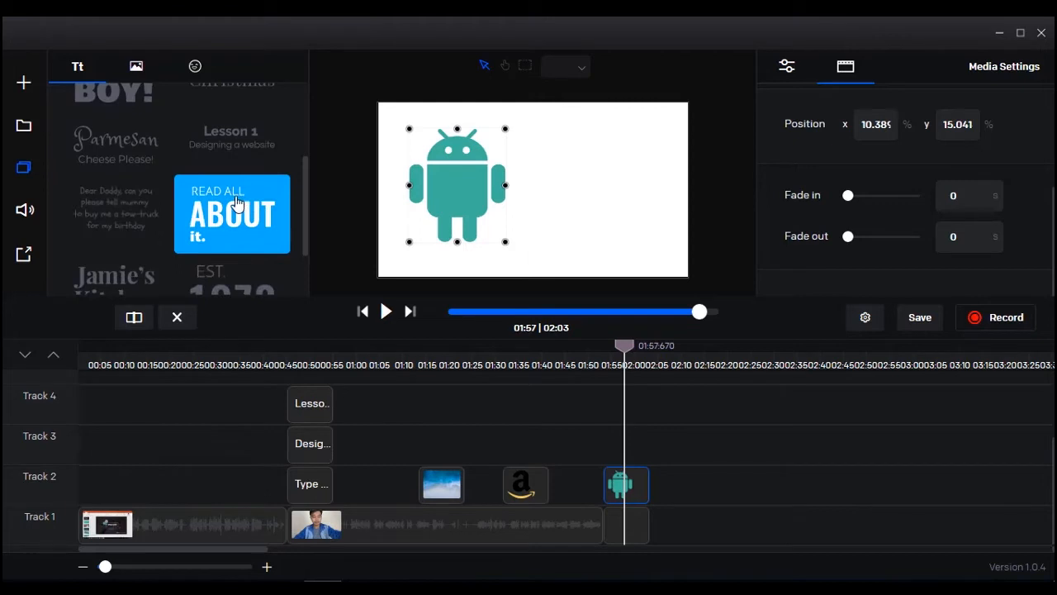
drag(232, 202, 631, 452)
- Move the "it.", "ABOUT" and "READ ALL" text clips to Tracks 3, 4 and 5, aligned with the Android icon clip
scroll(690, 429, up, 2)
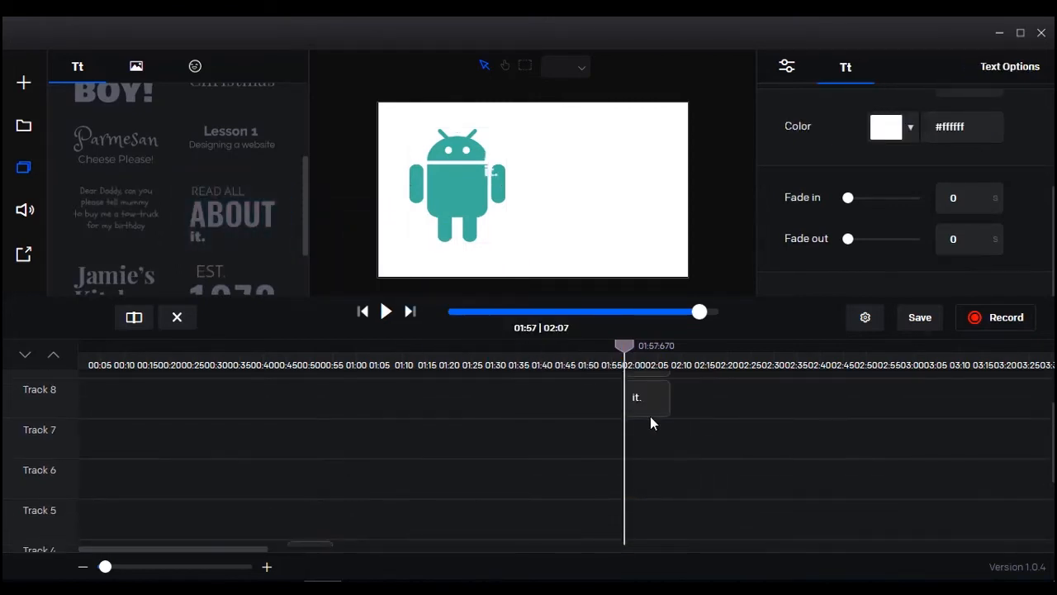
drag(645, 410, 622, 480)
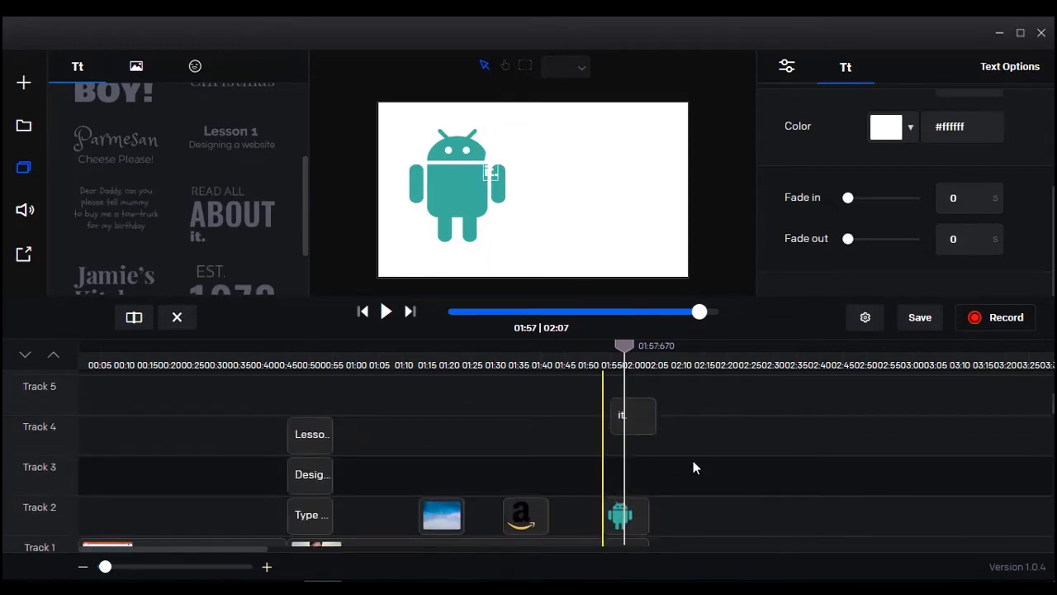
scroll(684, 454, up, 2)
drag(652, 441, 637, 493)
scroll(723, 464, up, 2)
drag(651, 404, 639, 467)
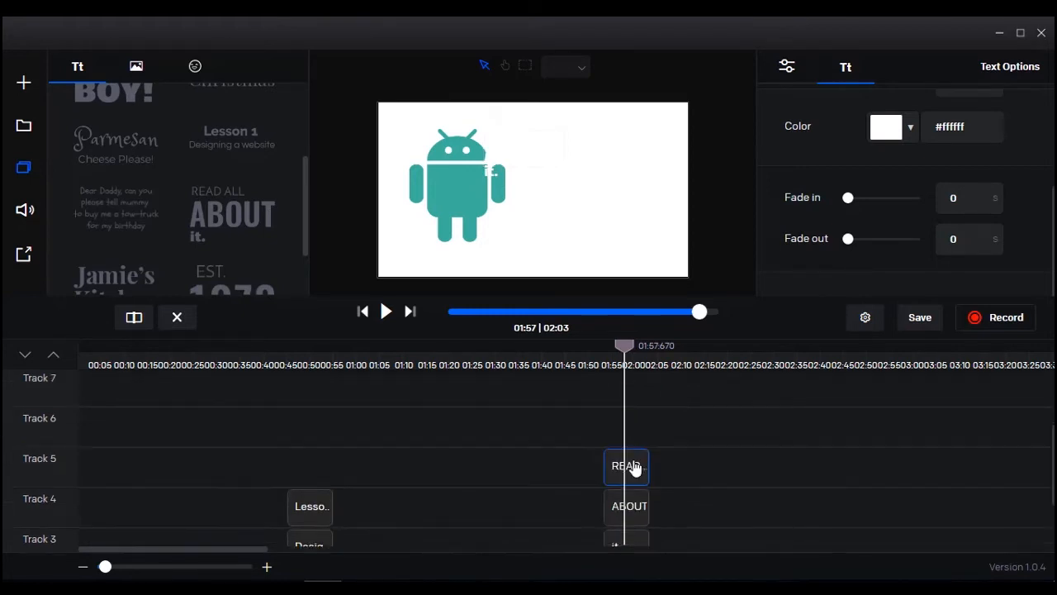
- Change the color of the "READ ALL", "ABOUT" and "it." texts from the template to black
click(888, 131)
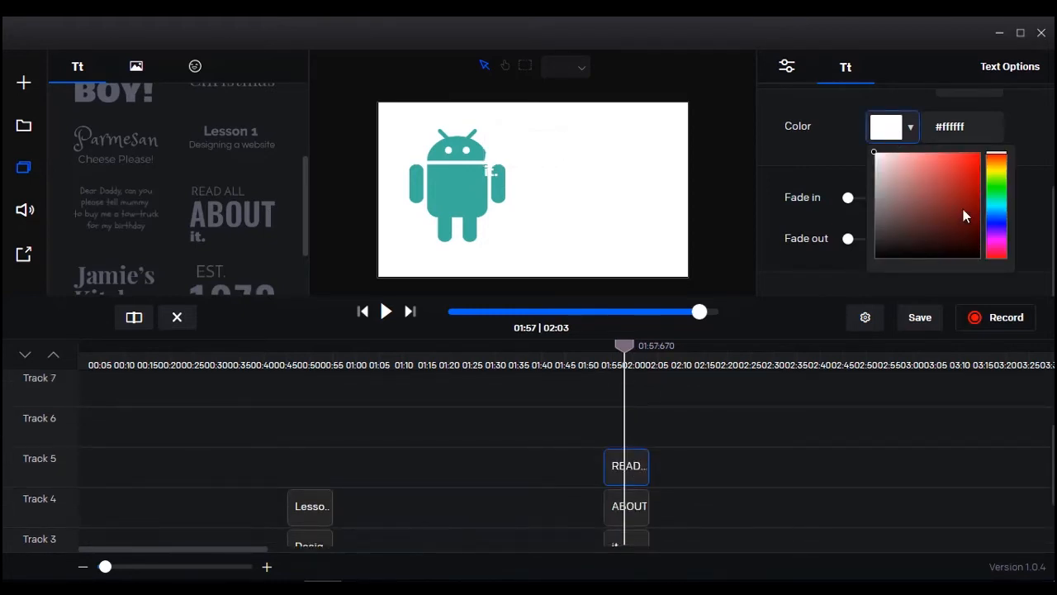
drag(882, 243, 872, 269)
click(641, 510)
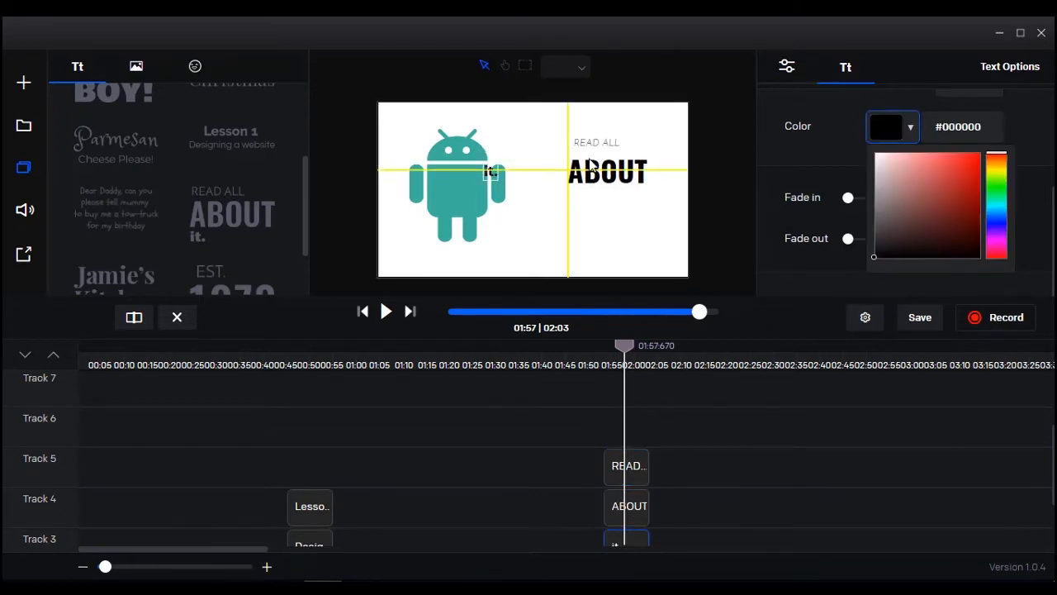
- Arrange the "READ ALL", "ABOUT" and "it." texts in three stacked lines beside the Android icon on the canvas
drag(609, 170, 574, 170)
click(588, 147)
drag(490, 171, 607, 198)
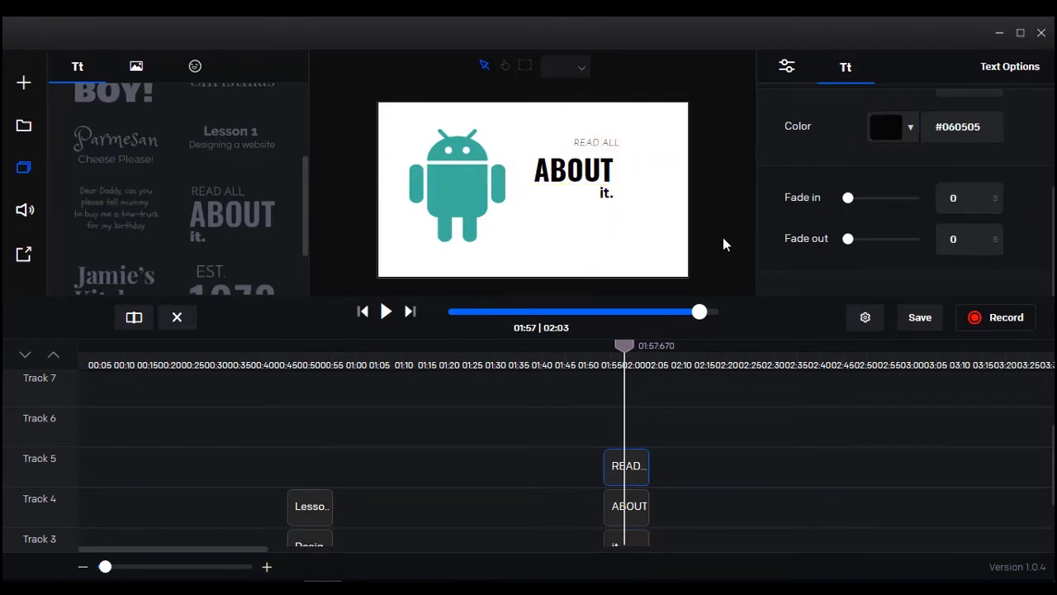
scroll(809, 479, down, 3)
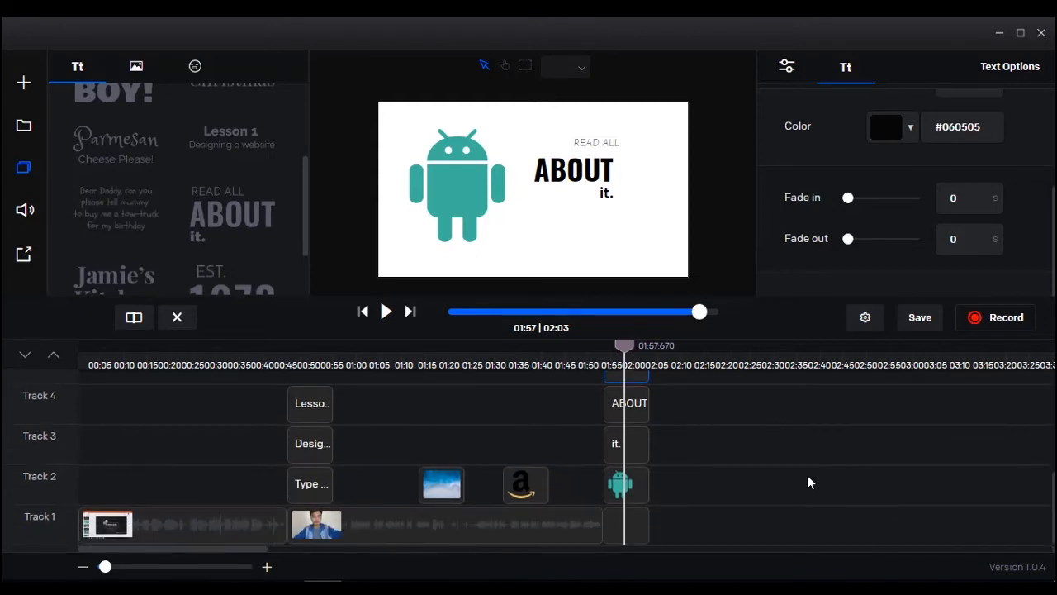
scroll(790, 459, up, 4)
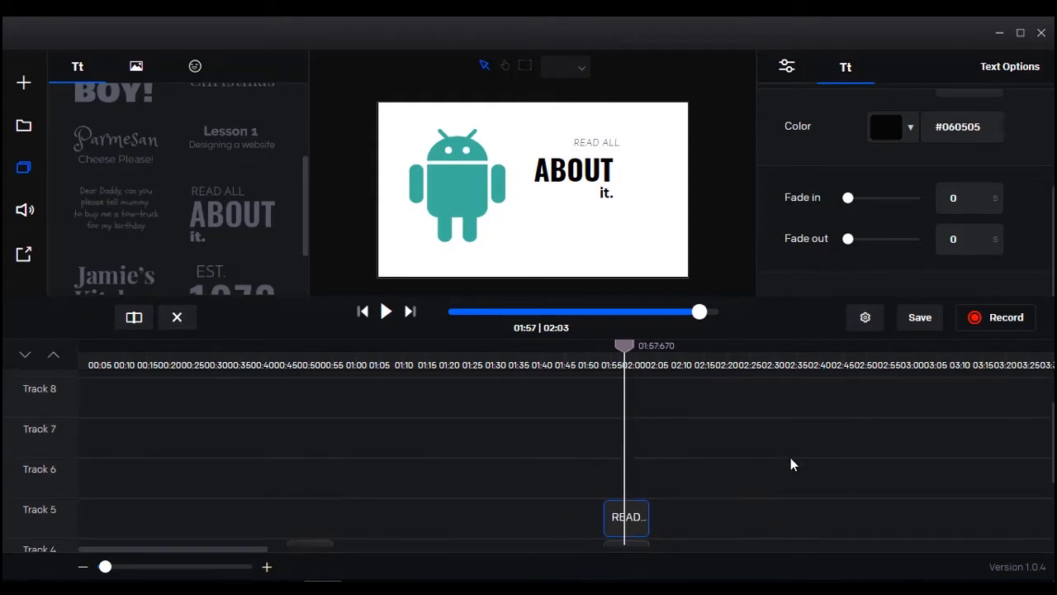
scroll(790, 458, down, 4)
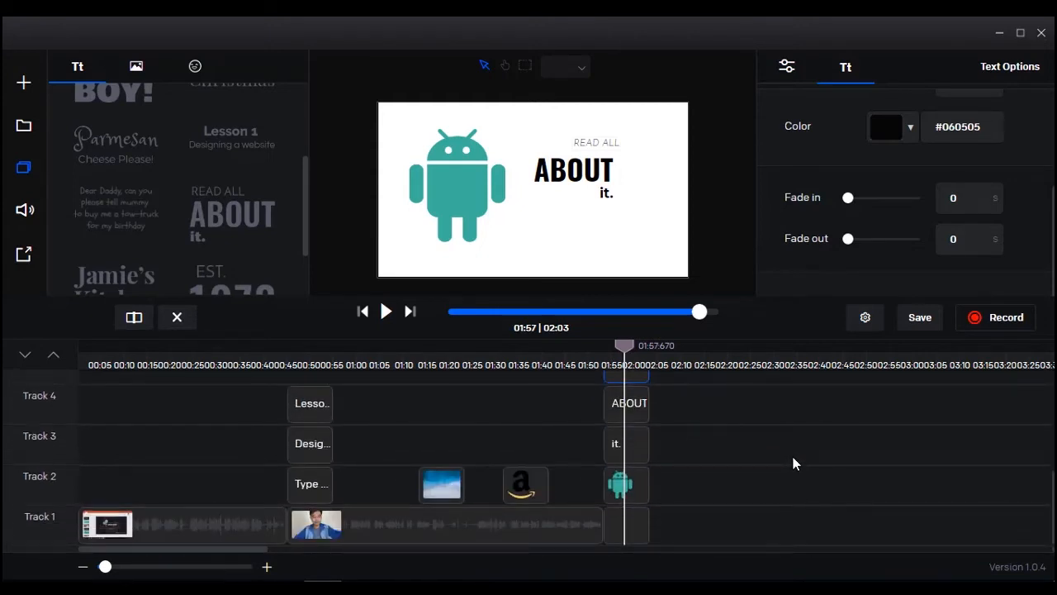
scroll(271, 173, up, 5)
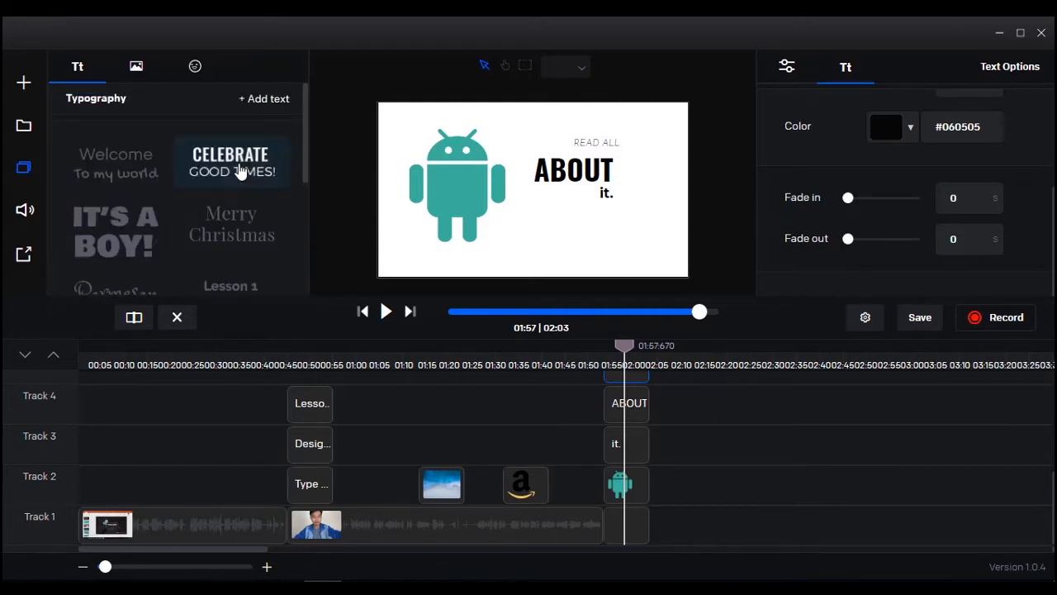
- Open the emoji library and filter it to Static emojis
click(195, 66)
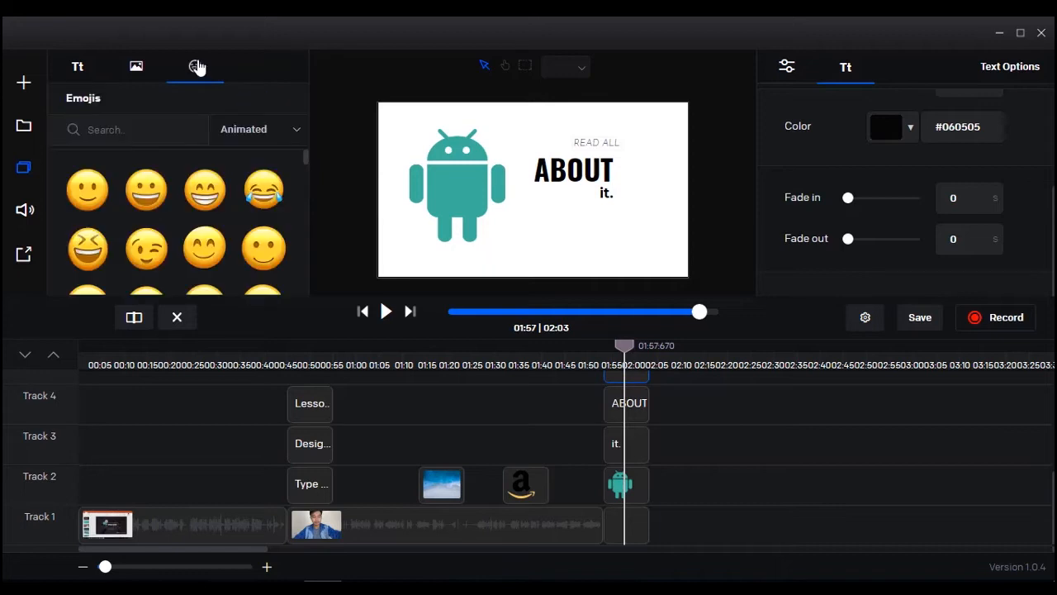
click(279, 129)
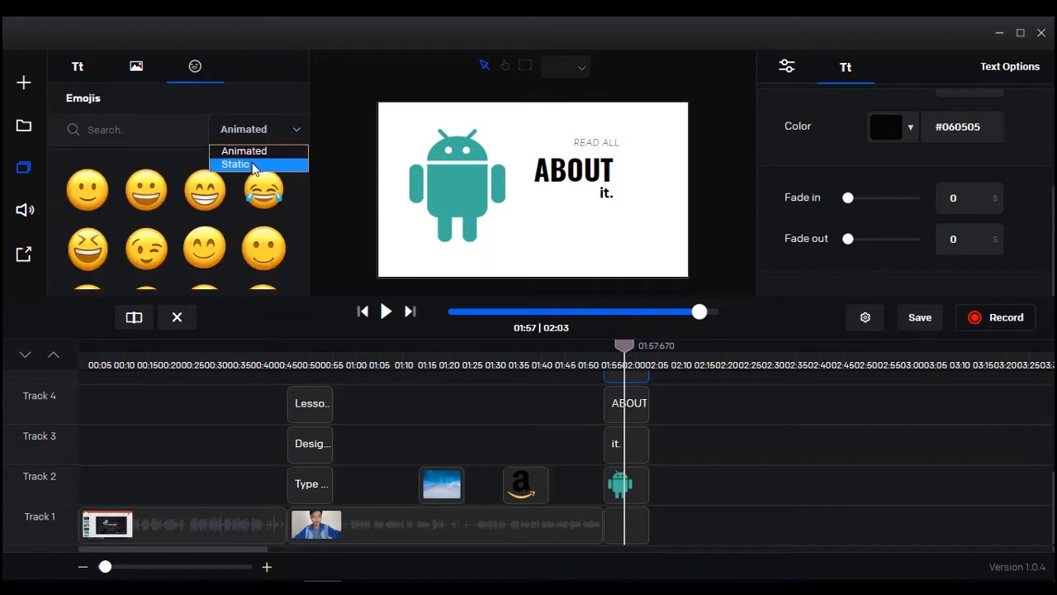
click(267, 159)
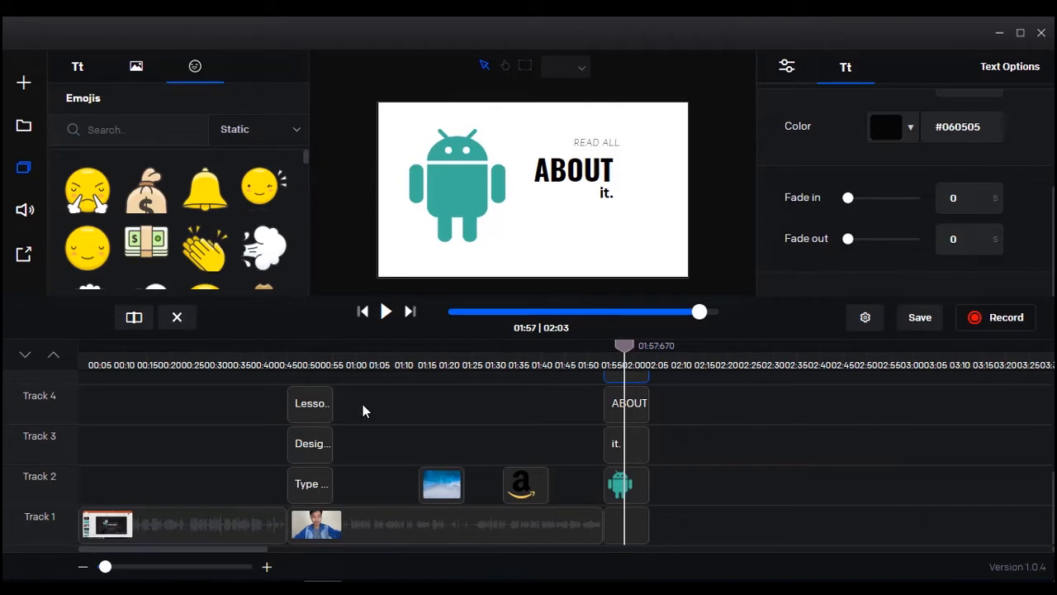
- Set the project resolution to Facebook & Instagram, with the playhead at about 01:00 on the presenter clip
click(360, 351)
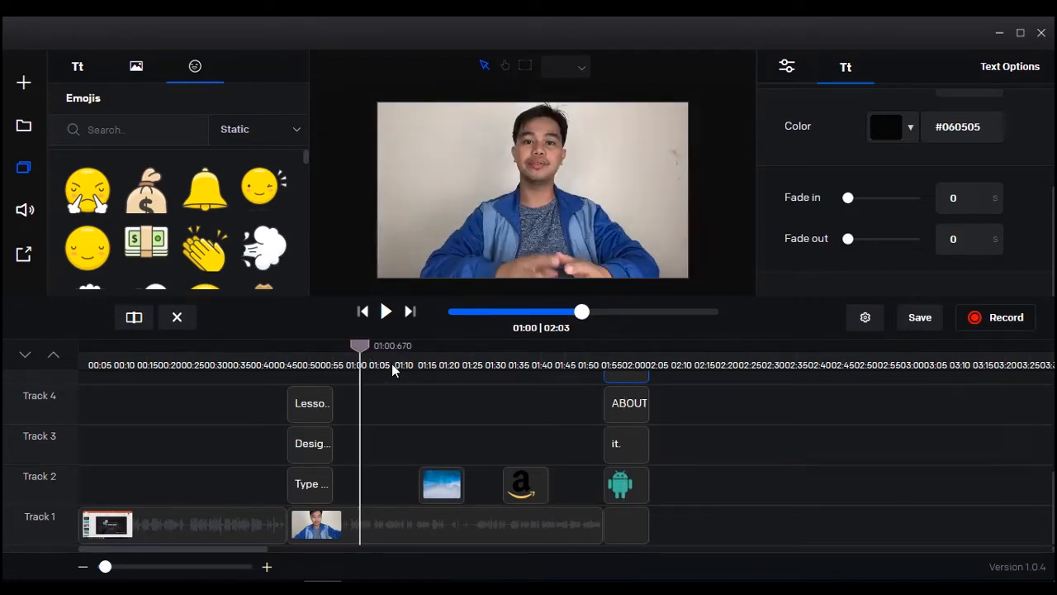
click(607, 132)
click(785, 67)
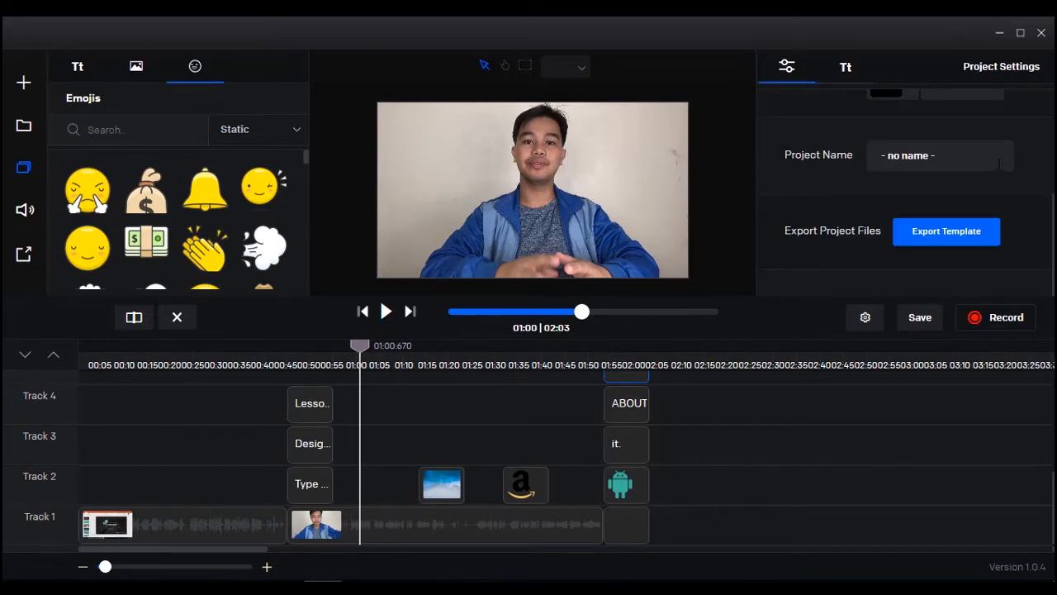
scroll(1004, 171, down, 2)
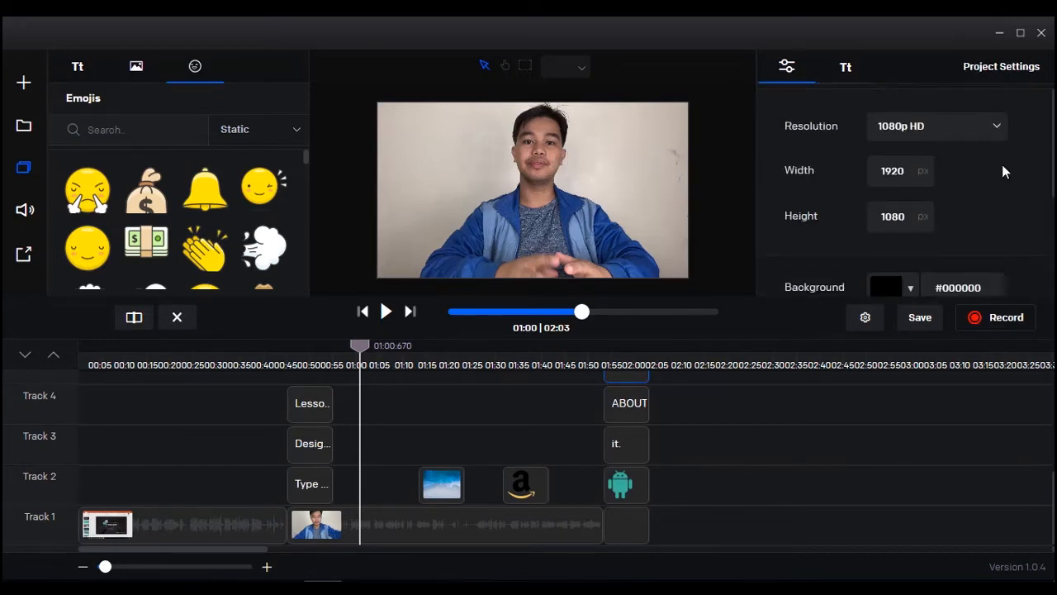
click(976, 125)
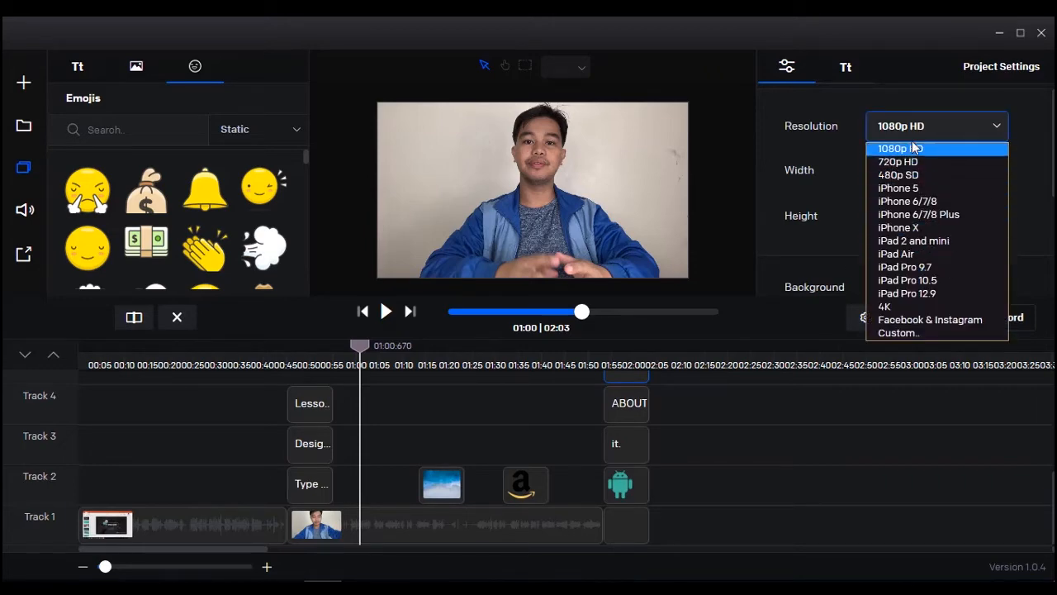
click(955, 321)
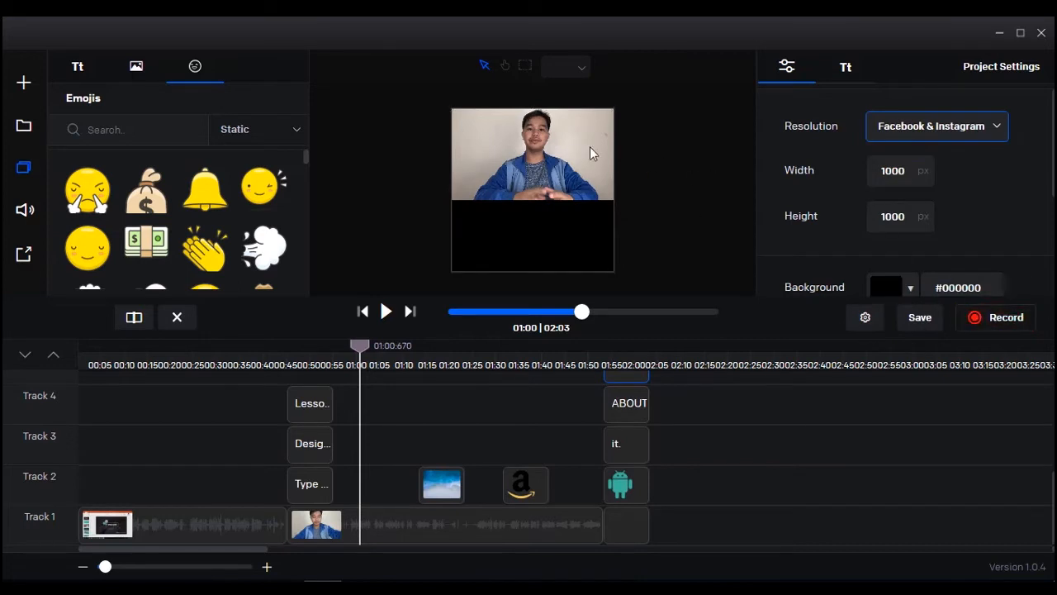
- Move the presenter video down to the vertical middle of the square canvas
click(557, 148)
drag(558, 146, 558, 174)
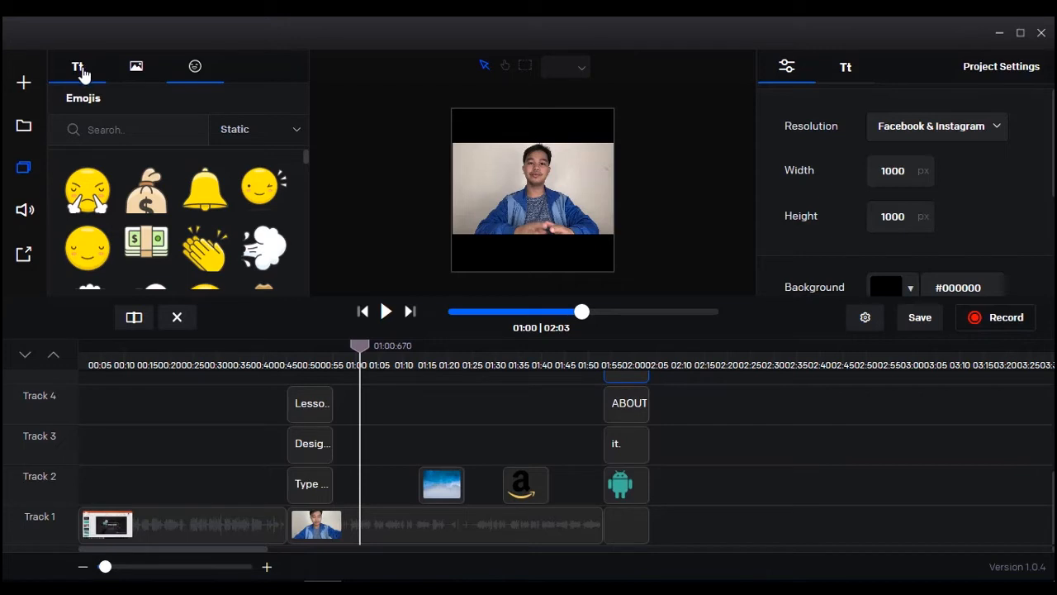
- Add a new text at the playhead and place it in the black band above the presenter video
click(75, 72)
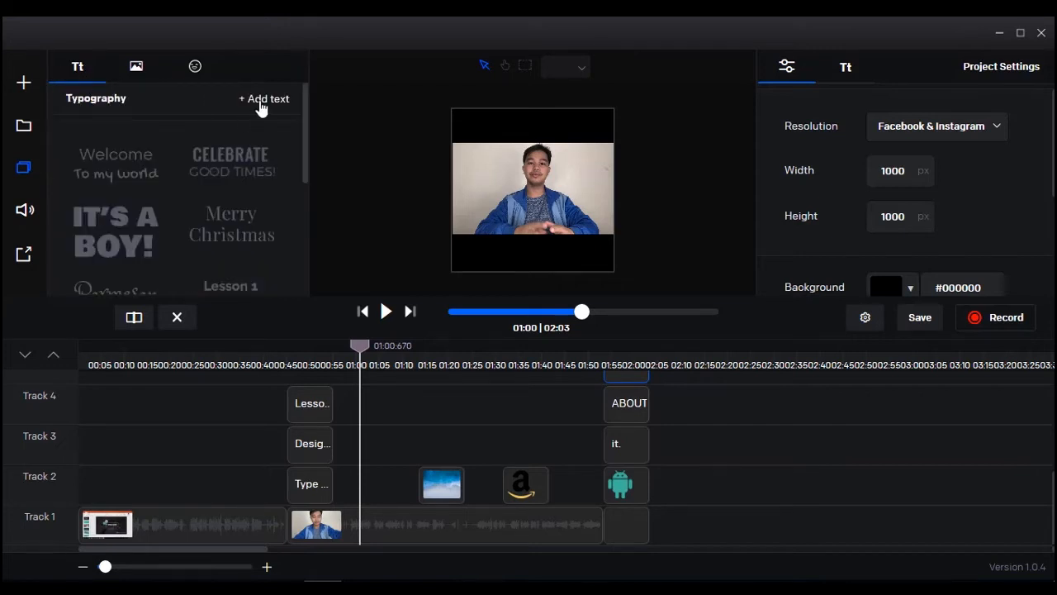
click(262, 99)
mouse_move(547, 142)
mouse_down()
mouse_move(558, 197)
mouse_move(564, 128)
mouse_move(551, 135)
mouse_up()
click(566, 273)
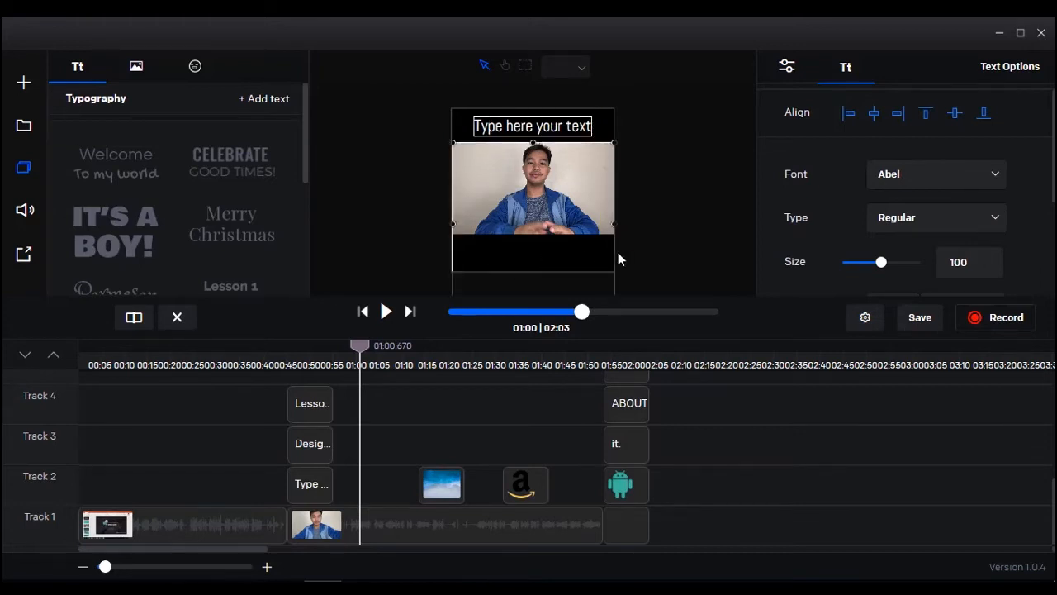
click(688, 245)
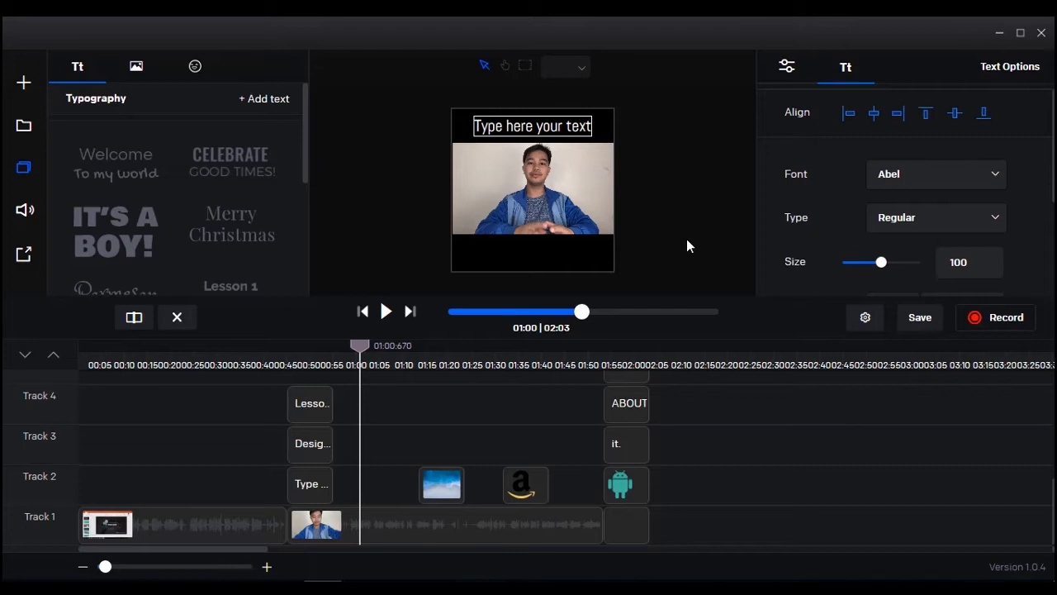
- Browse the static emojis and switch the emoji library to Animated
click(199, 67)
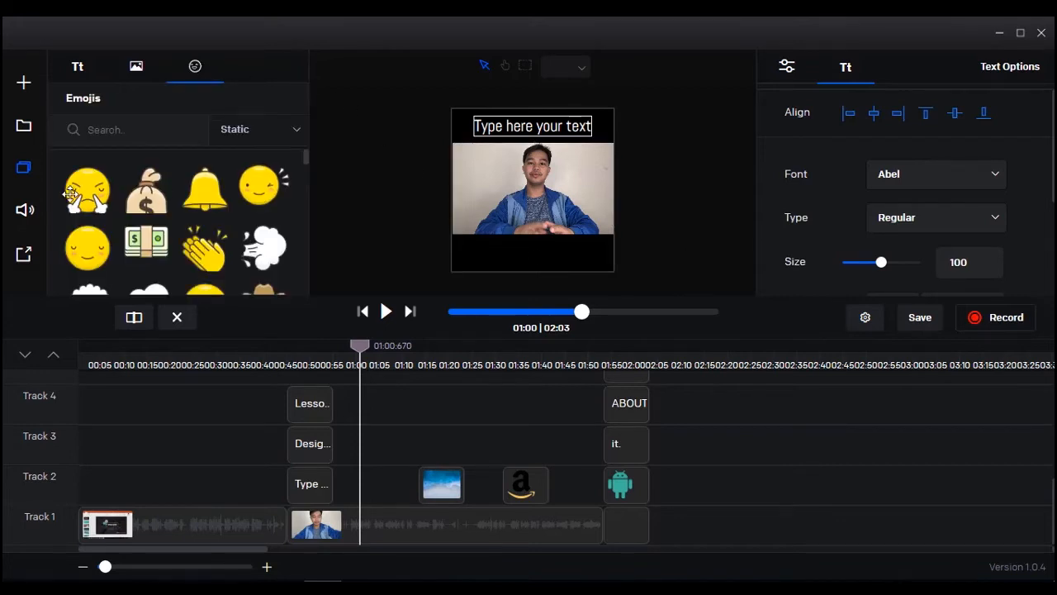
scroll(182, 196, down, 1)
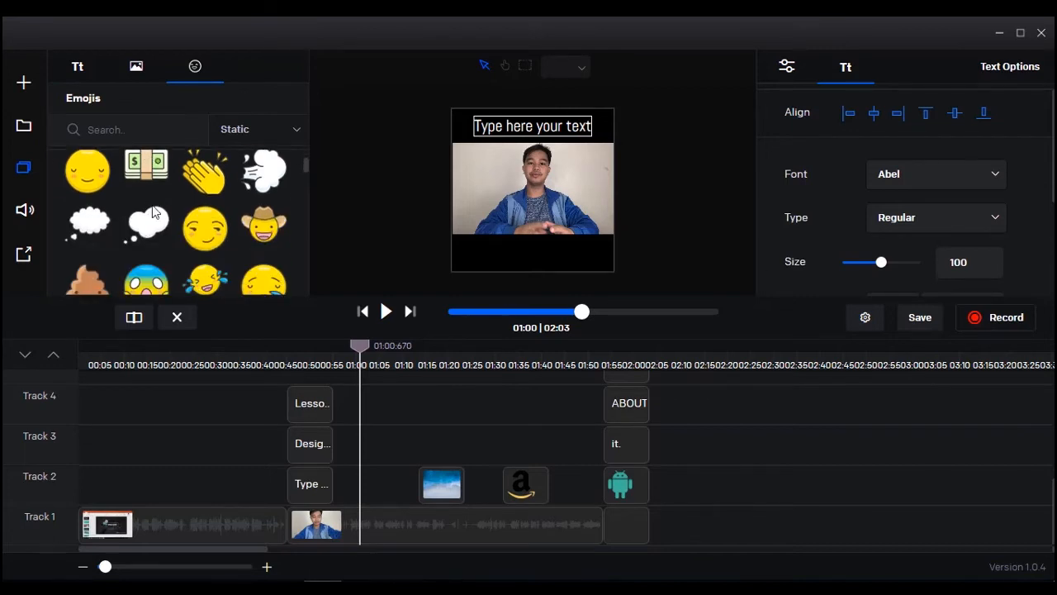
scroll(211, 195, up, 1)
click(254, 131)
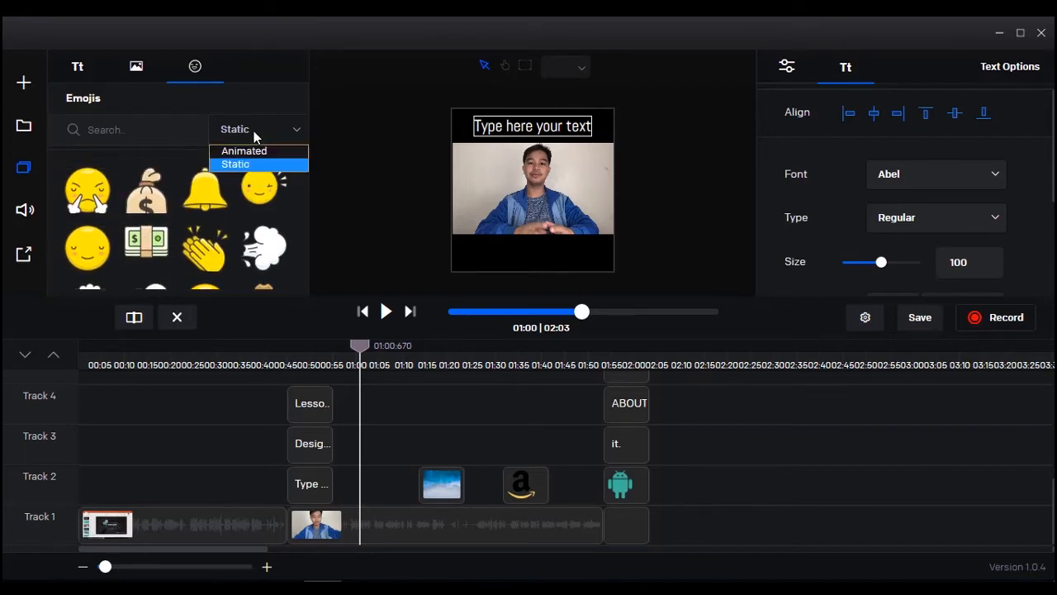
click(281, 147)
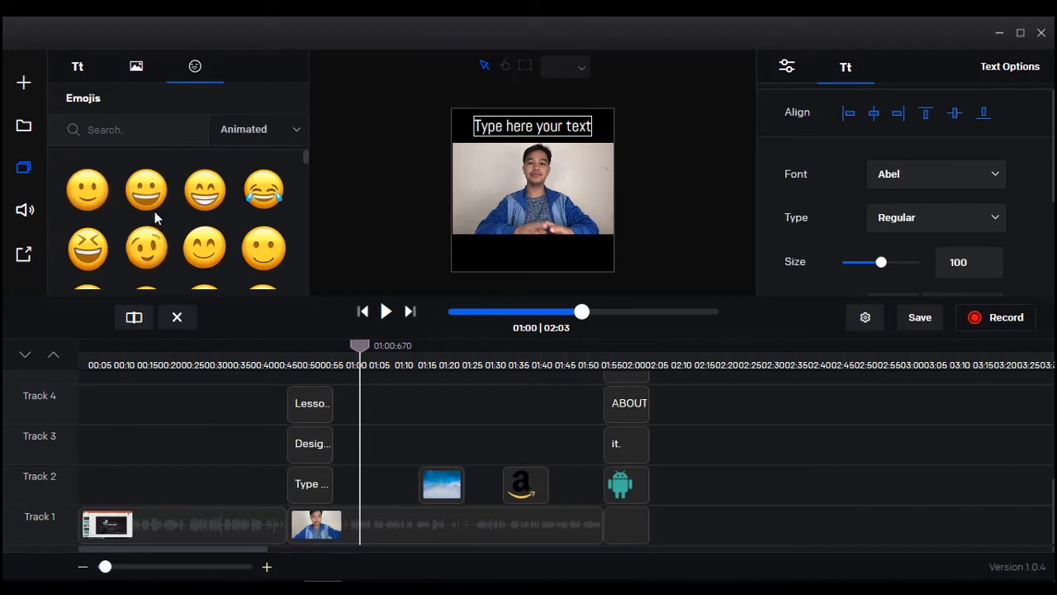
- Add the animated slightly smiling emoji to Track 2 at the playhead and place it at the left of the black band below the video
scroll(184, 229, down, 1)
scroll(184, 229, up, 1)
drag(100, 194, 375, 488)
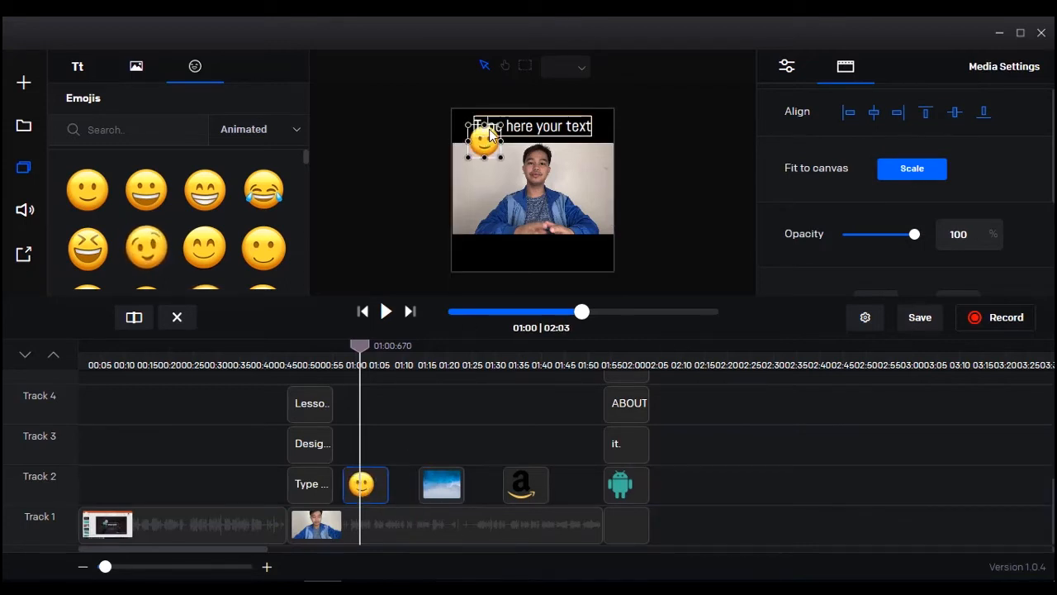
drag(484, 151, 477, 257)
- Add the animated winking emoji to Track 3 above the smiling emoji clip and center it in the black band below the video
drag(141, 251, 667, 470)
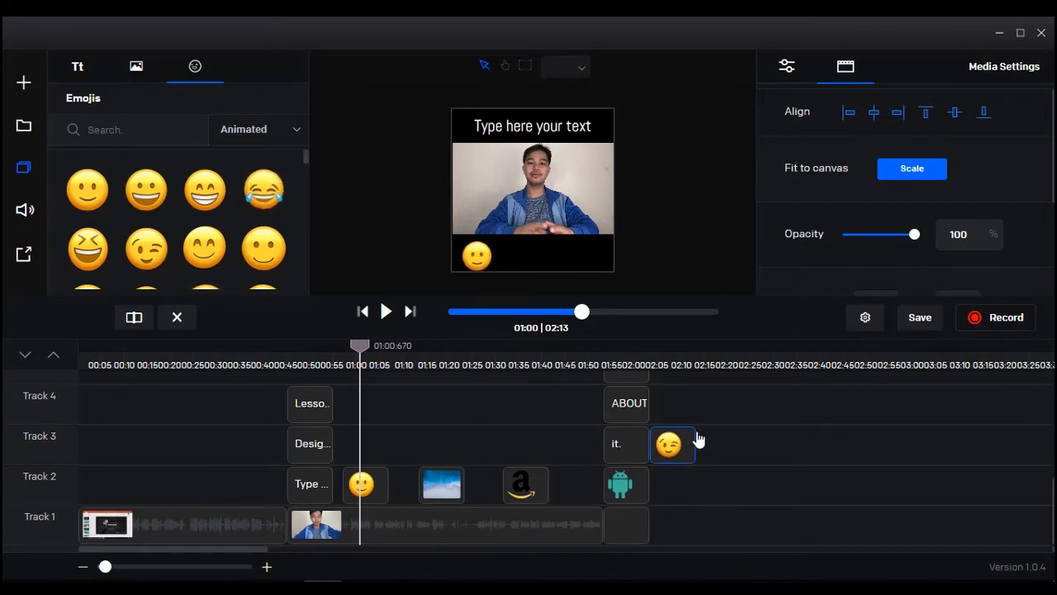
drag(673, 446, 363, 442)
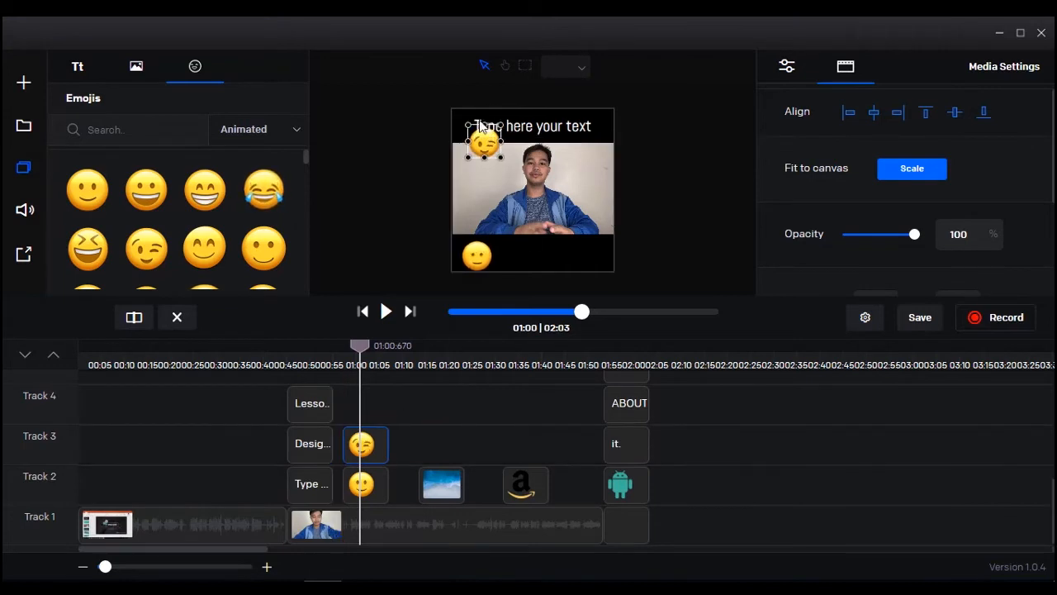
drag(507, 206, 536, 254)
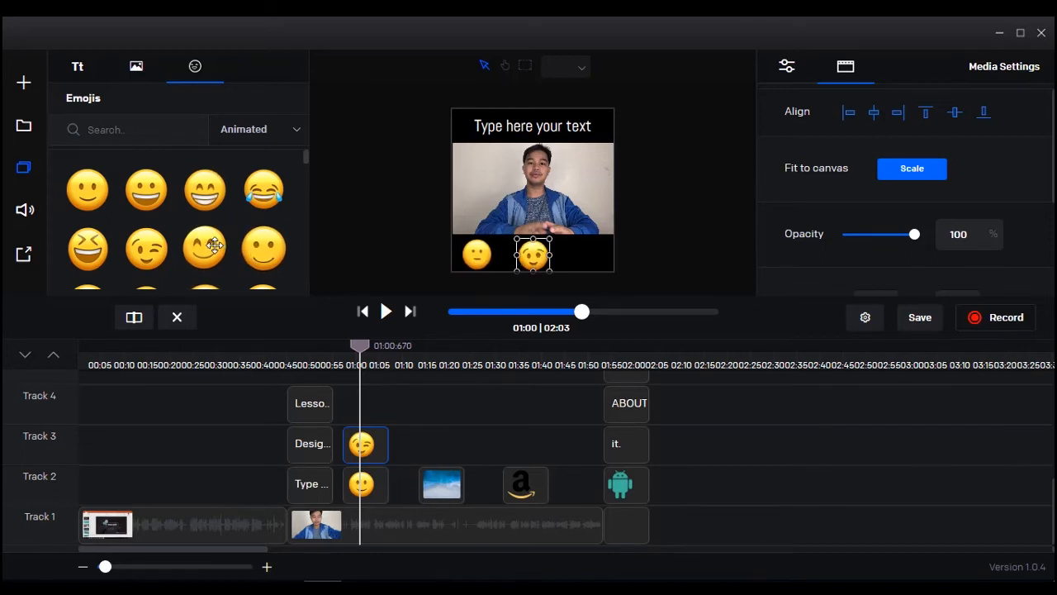
- Add the animated blushing smile emoji to Track 4 above the winking one and place it at the right of the lower black band
drag(266, 252, 366, 408)
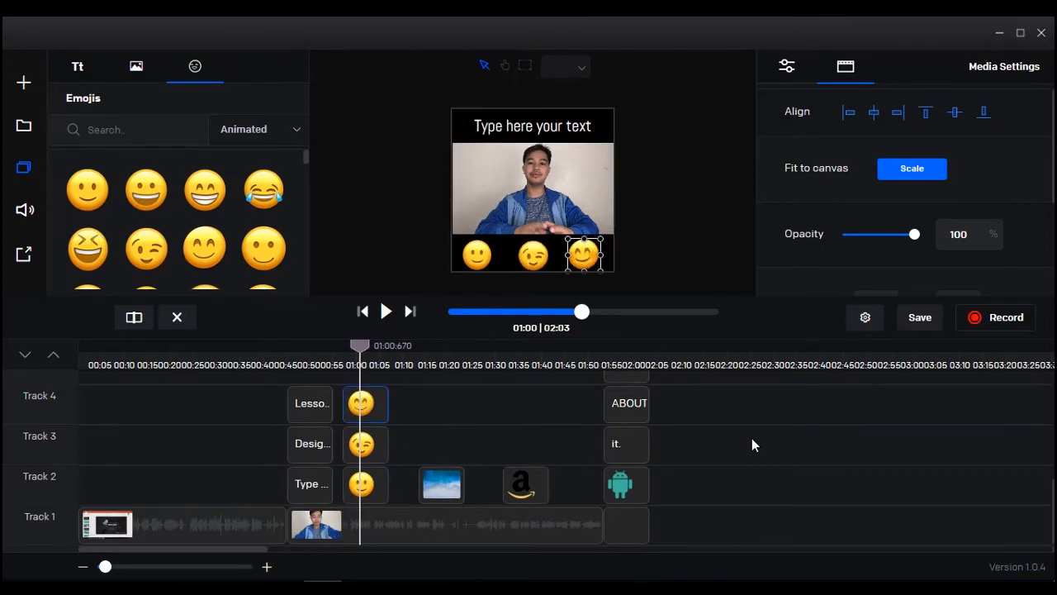
click(527, 290)
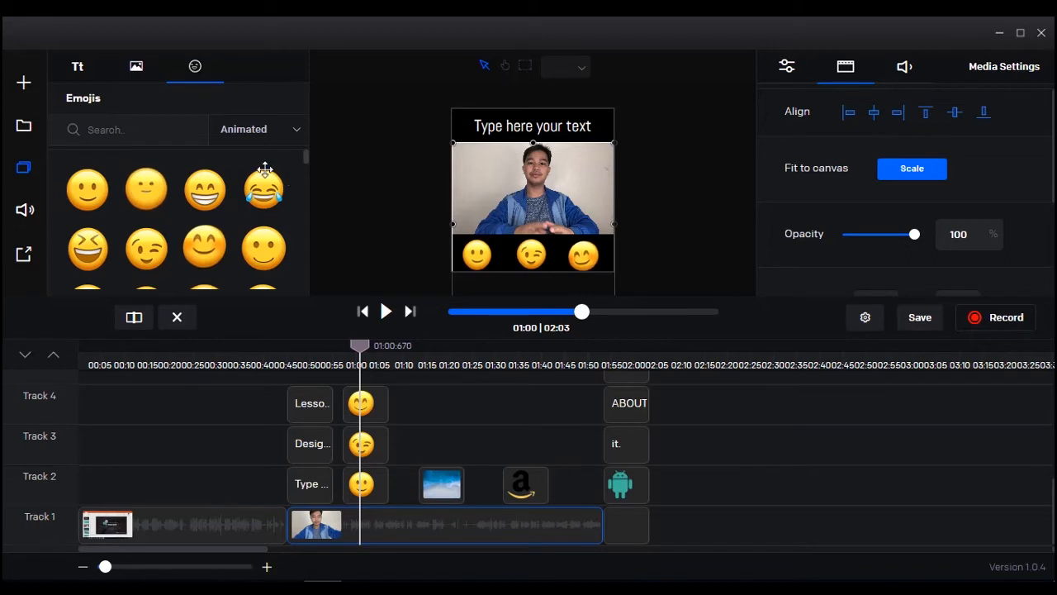
- Browse the Pop tracks in the music library, preview Intensive Day and look through the available music categories
scroll(786, 471, up, 3)
scroll(784, 468, down, 3)
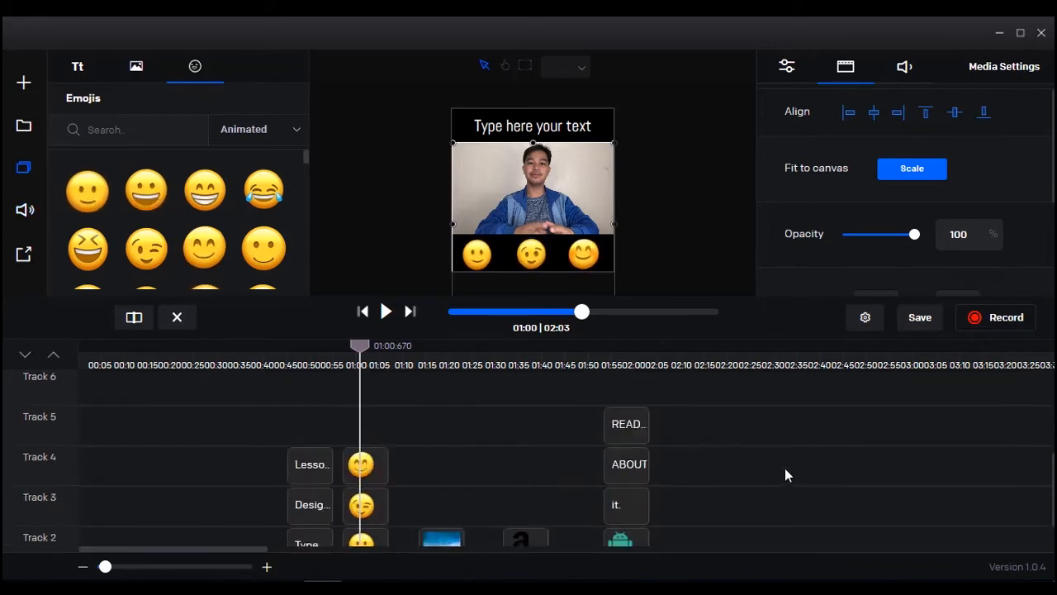
click(25, 211)
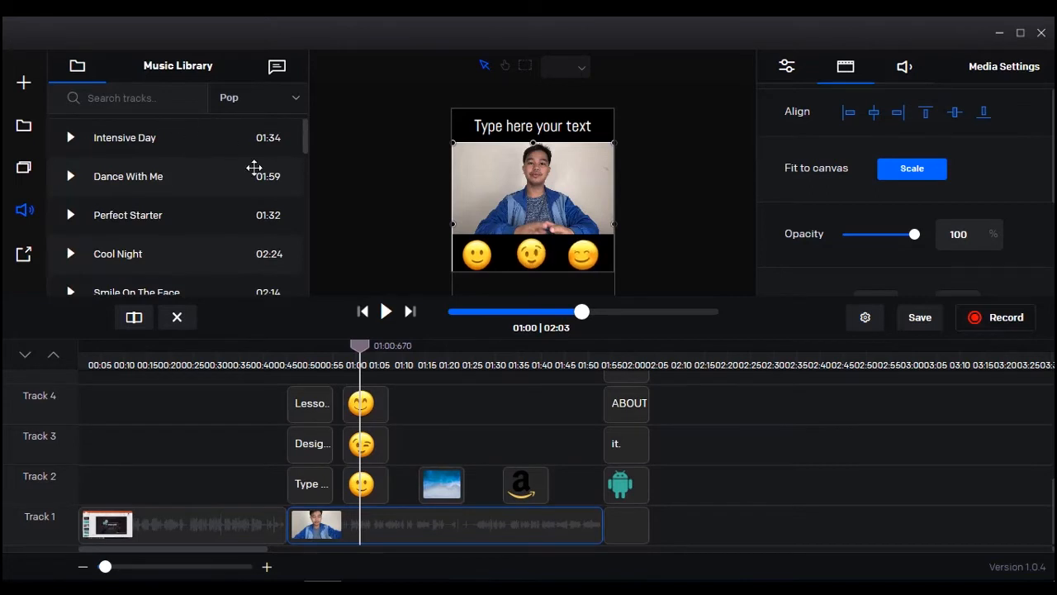
scroll(237, 151, down, 20)
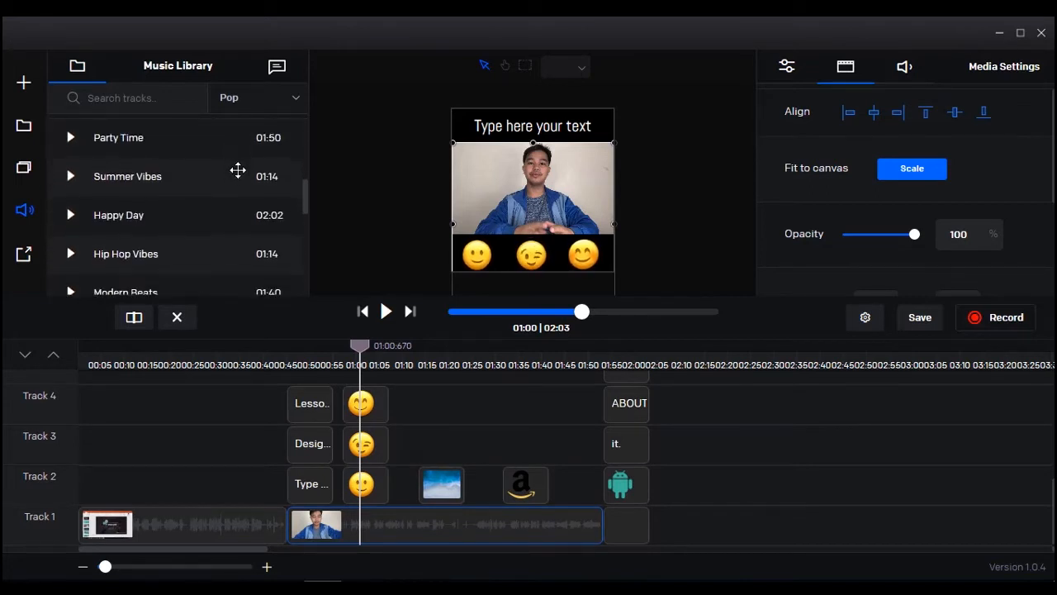
scroll(238, 187, up, 20)
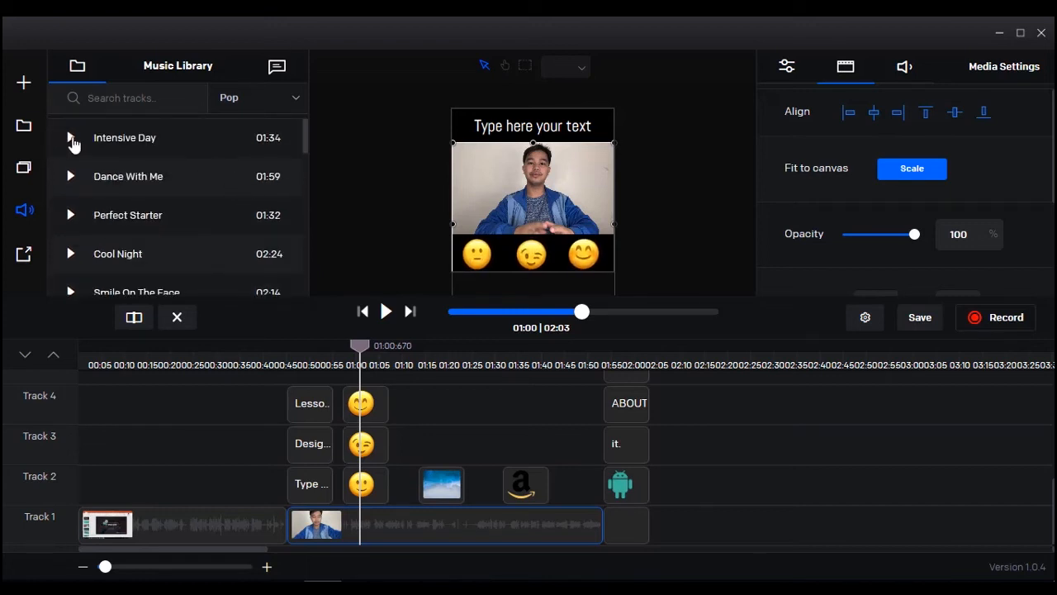
click(71, 139)
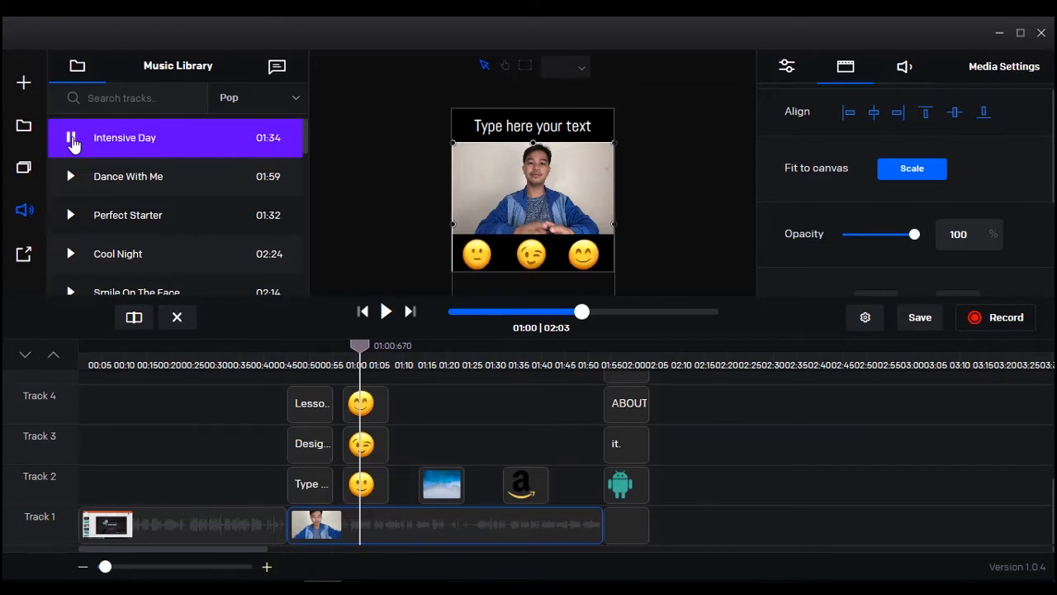
click(71, 139)
click(285, 102)
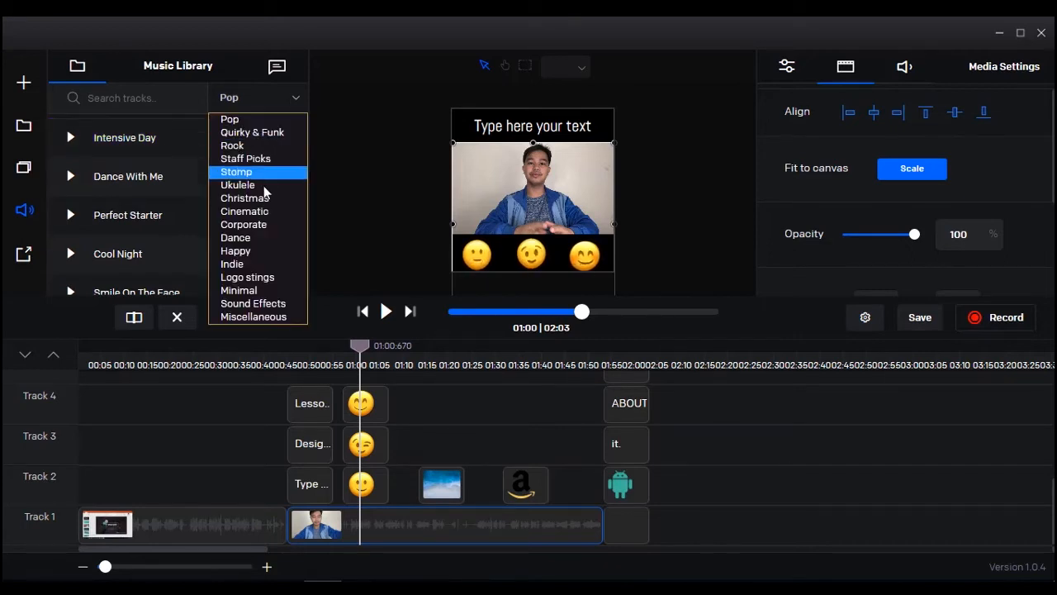
click(772, 456)
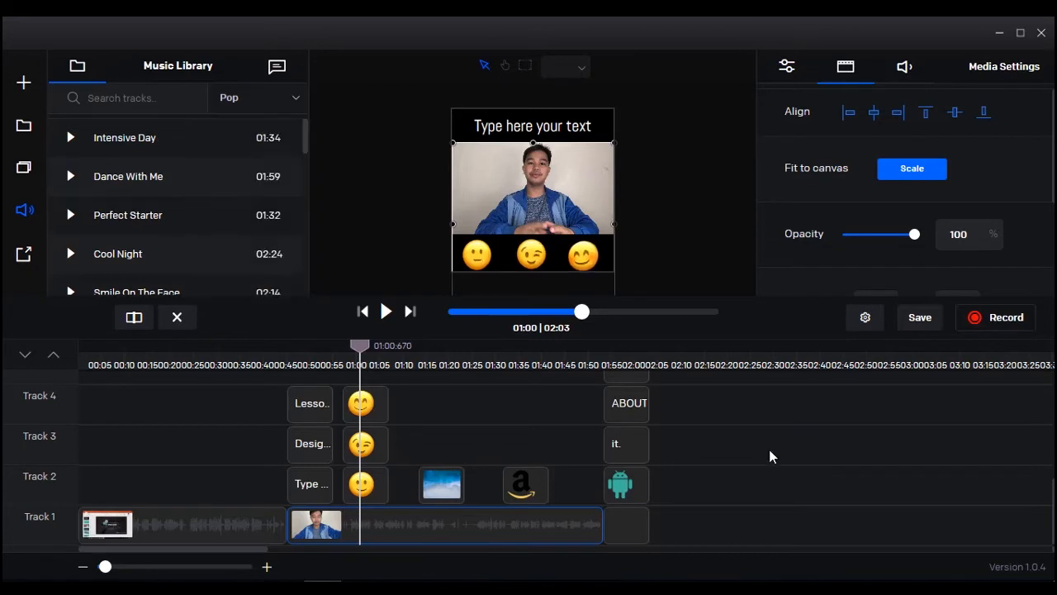
- Add the Intensive Day music track to Track 6 and move it to the very start of the timeline
scroll(772, 456, up, 3)
scroll(772, 457, down, 2)
drag(105, 143, 116, 403)
drag(523, 410, 234, 408)
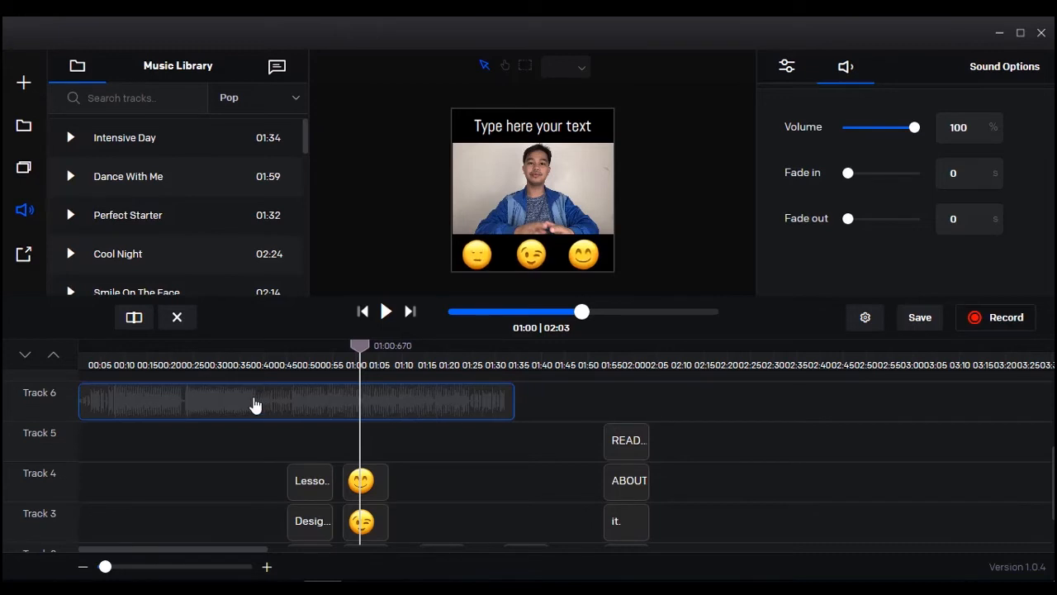
scroll(372, 529, down, 2)
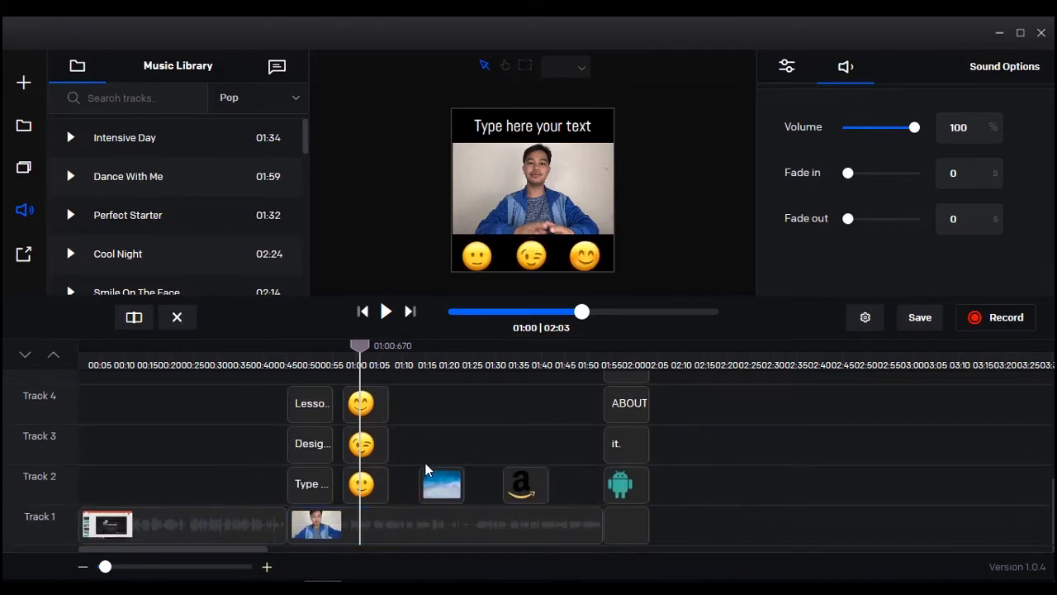
scroll(466, 463, up, 2)
scroll(448, 450, down, 2)
scroll(481, 427, up, 4)
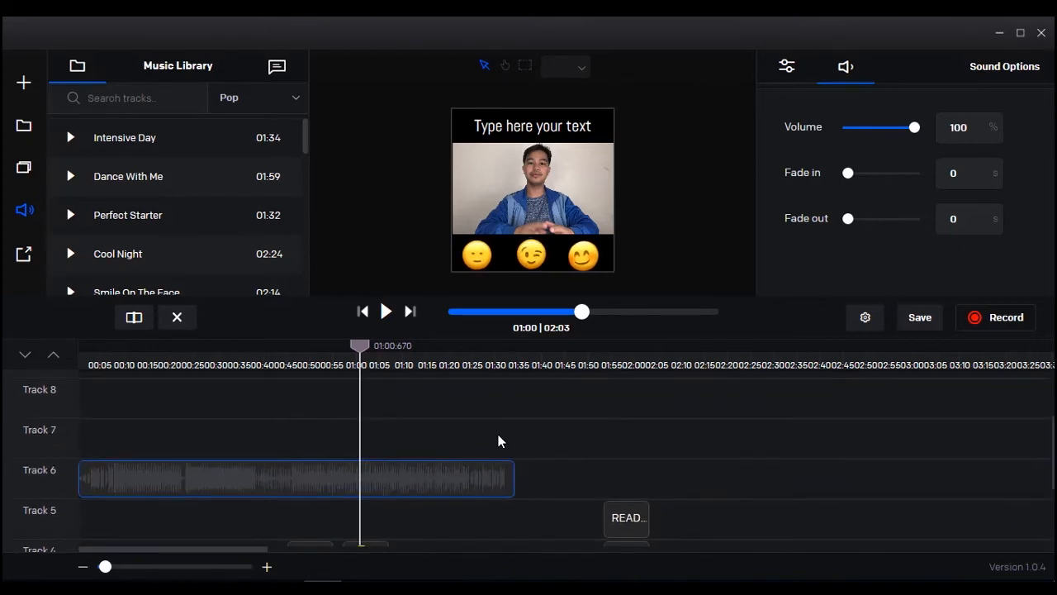
- Lower the volume of the music clip on Track 6 to 8.14% and play the project briefly to check the mix
drag(915, 131, 855, 135)
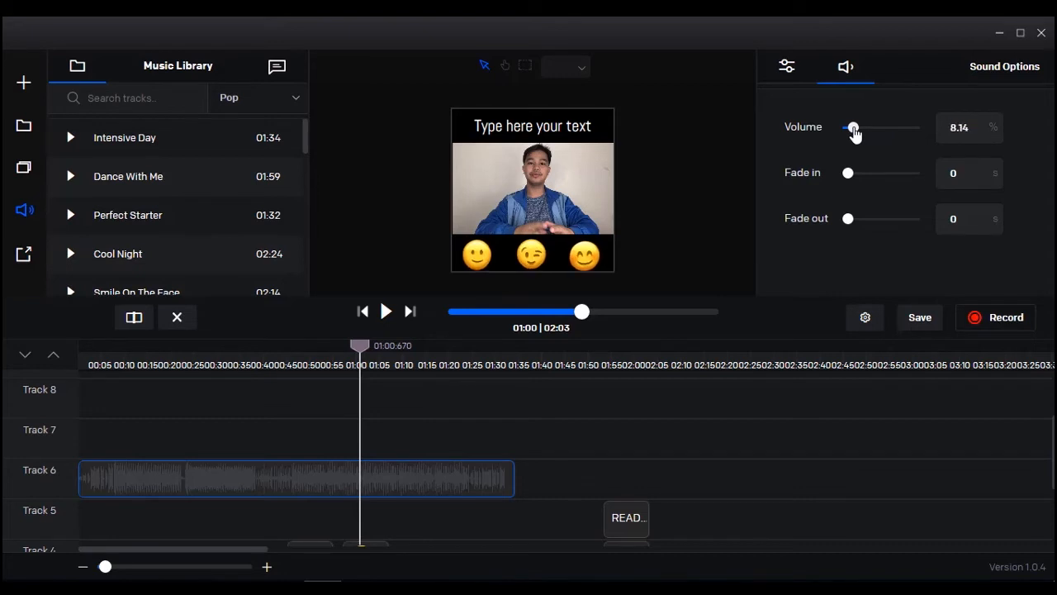
click(386, 312)
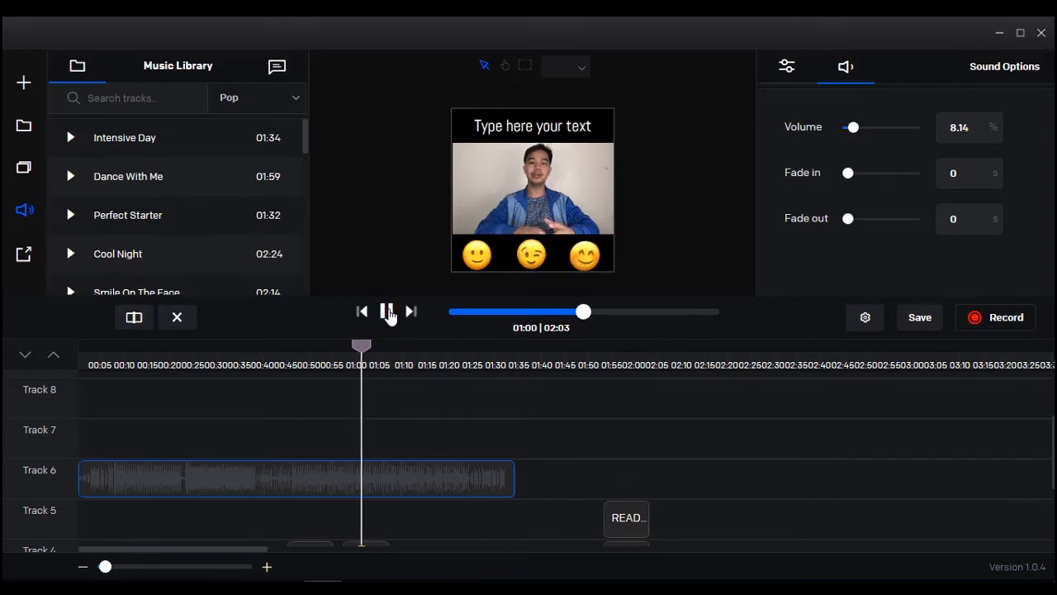
click(387, 312)
scroll(600, 427, down, 2)
scroll(534, 424, up, 2)
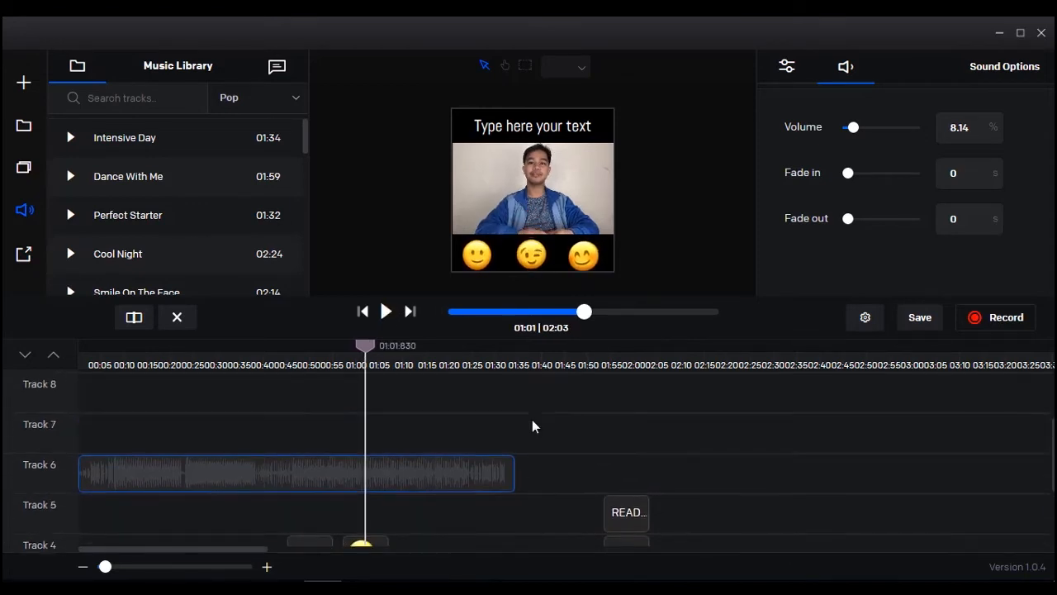
- Set the music clip's volume to 16.28% and replay the project from about the one-minute mark
drag(850, 129, 858, 130)
drag(364, 347, 360, 349)
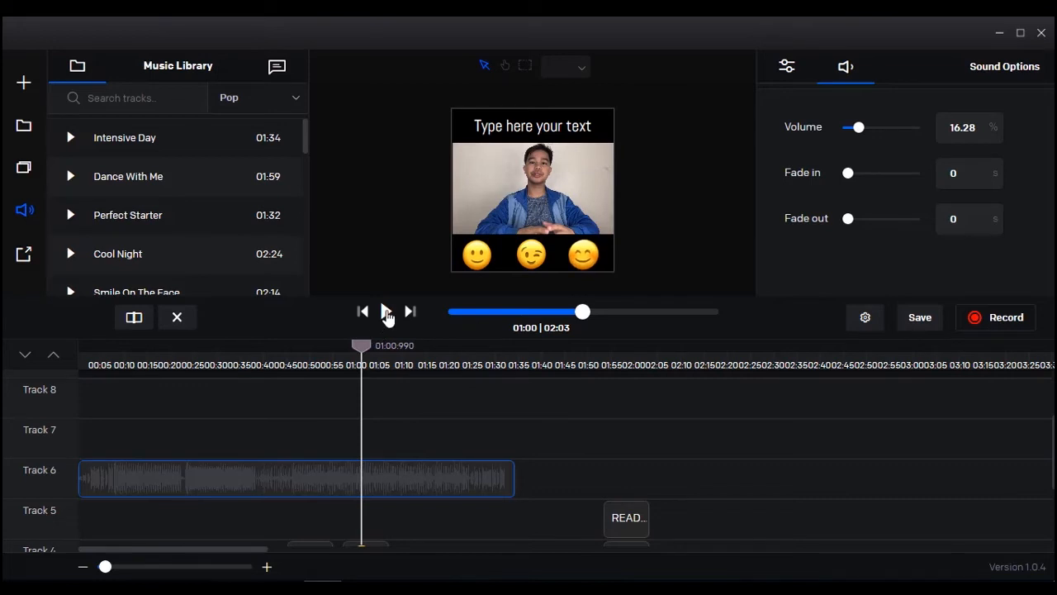
click(387, 314)
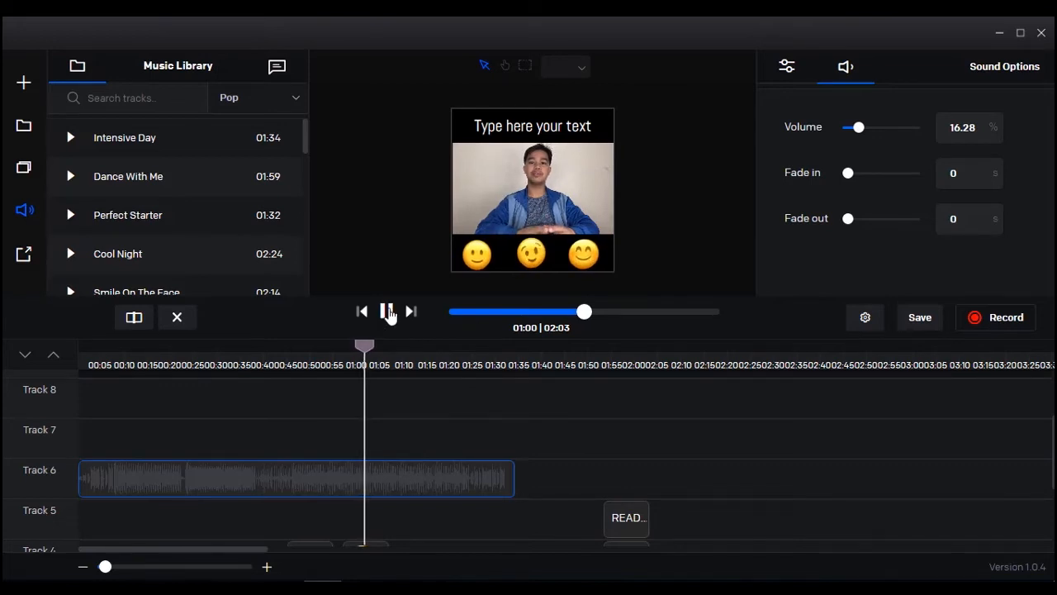
click(387, 312)
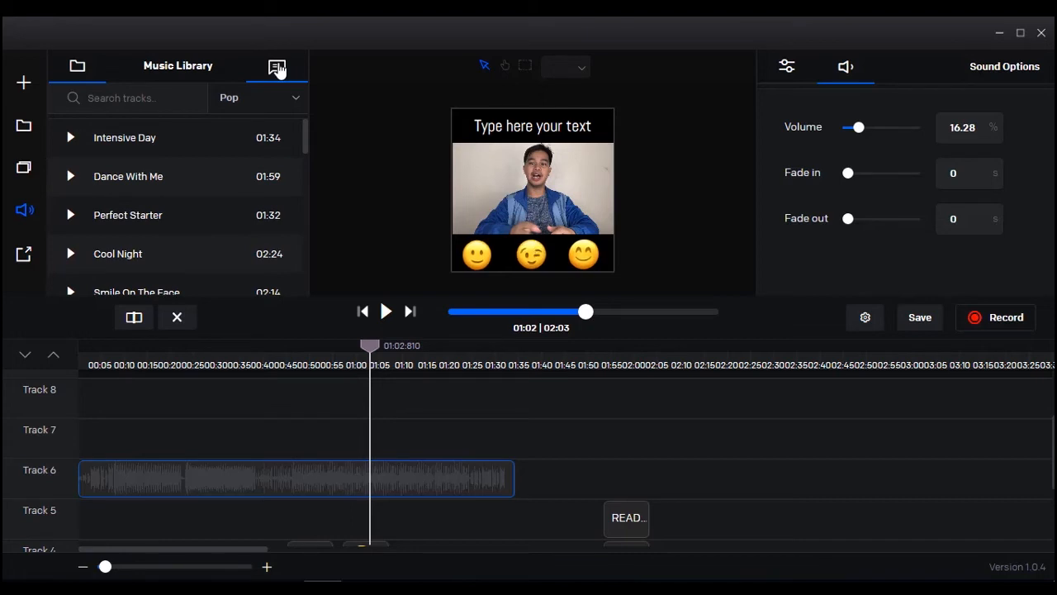
- Open the text-to-speech tool and examine its voice choices, script box, speed and pitch settings, and generate option
click(277, 70)
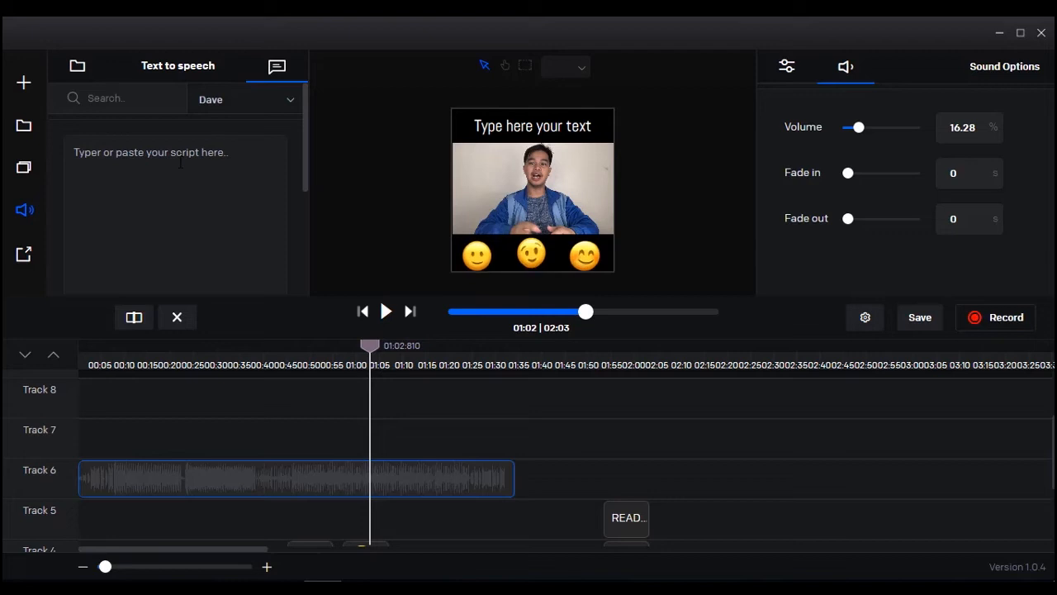
click(248, 100)
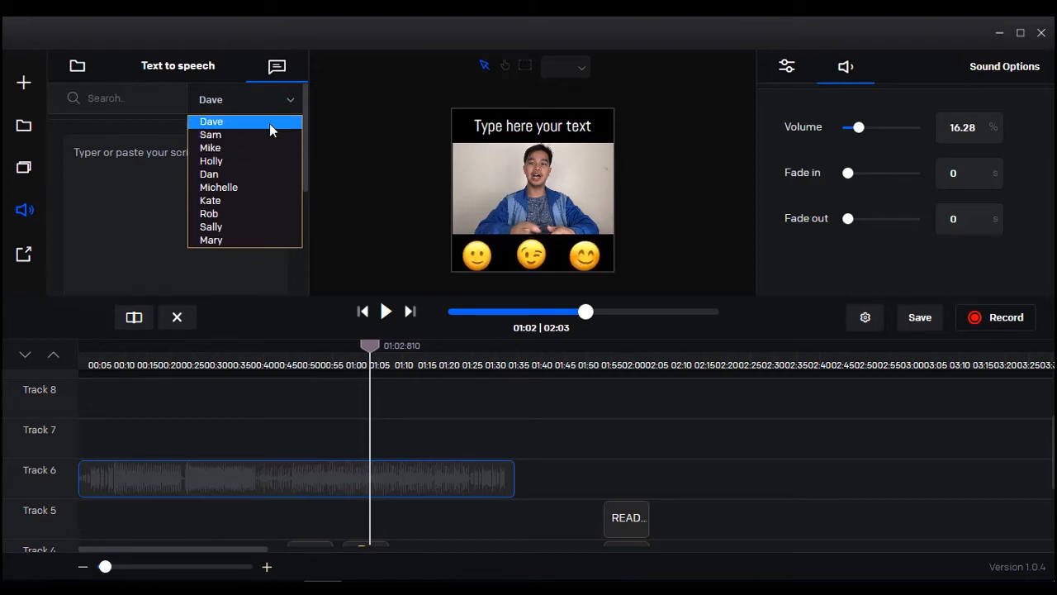
click(181, 170)
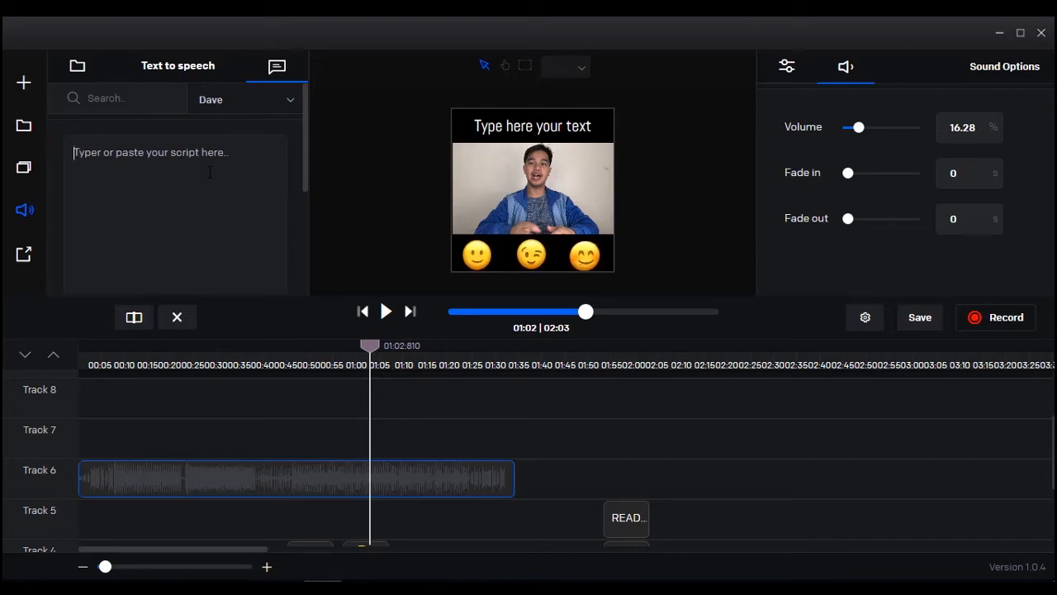
scroll(180, 174, down, 3)
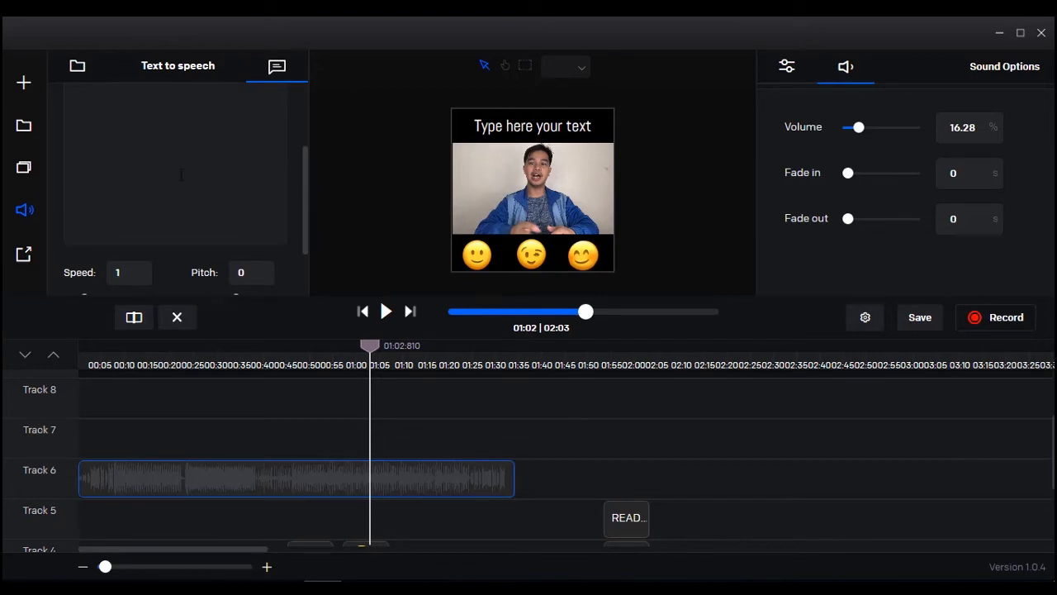
scroll(183, 175, up, 3)
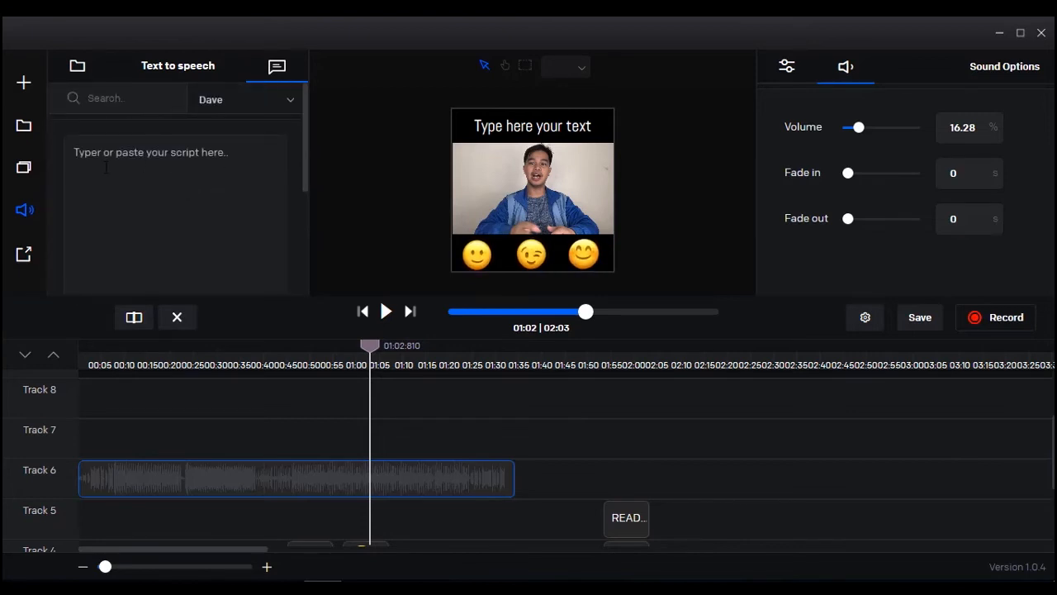
scroll(106, 168, down, 3)
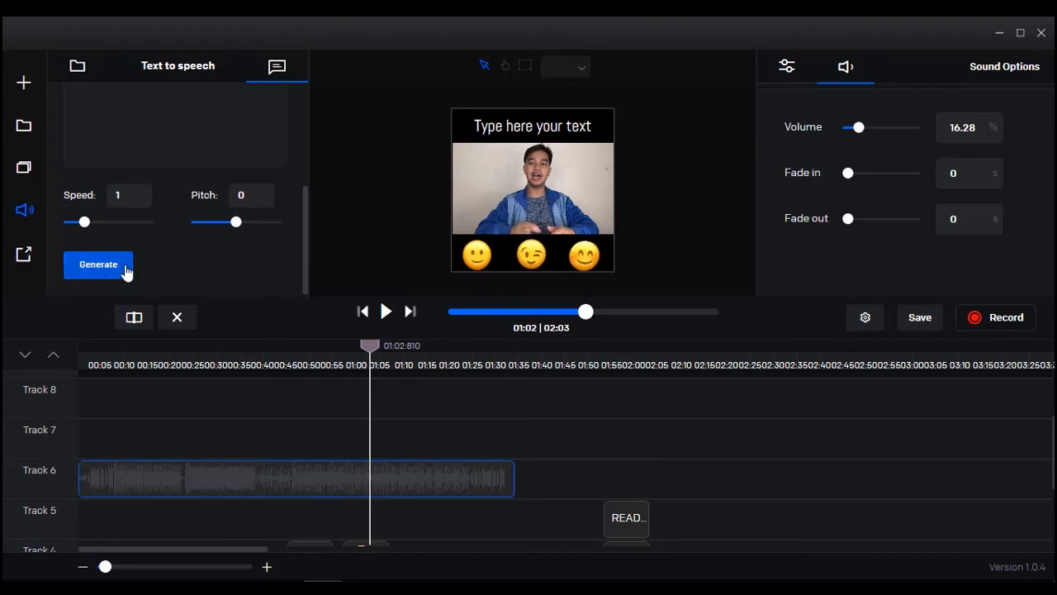
scroll(277, 141, up, 3)
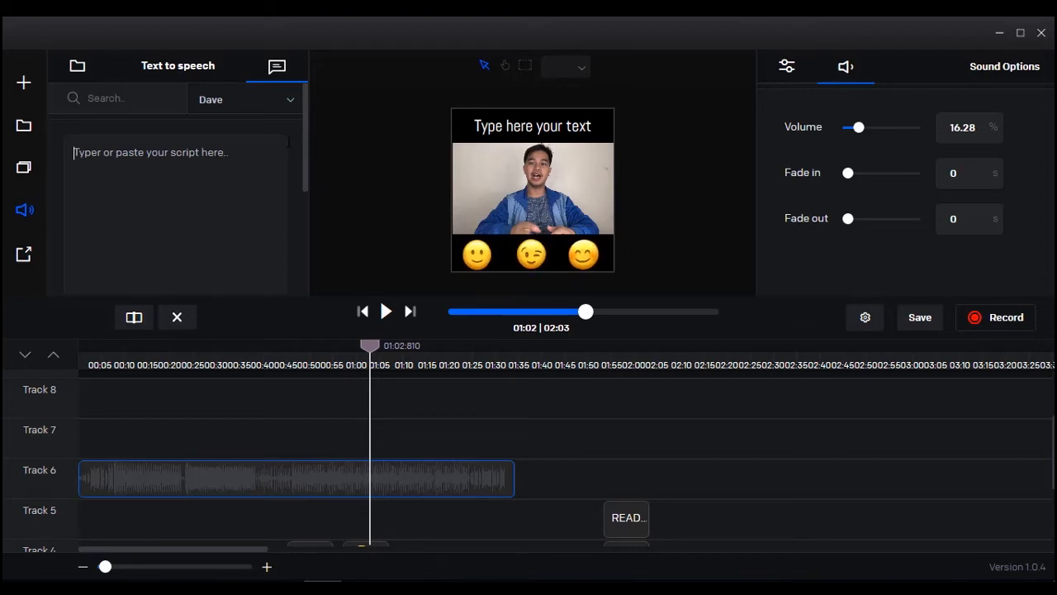
scroll(288, 143, down, 3)
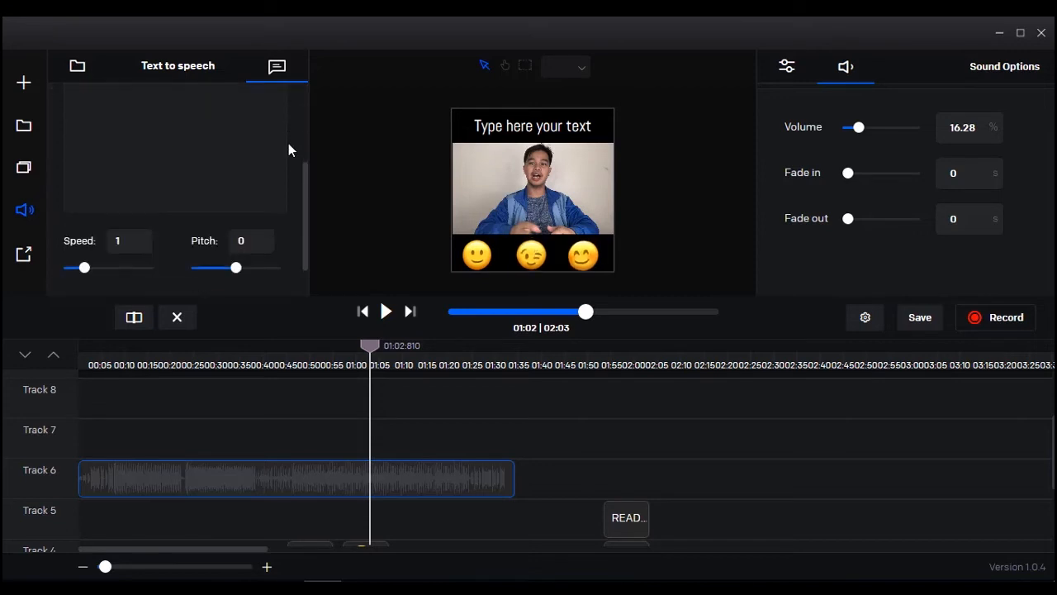
scroll(288, 143, up, 3)
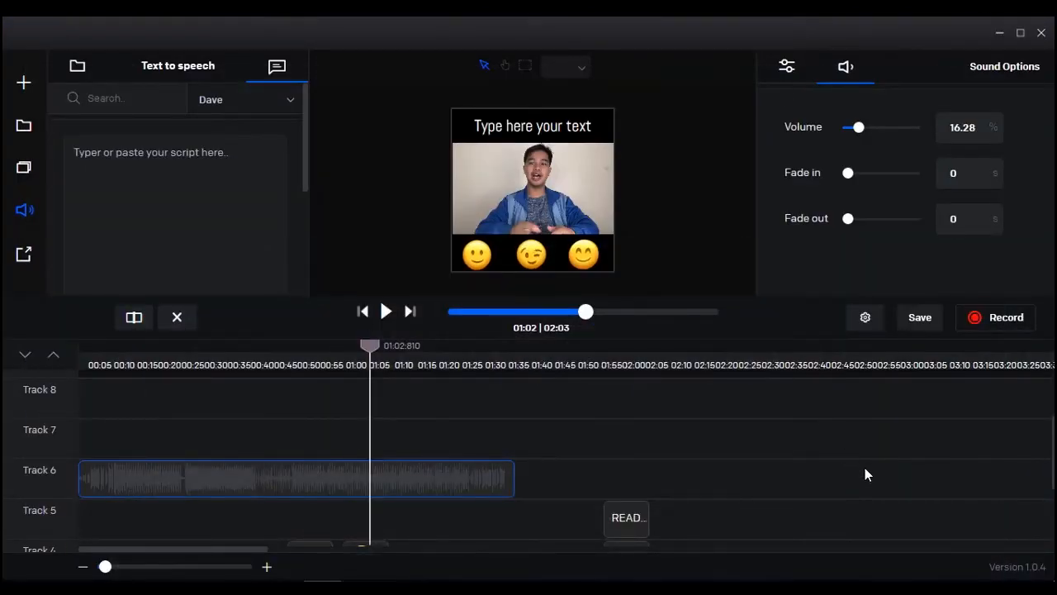
- Browse the stock footage from the project's media folder and import the clip of a sunrise above a sea of clouds
scroll(299, 207, down, 3)
scroll(281, 201, up, 3)
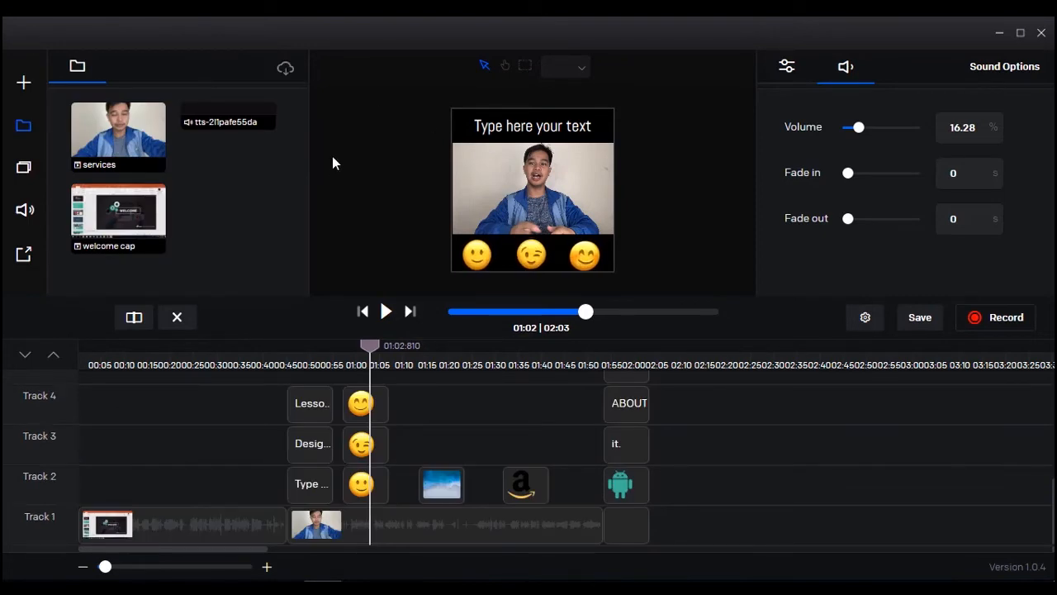
click(285, 73)
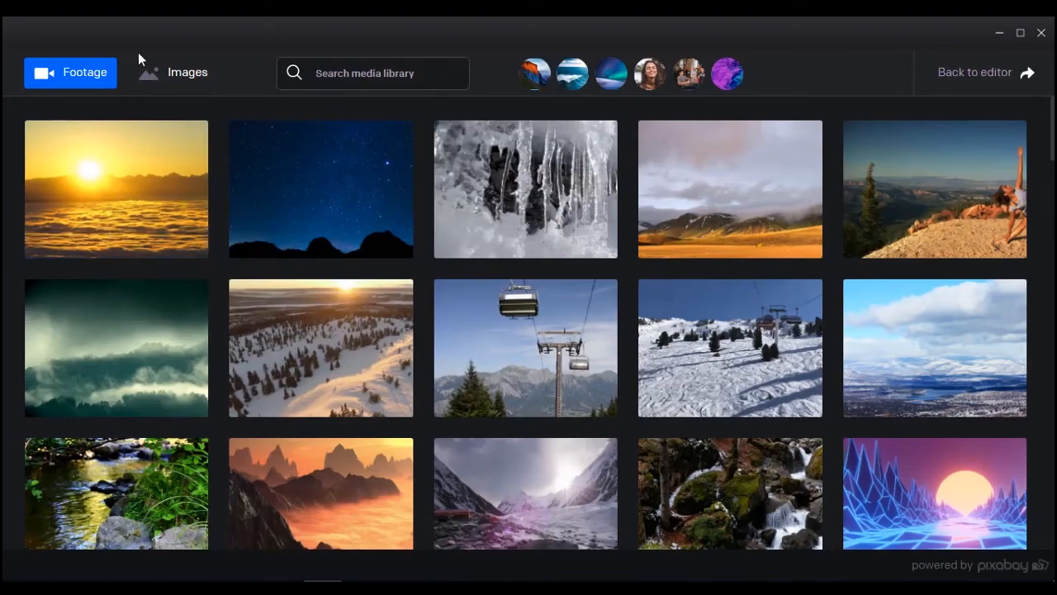
scroll(556, 248, down, 10)
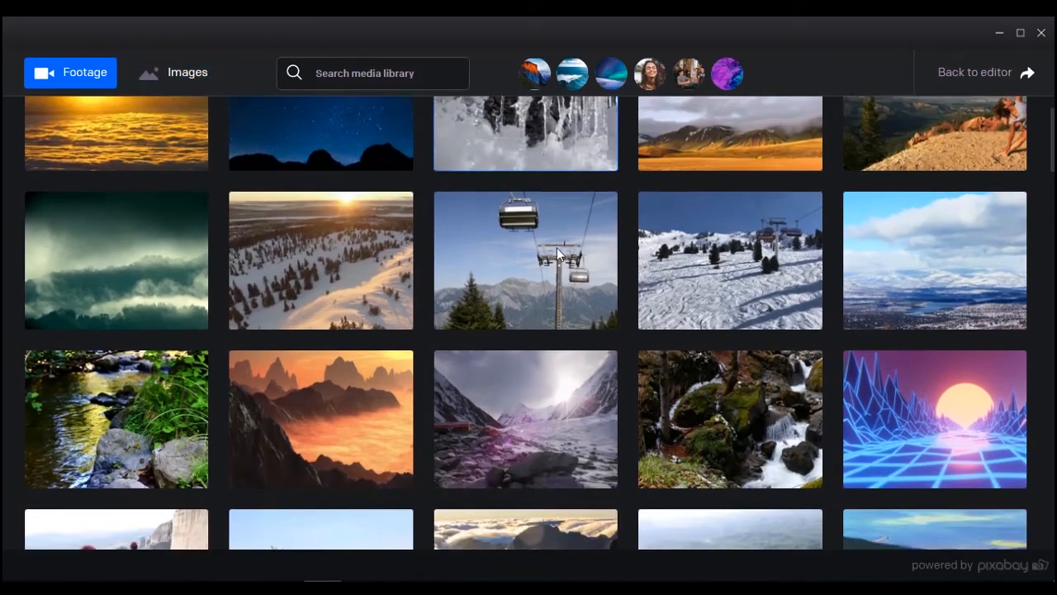
scroll(554, 245, down, 5)
scroll(552, 245, down, 10)
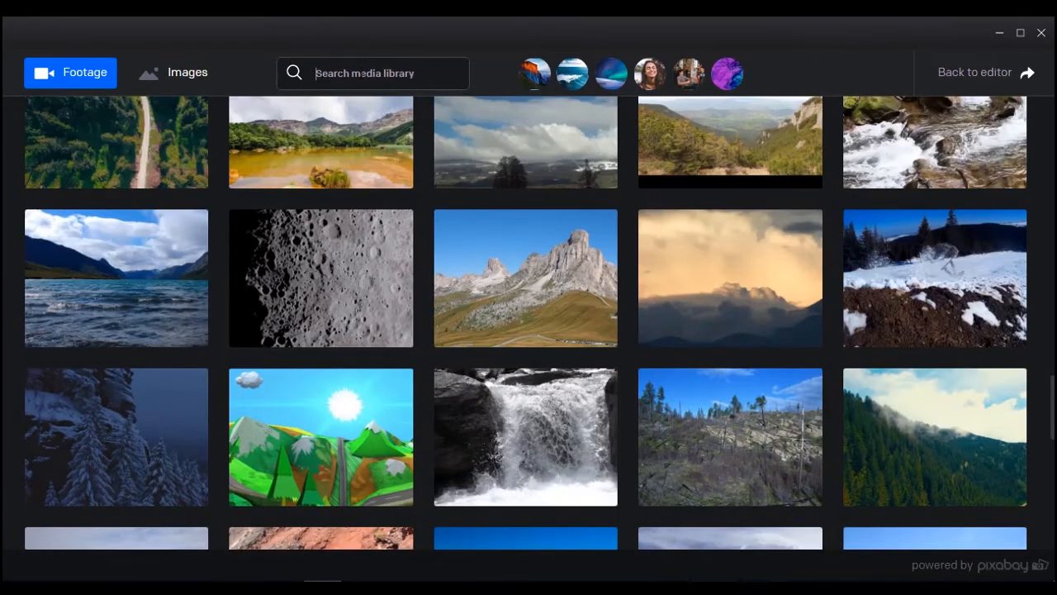
scroll(996, 330, up, 3)
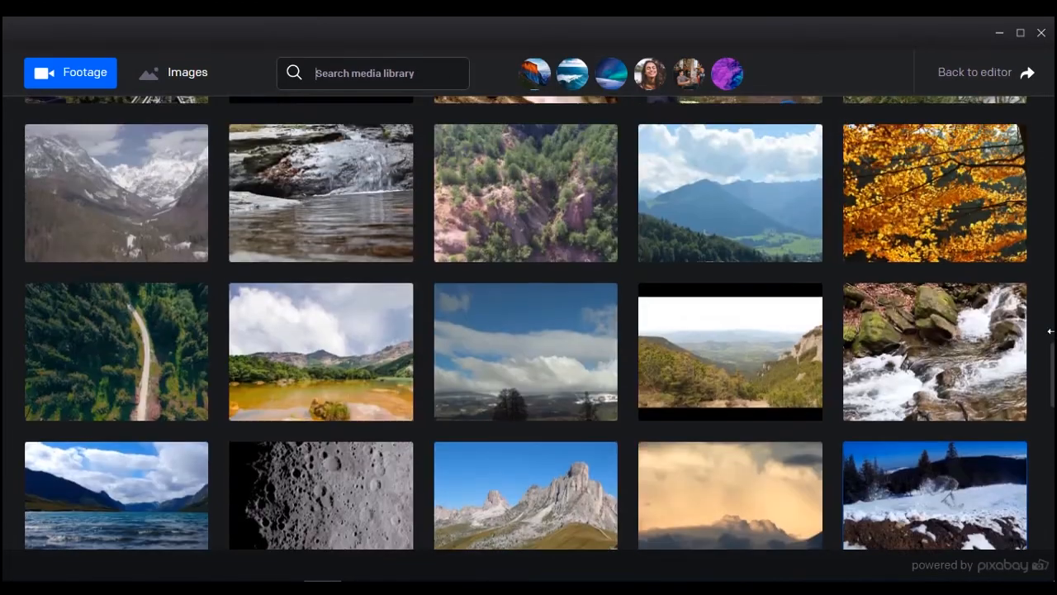
drag(1052, 372, 1042, 109)
mouse_move(46, 131)
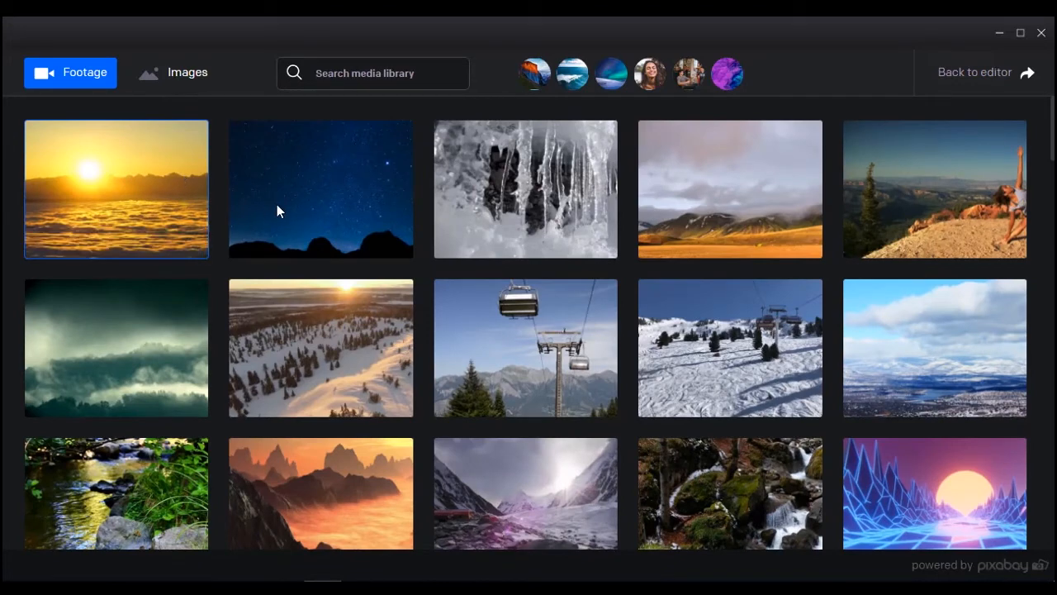
- Import the stock image of snowy mountains with a stone path and pink heather, and return to the editor's media folder
click(188, 76)
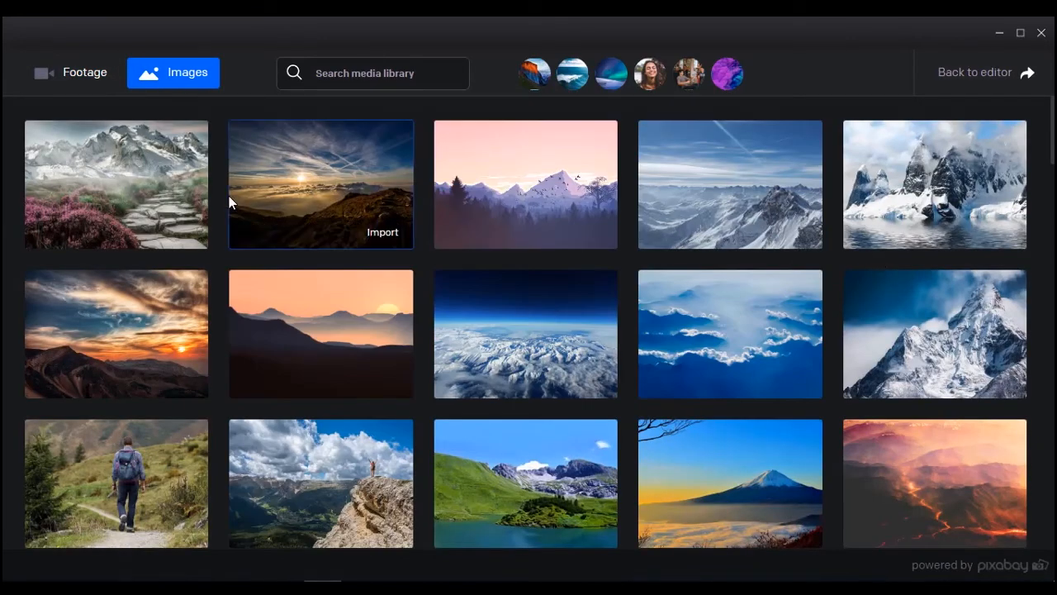
mouse_move(171, 242)
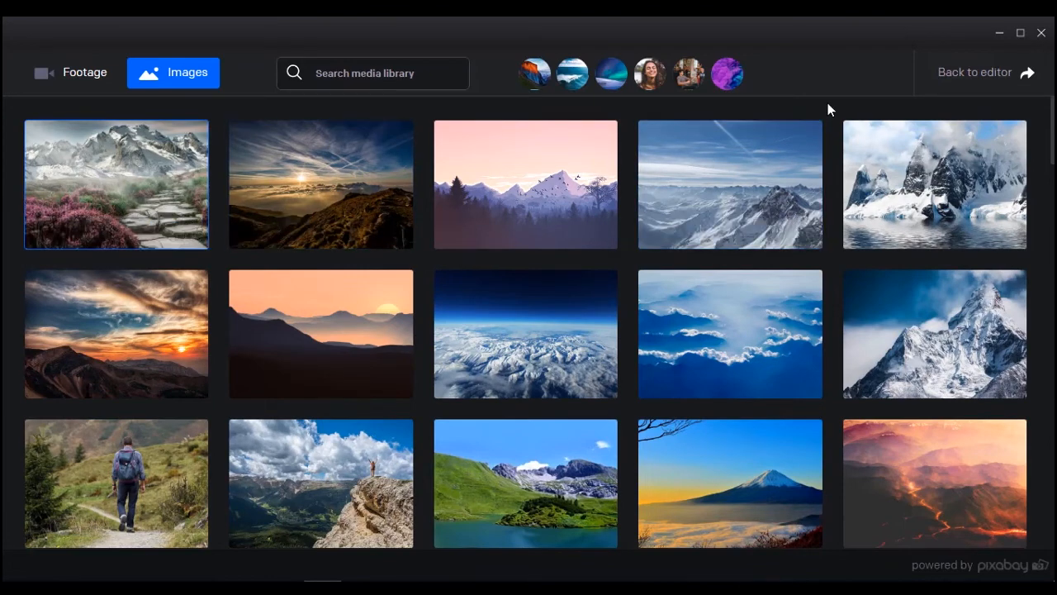
click(981, 77)
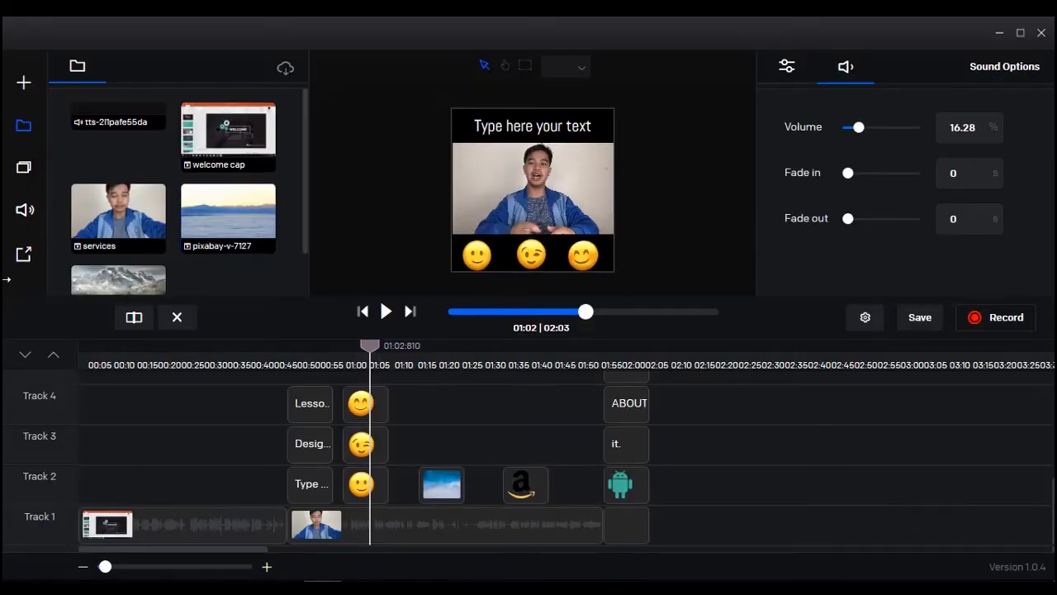
scroll(222, 245, down, 1)
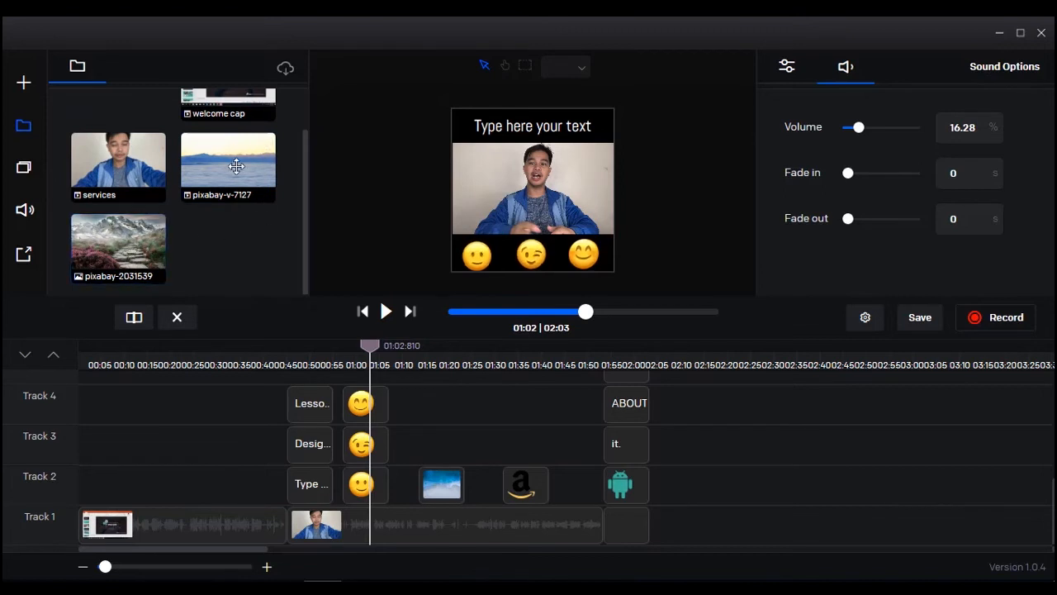
- Add the sunrise sea-of-clouds clip to the end of Track 1 and enlarge it until it fills the square canvas
drag(232, 162, 698, 525)
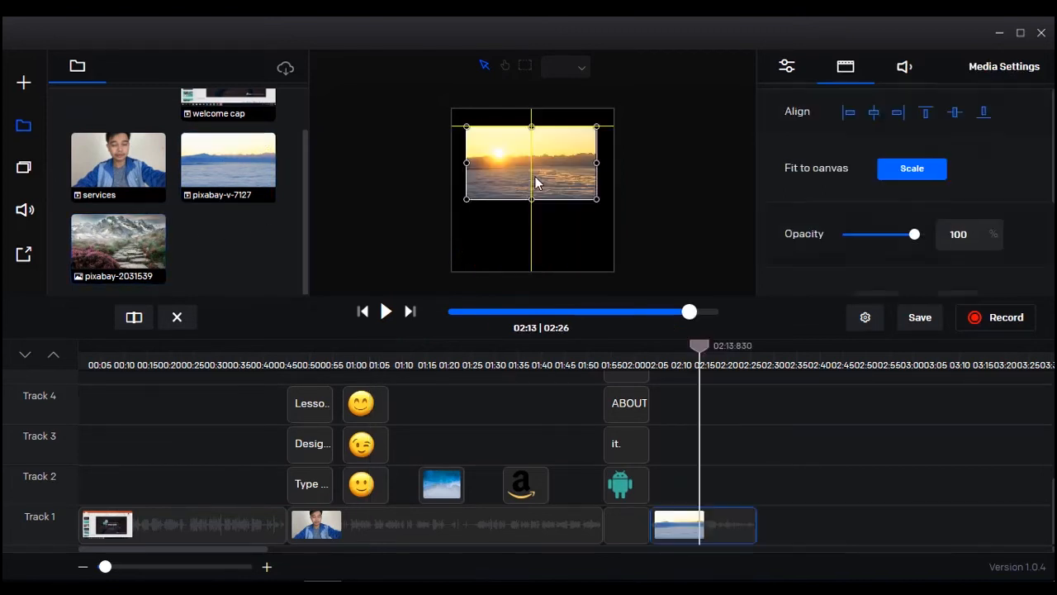
drag(535, 179, 524, 185)
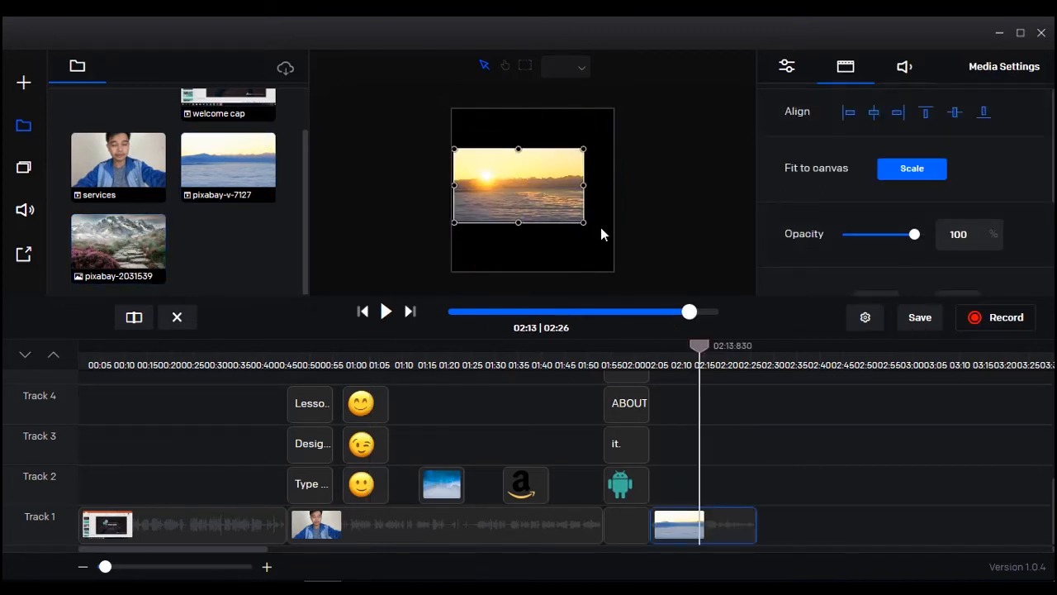
drag(583, 222, 613, 239)
drag(522, 184, 526, 181)
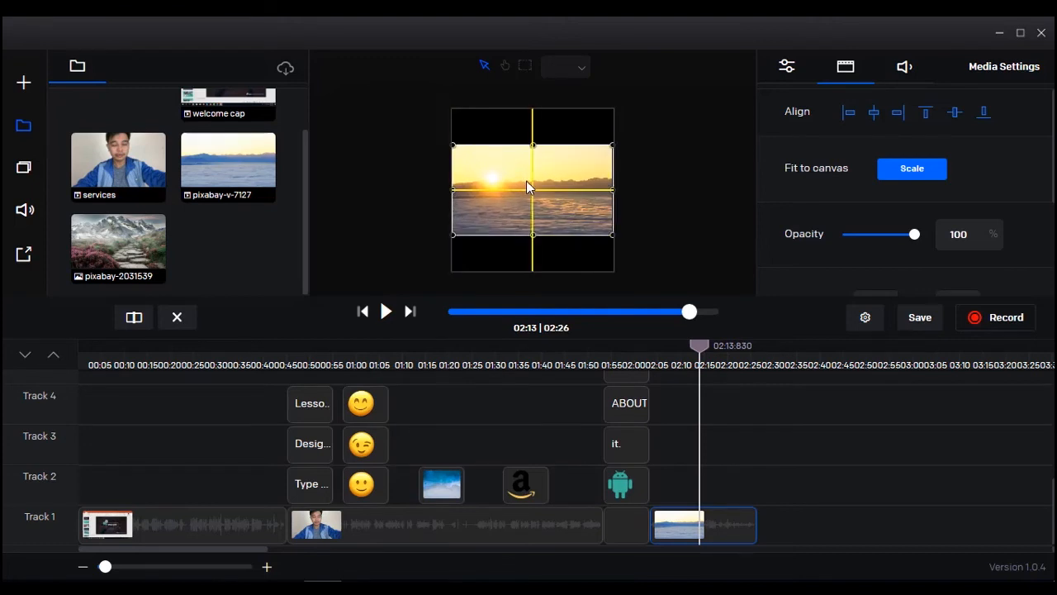
drag(440, 122, 435, 107)
drag(611, 234, 680, 272)
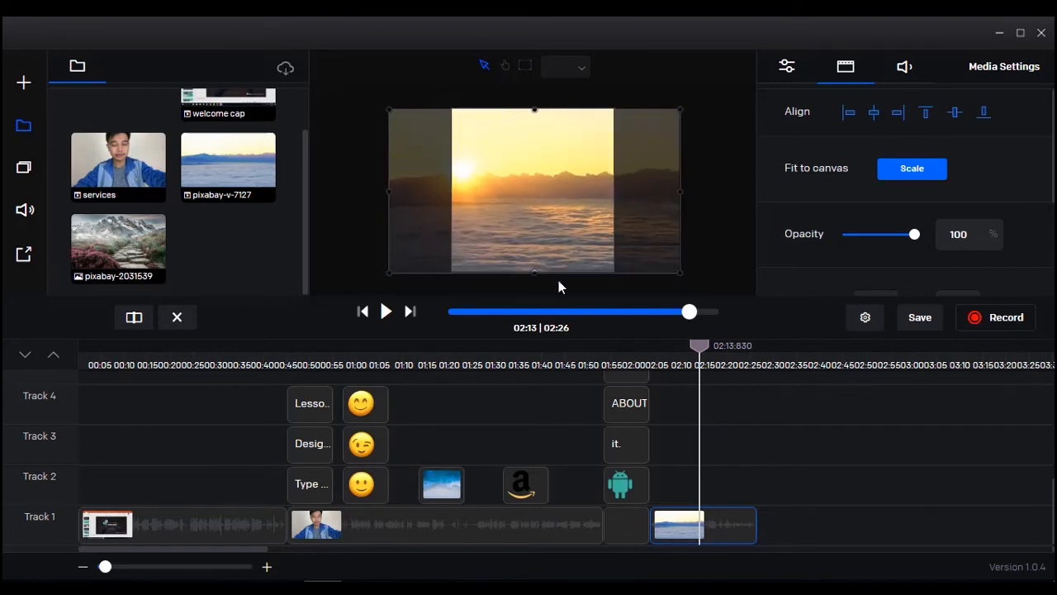
- Add the snowy mountain path image to Track 1 directly after the sunrise clip
click(806, 363)
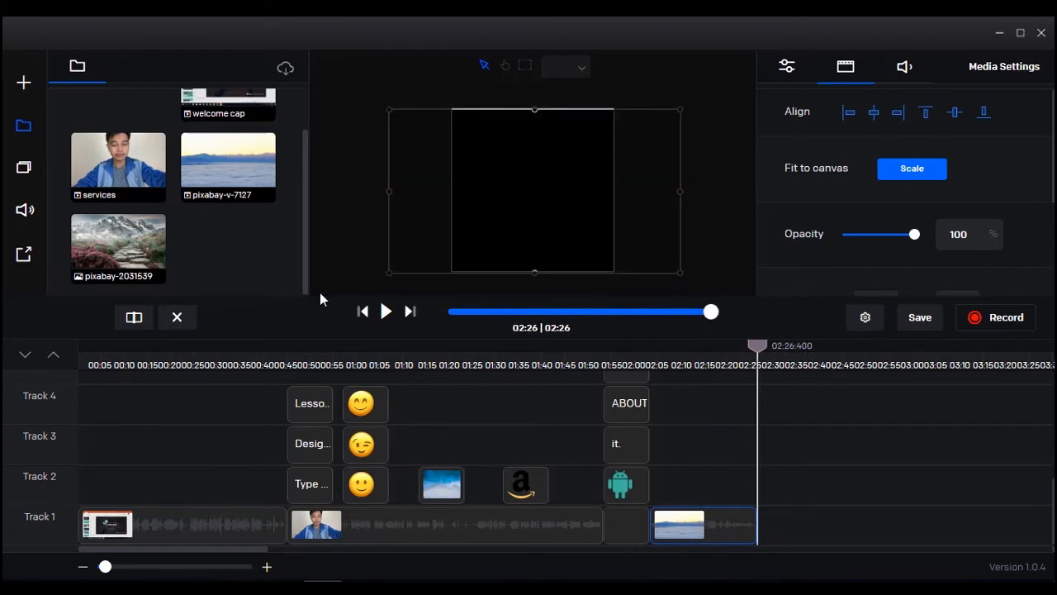
drag(147, 268, 826, 545)
drag(758, 346, 762, 347)
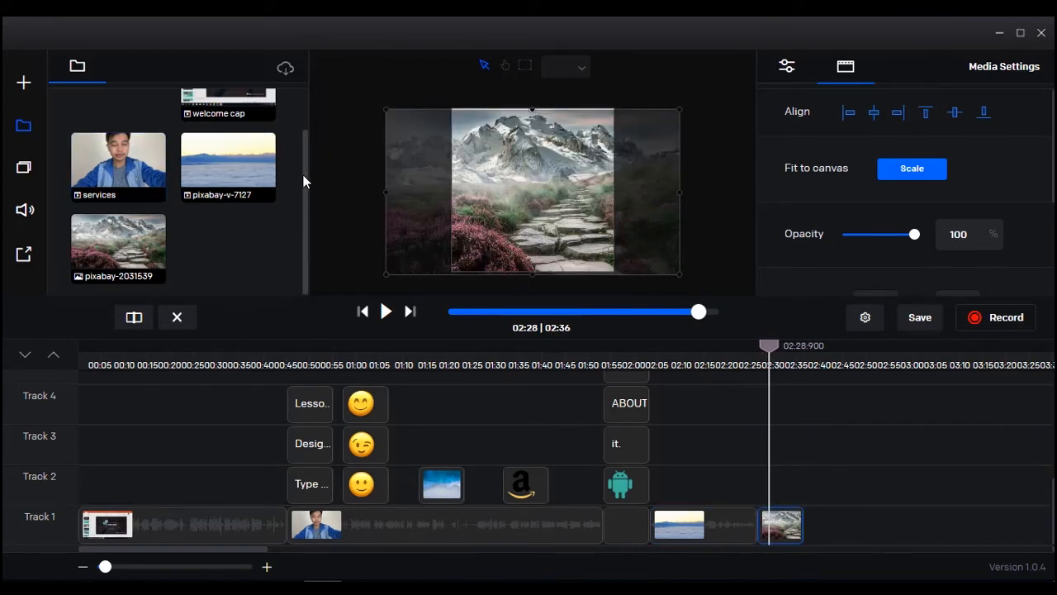
scroll(302, 174, up, 1)
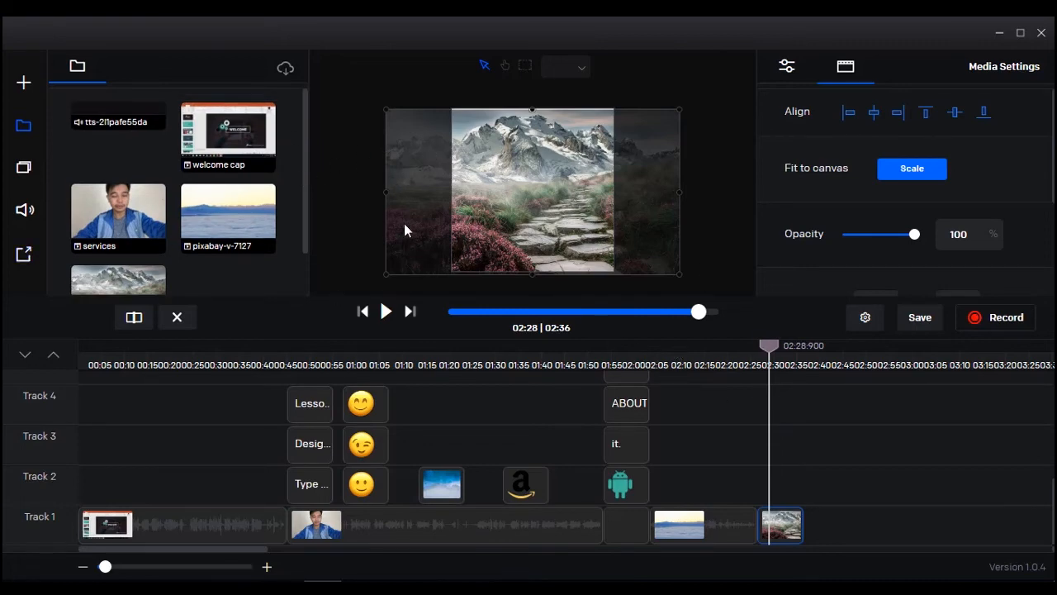
- Set the publish location to an MP4 file named Filename in the Pinoy Internet Marketing folder
click(24, 259)
click(228, 158)
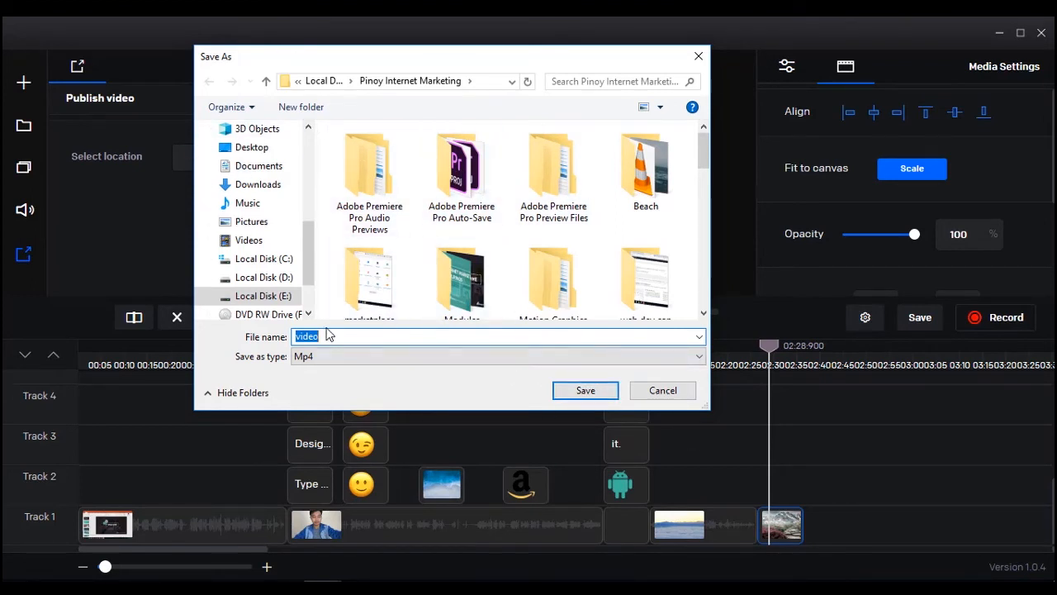
text(Filename)
click(586, 390)
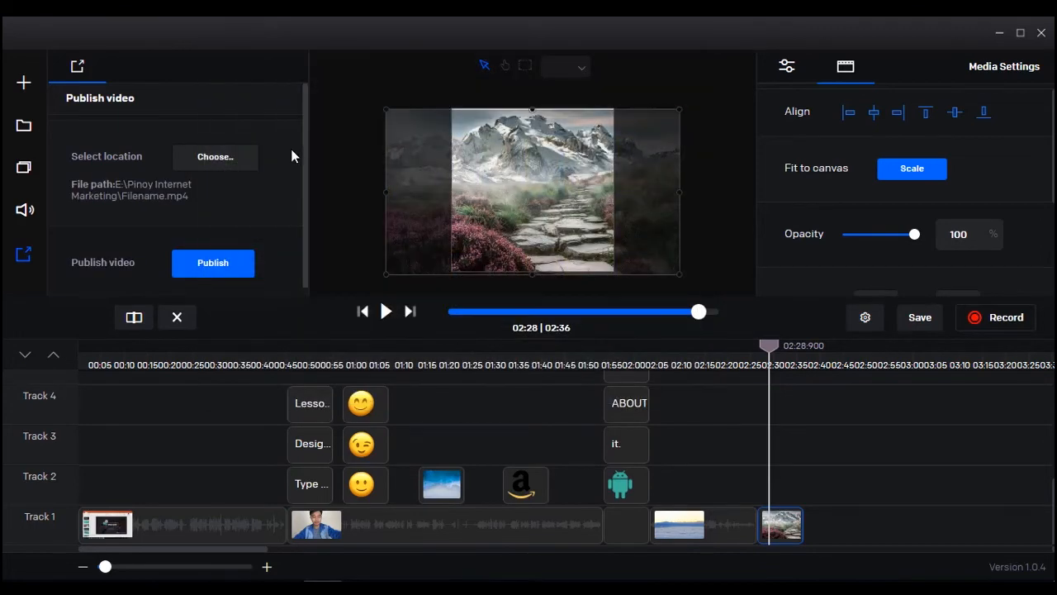
- Look over the video publishing options and the mountain image's alignment, opacity, position and fade settings
scroll(285, 194, down, 1)
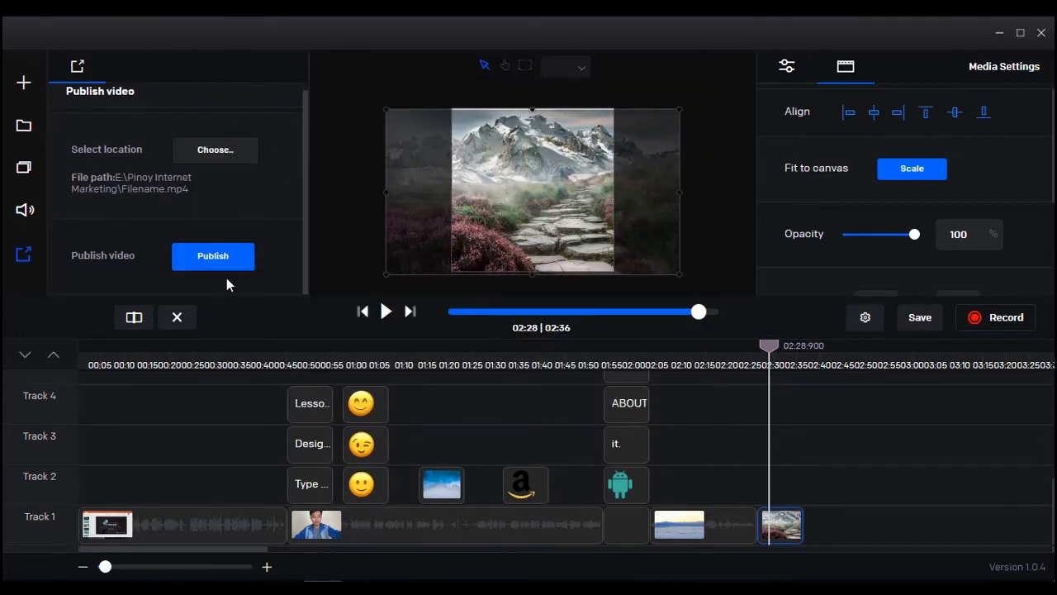
scroll(290, 194, up, 1)
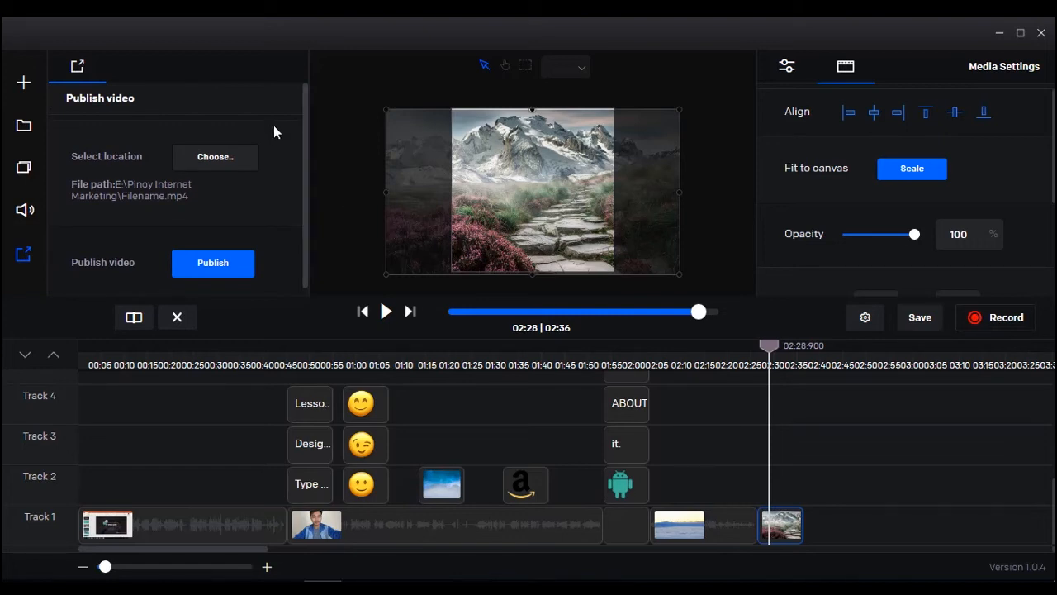
scroll(275, 178, down, 1)
scroll(277, 178, up, 1)
scroll(277, 184, down, 1)
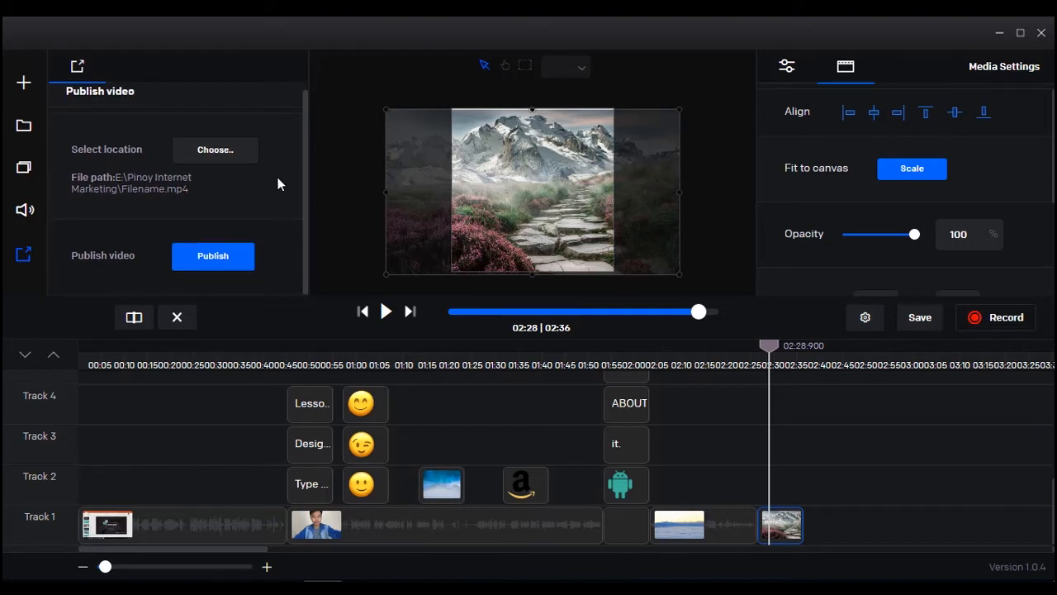
scroll(277, 184, up, 1)
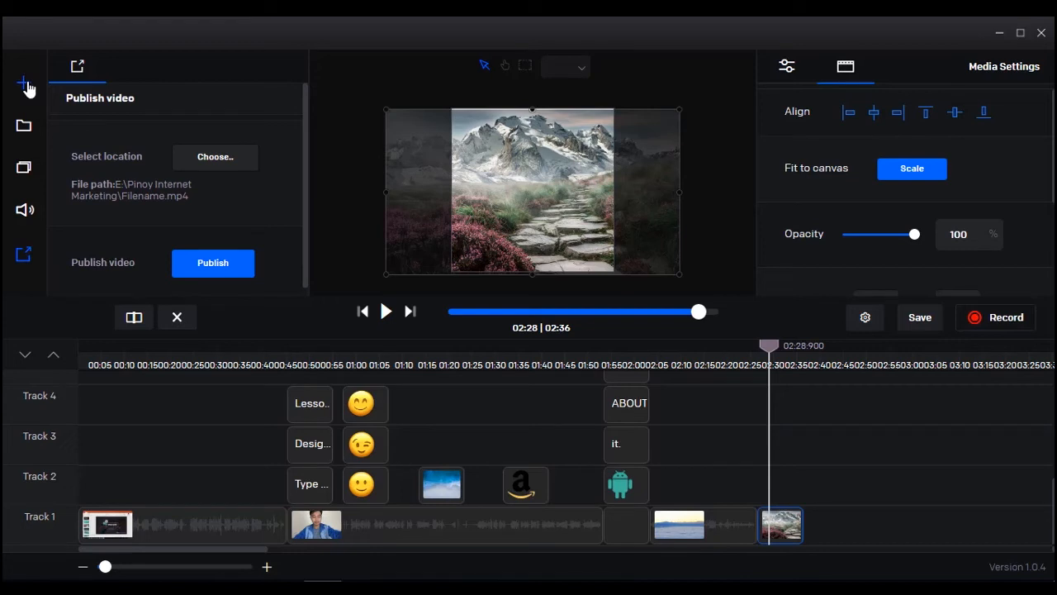
click(24, 126)
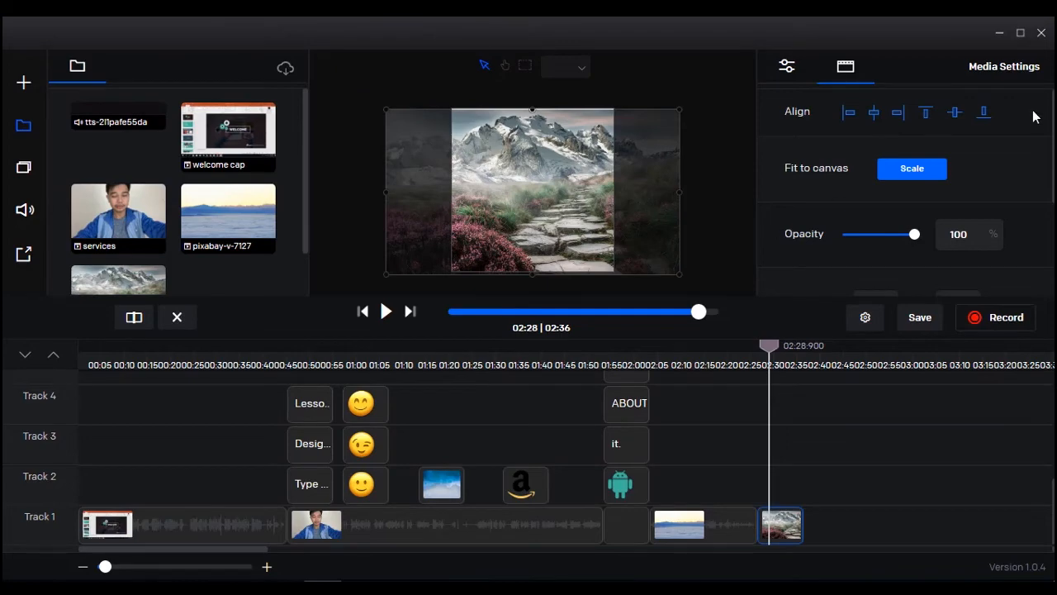
scroll(1039, 160, down, 3)
scroll(1038, 160, up, 3)
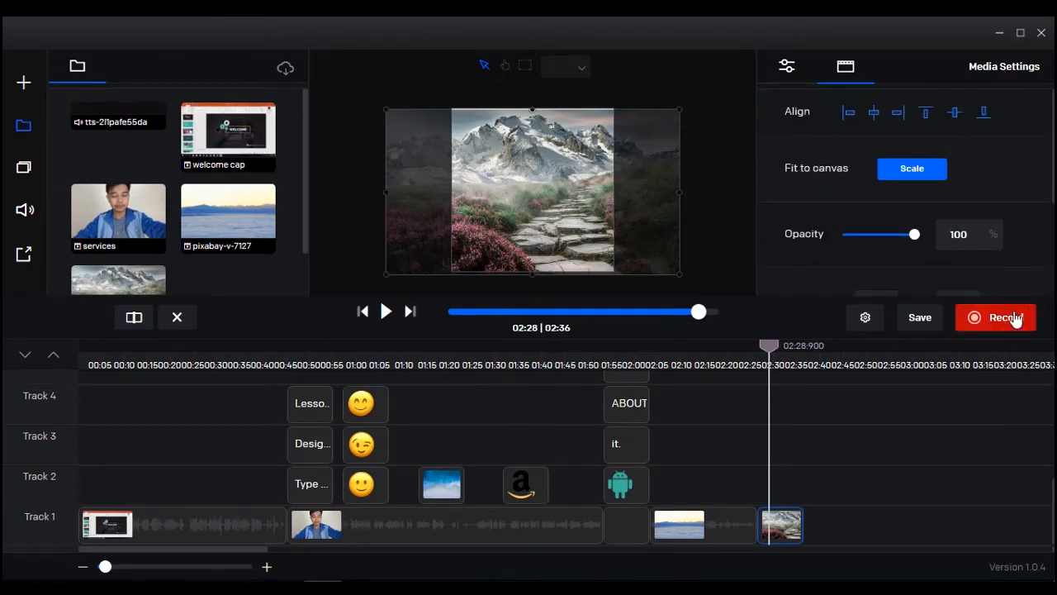
scroll(1032, 215, down, 3)
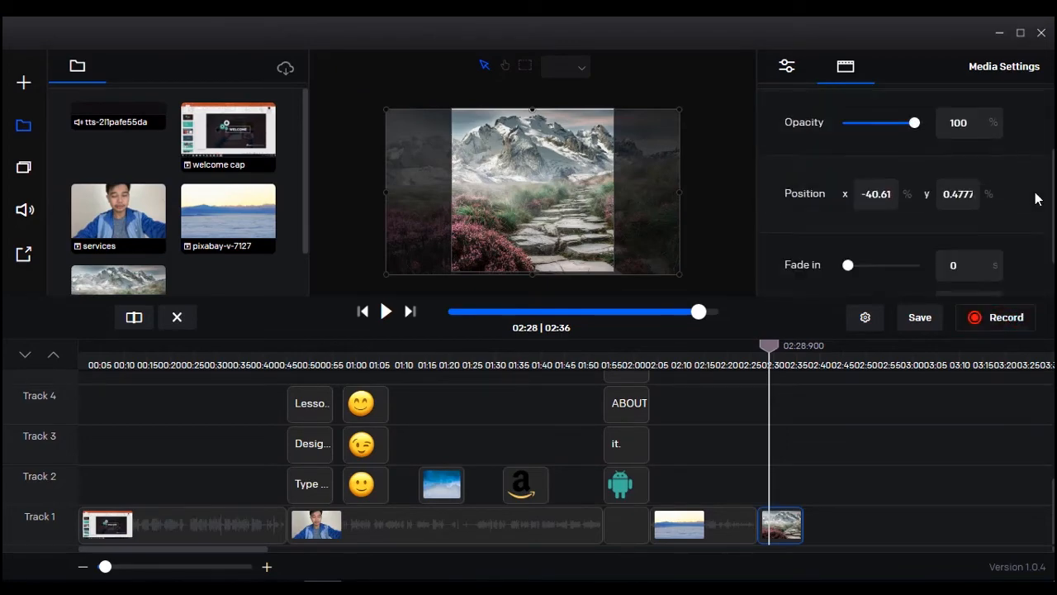
scroll(1036, 202, up, 3)
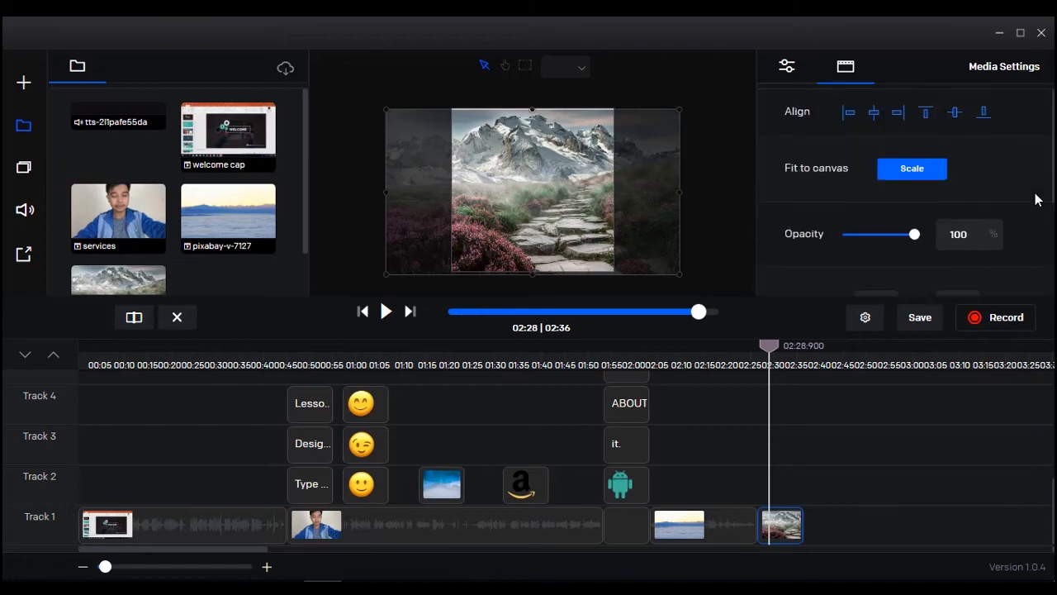
- Set the screen recording source to Region and enlarge the capture area to 1366 by 770 to cover the desktop
click(999, 329)
click(992, 157)
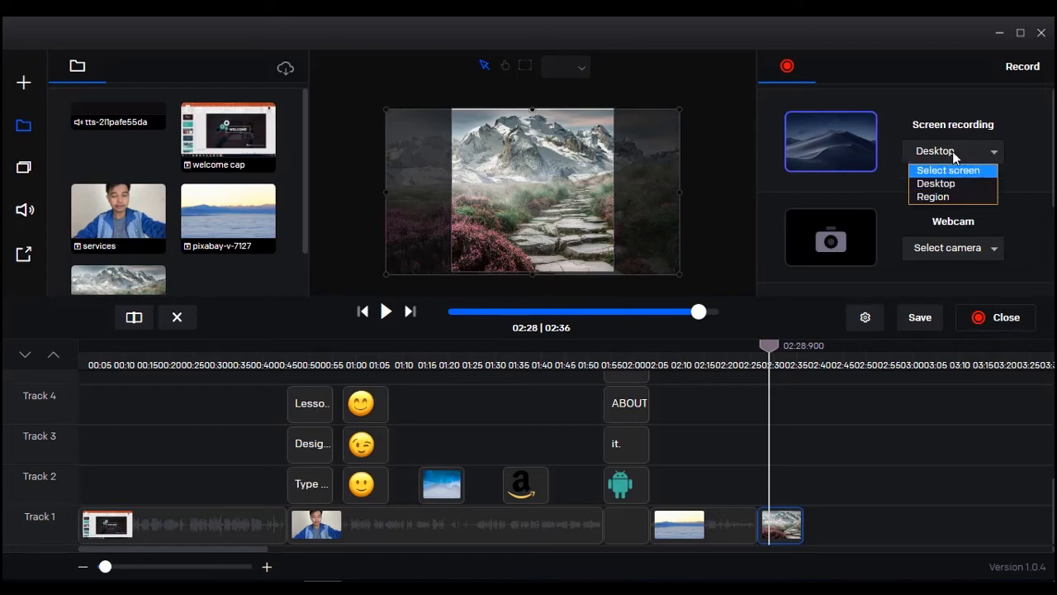
click(957, 198)
click(953, 28)
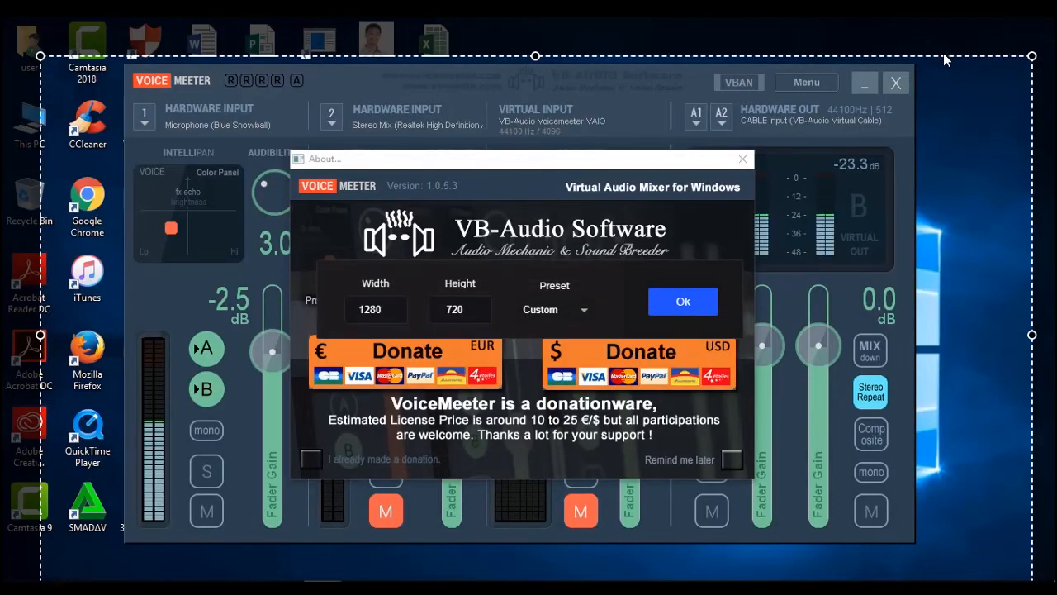
drag(40, 55, 3, 16)
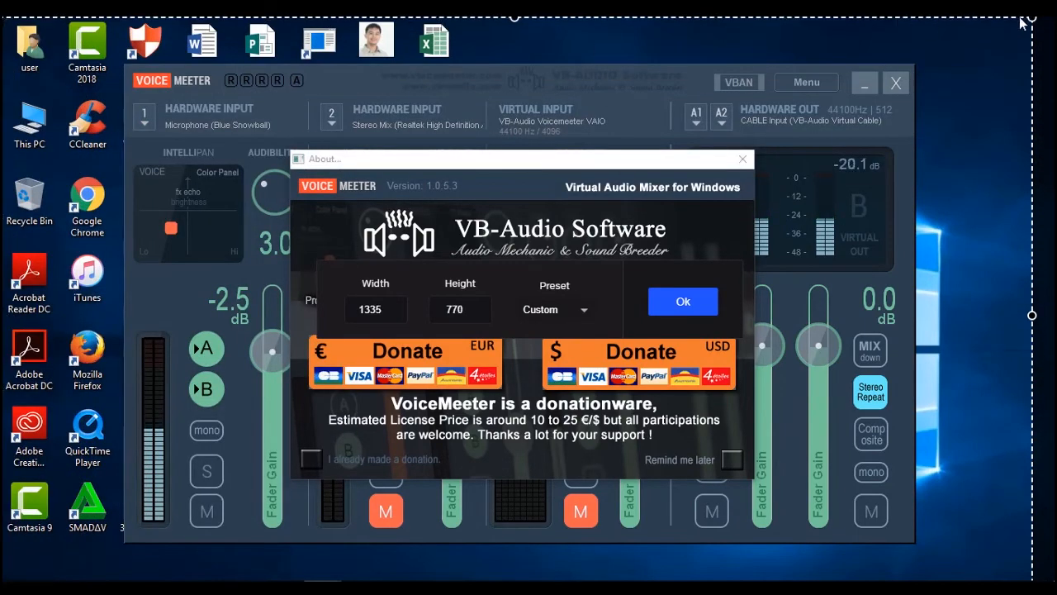
drag(1032, 315, 1051, 315)
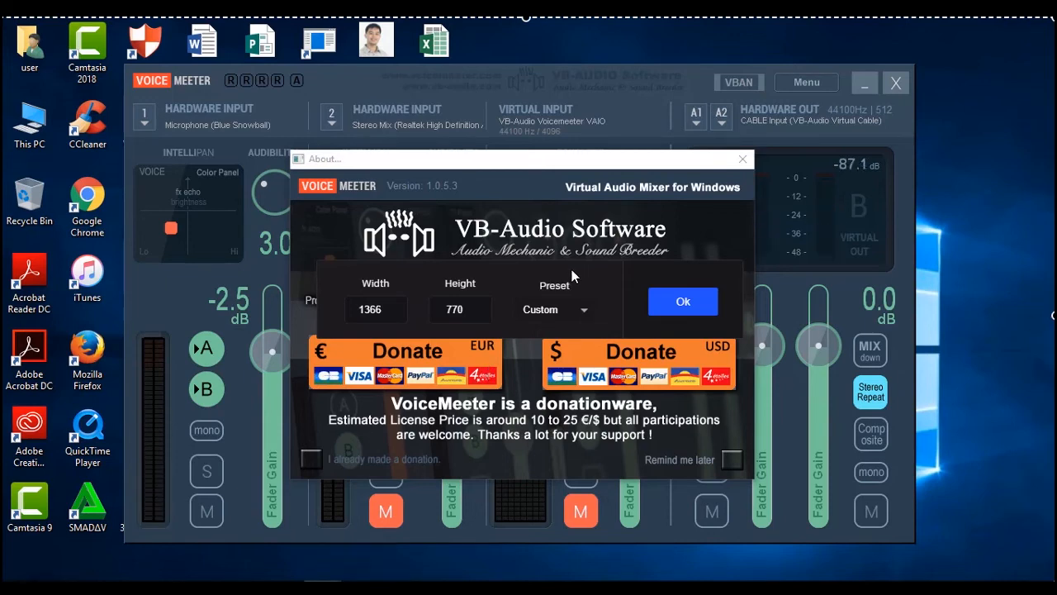
click(582, 310)
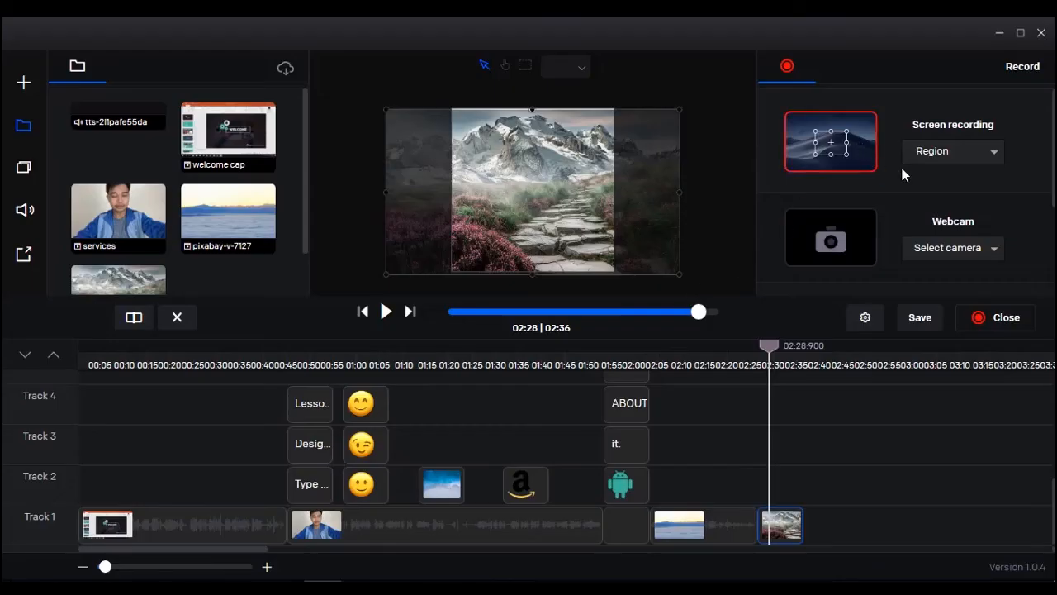
- Check the webcam choices and select Microphone (Blue Snowball) as the recording's microphone
scroll(949, 173, down, 1)
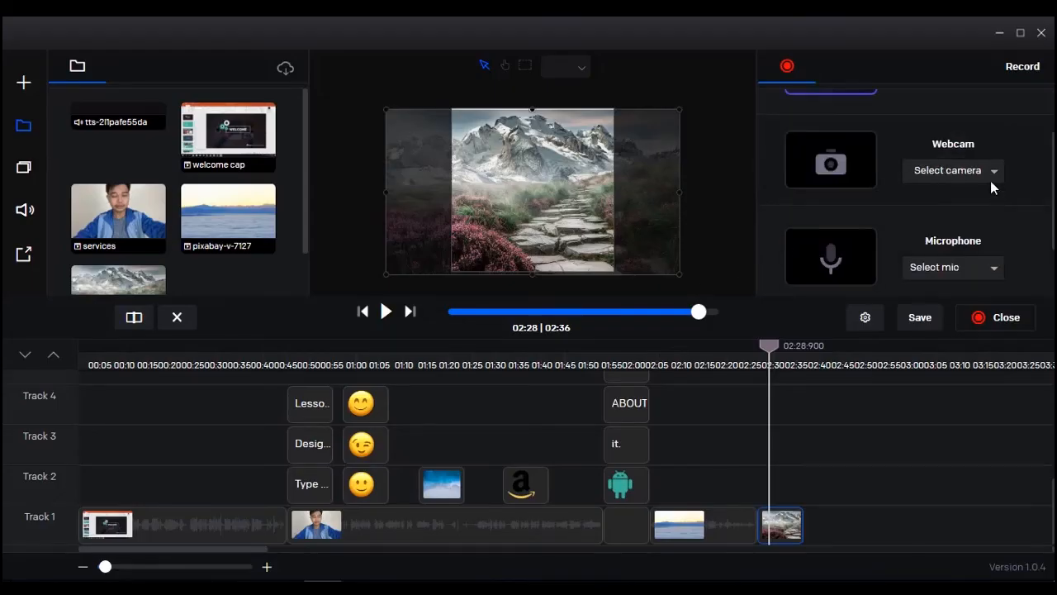
click(983, 170)
click(983, 170)
scroll(1022, 223, down, 1)
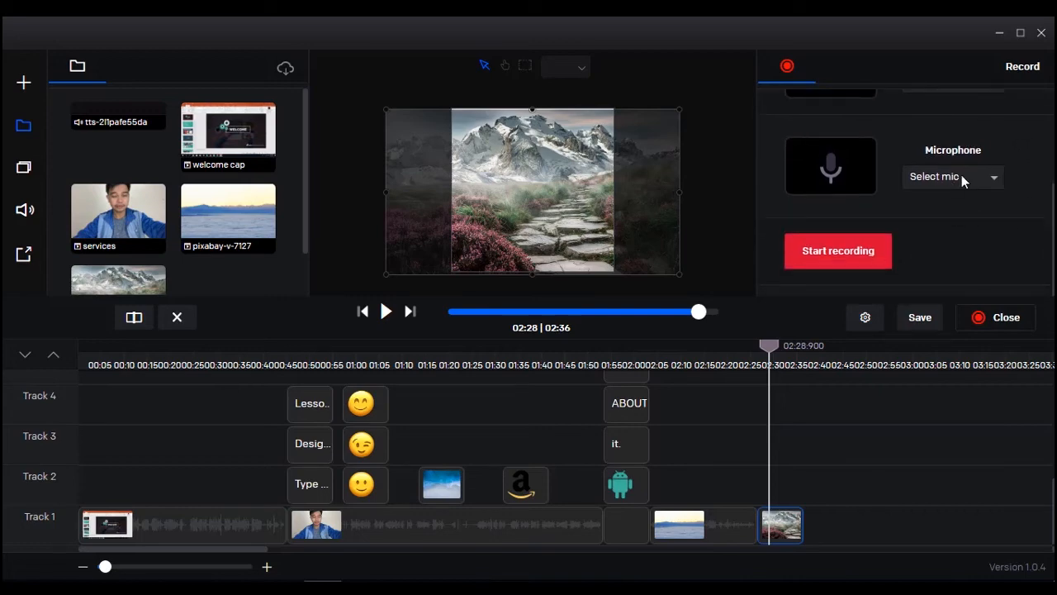
click(962, 178)
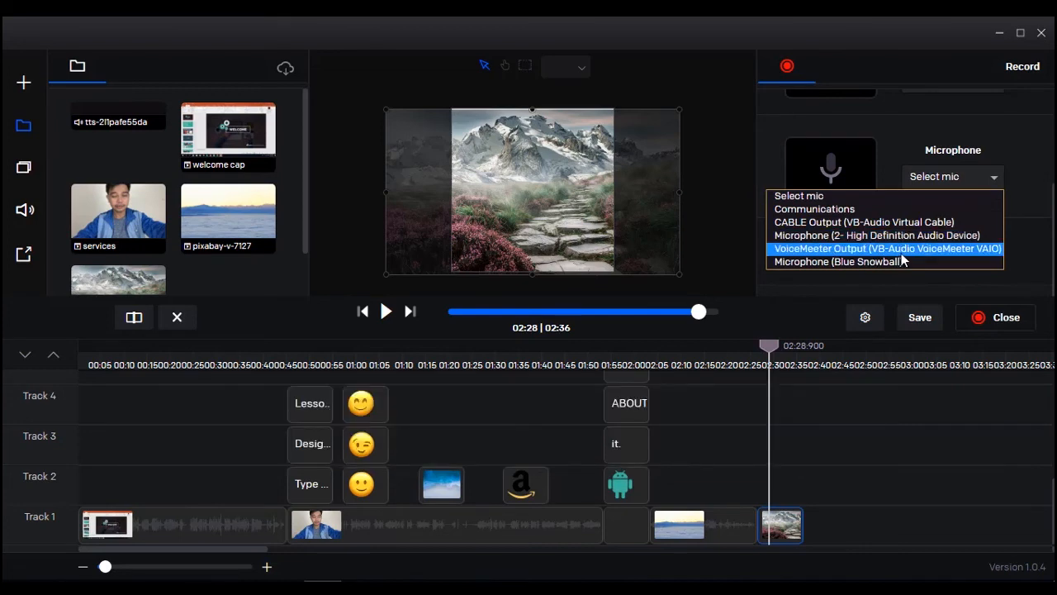
click(843, 265)
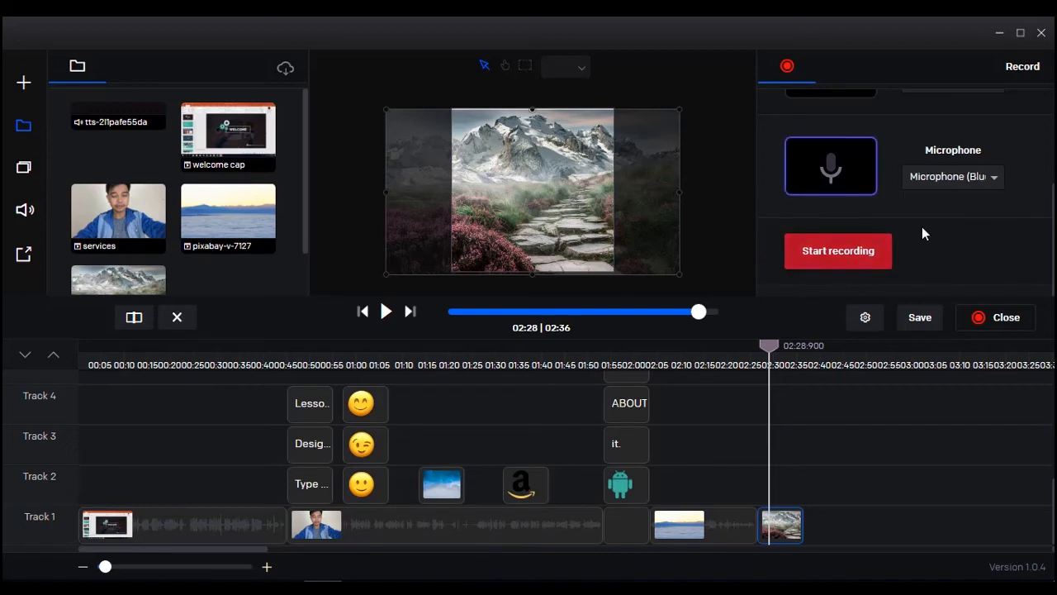
- Record the desktop with microphone audio, then return to the editor and stop the recording
click(871, 258)
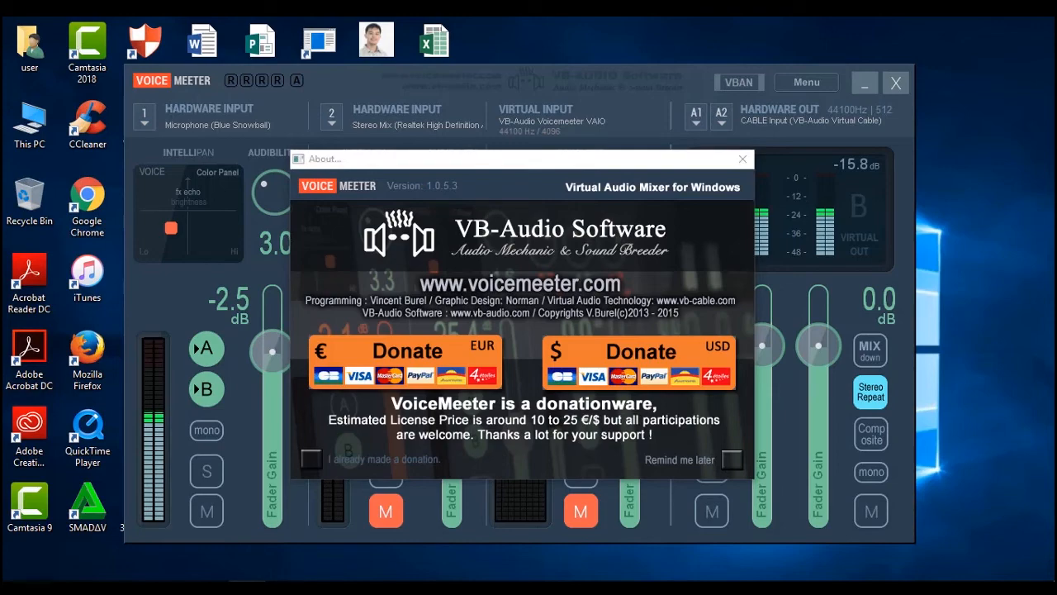
mouse_move(323, 588)
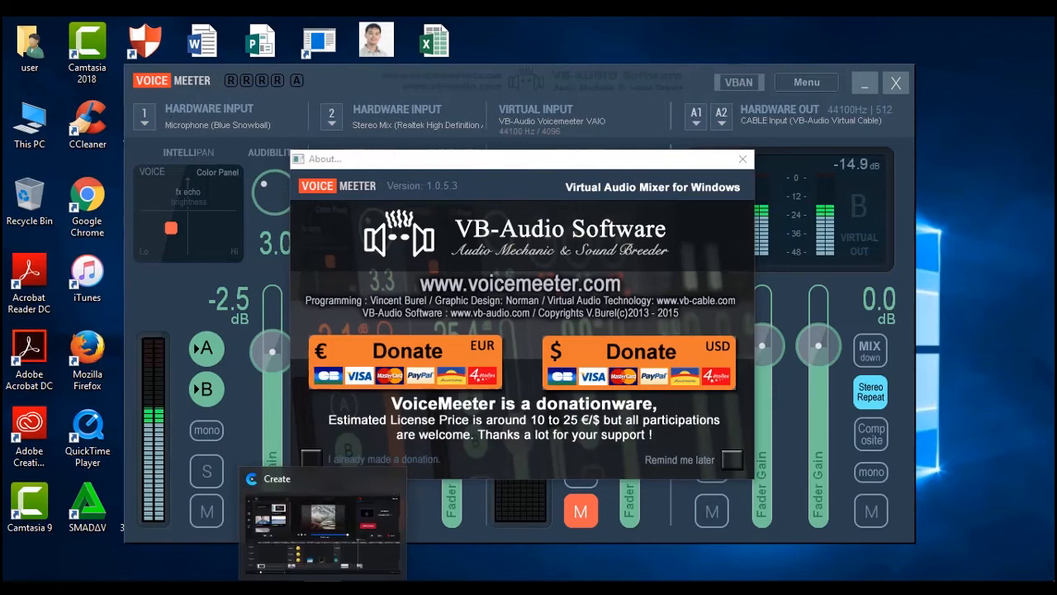
click(323, 588)
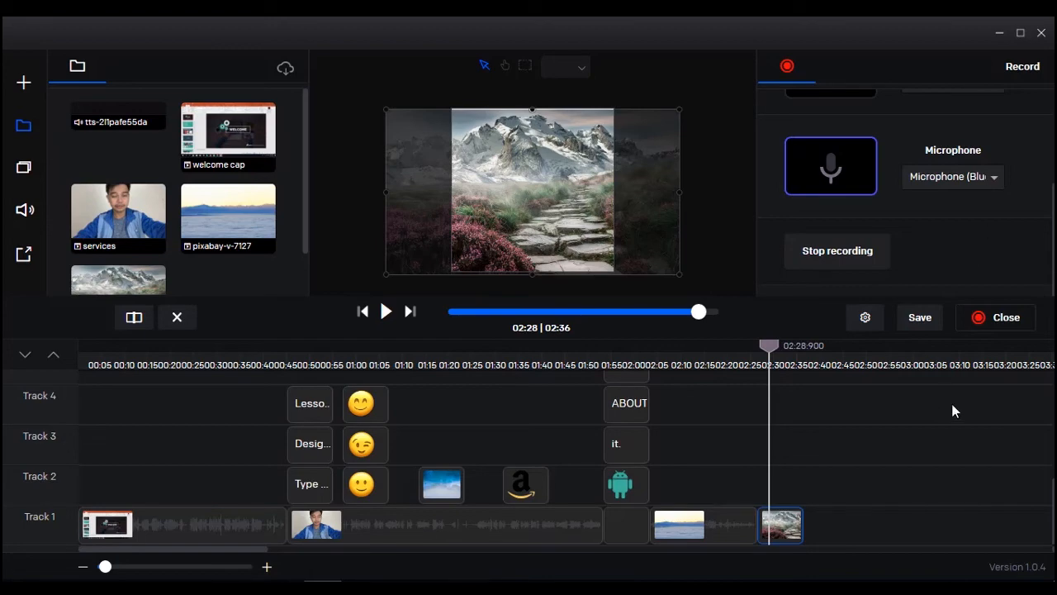
click(840, 250)
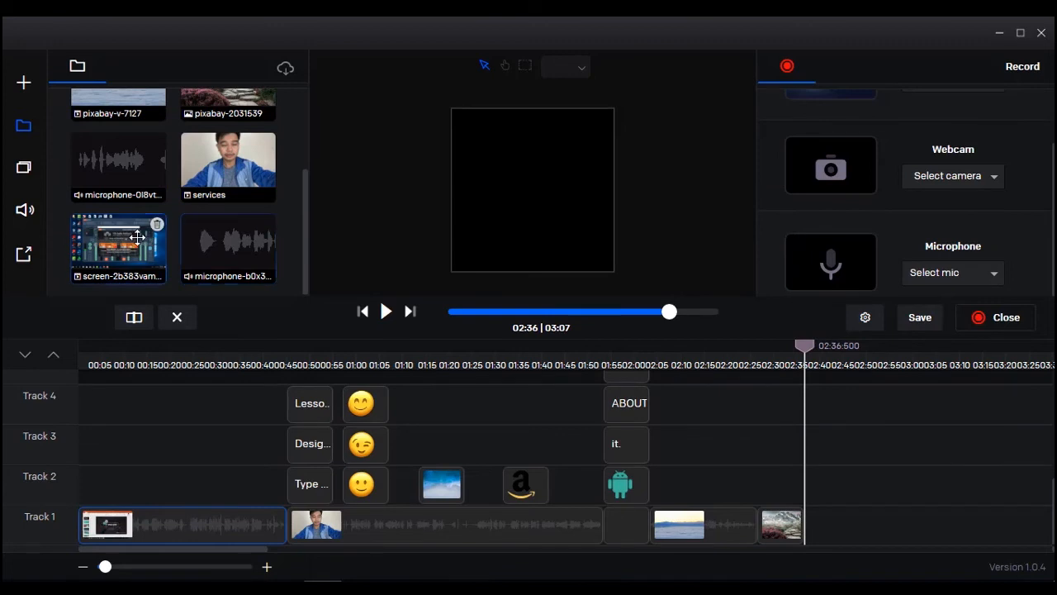
- Place the screen recording on Track 2 and its microphone audio on Track 1, both right after the mountain image
drag(113, 239, 856, 488)
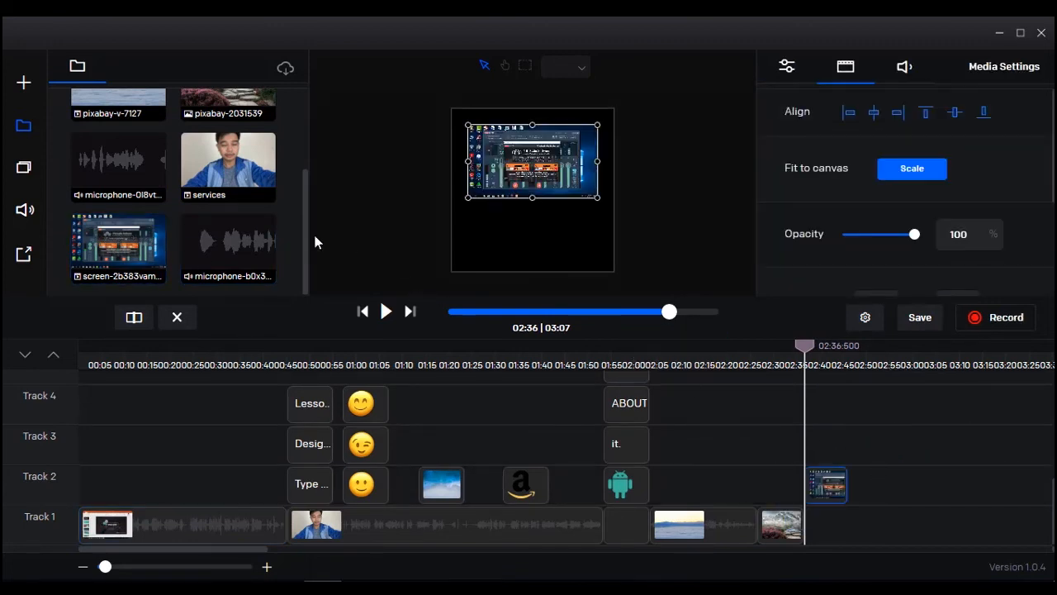
drag(224, 241, 819, 520)
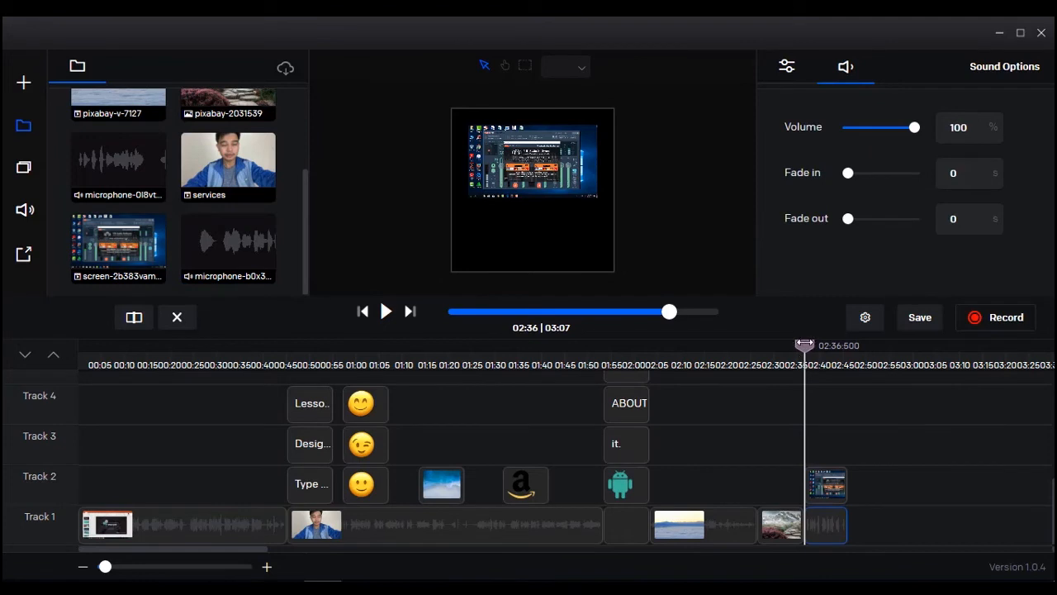
- Align the screen recording with the canvas's left edge, enlarge it to fill the canvas width, and preview the recording at 02:41
drag(804, 344, 816, 345)
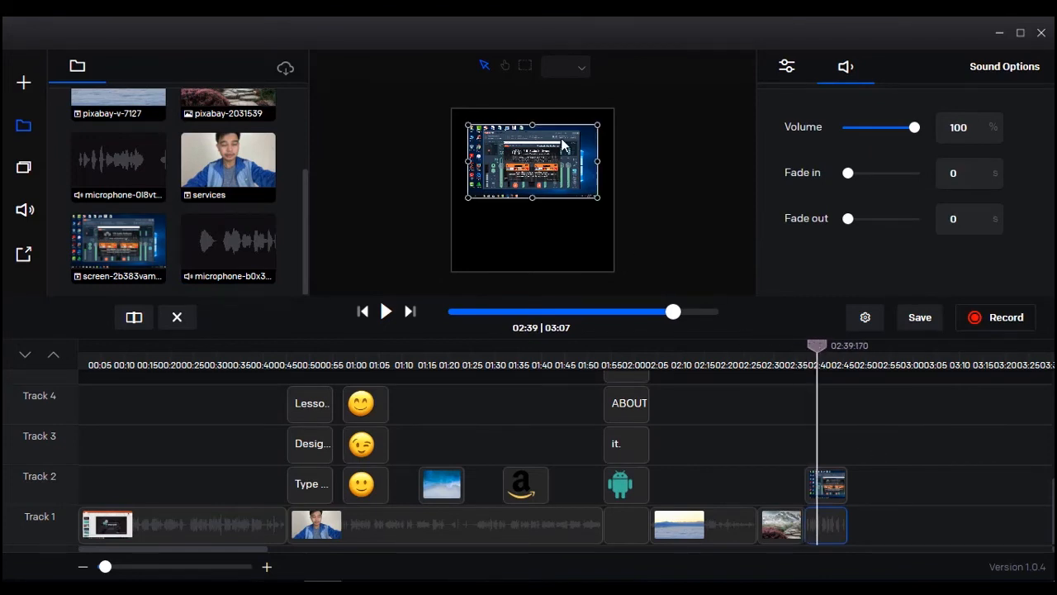
click(533, 171)
drag(533, 171, 517, 192)
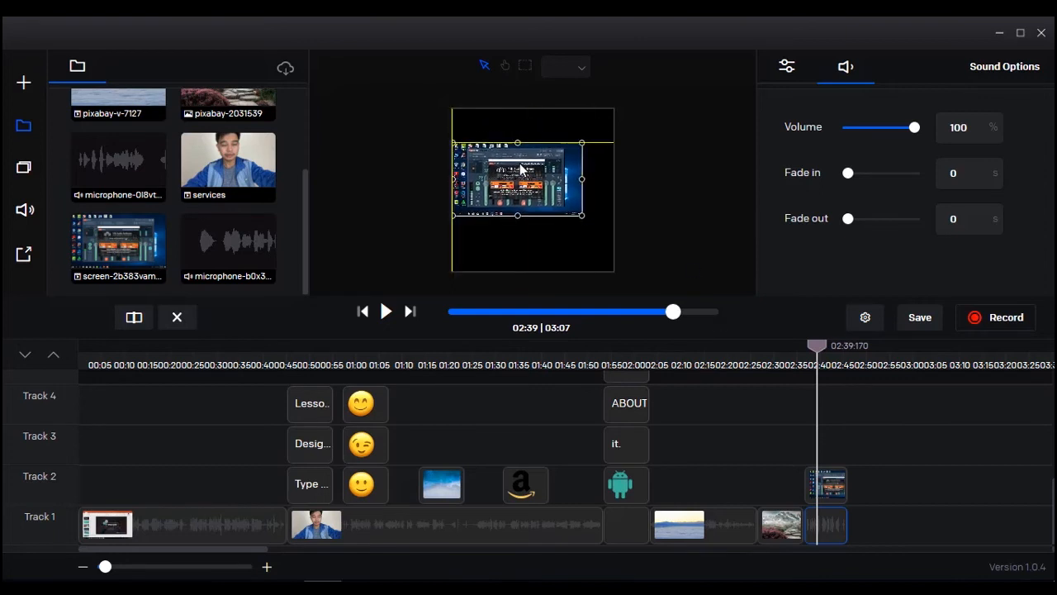
click(574, 220)
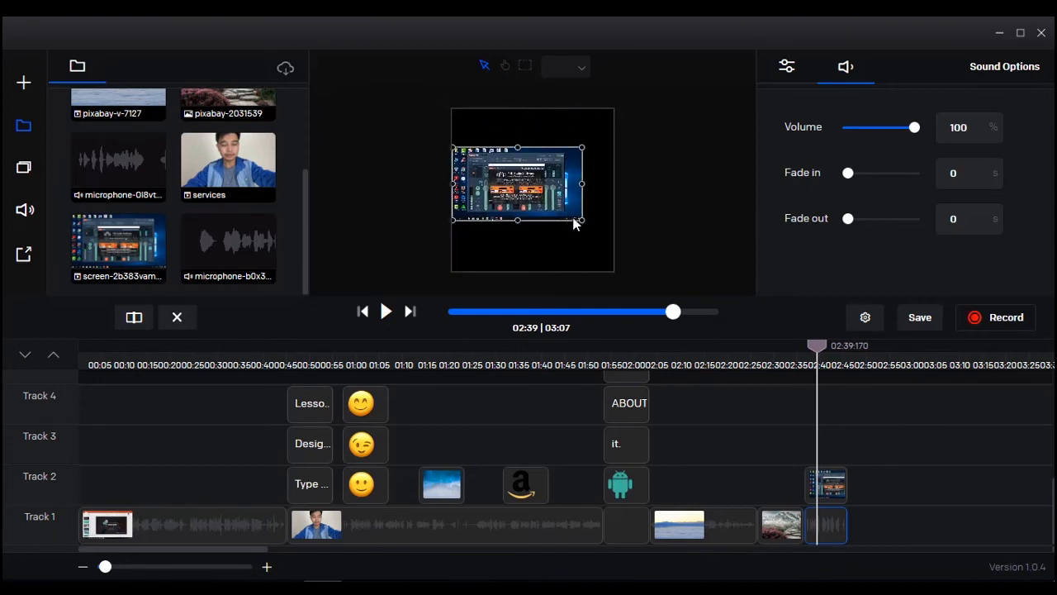
drag(583, 221, 617, 239)
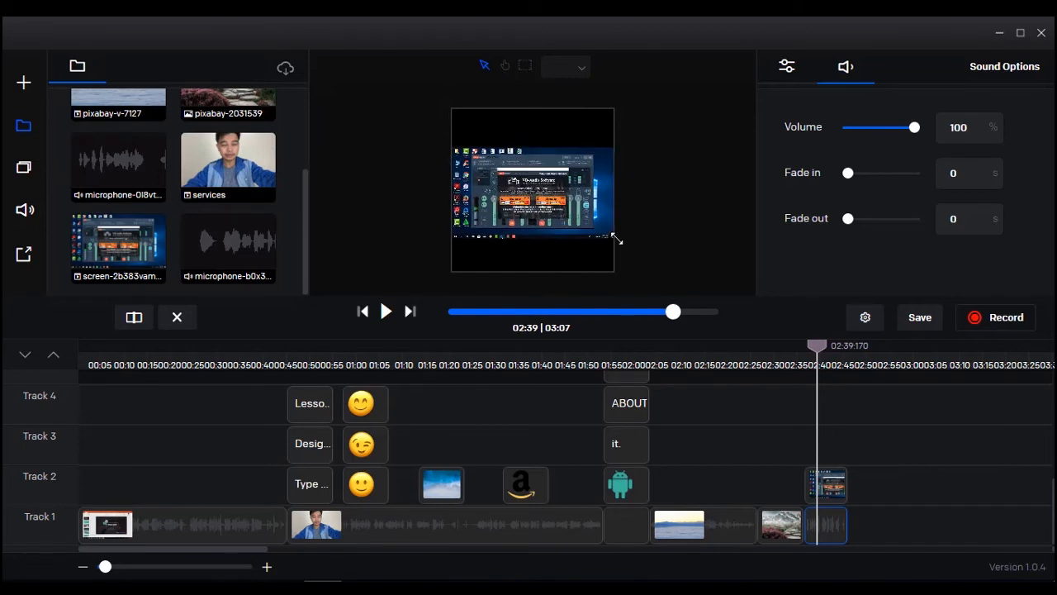
drag(819, 348, 824, 348)
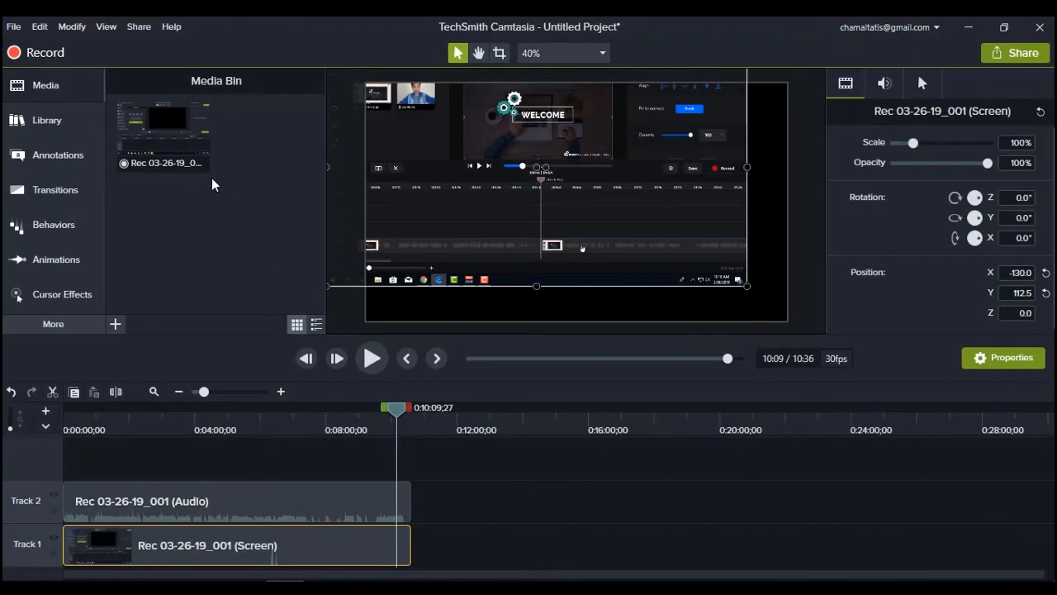
- In Camtasia, centre the screen recording on the canvas at position 0, 0, and view the Annotations callouts and Library
drag(496, 149, 533, 179)
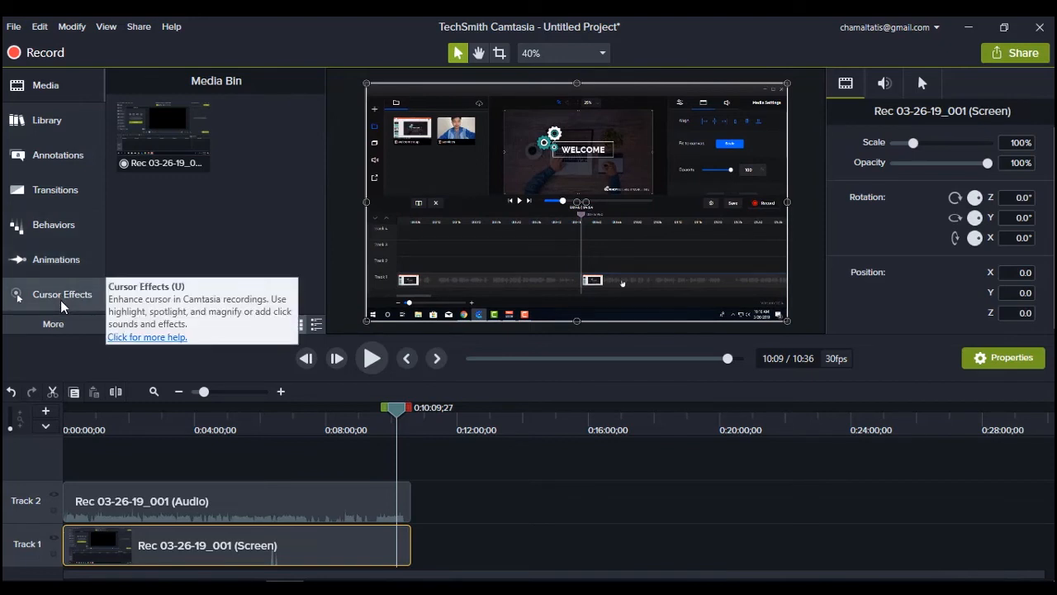
click(66, 156)
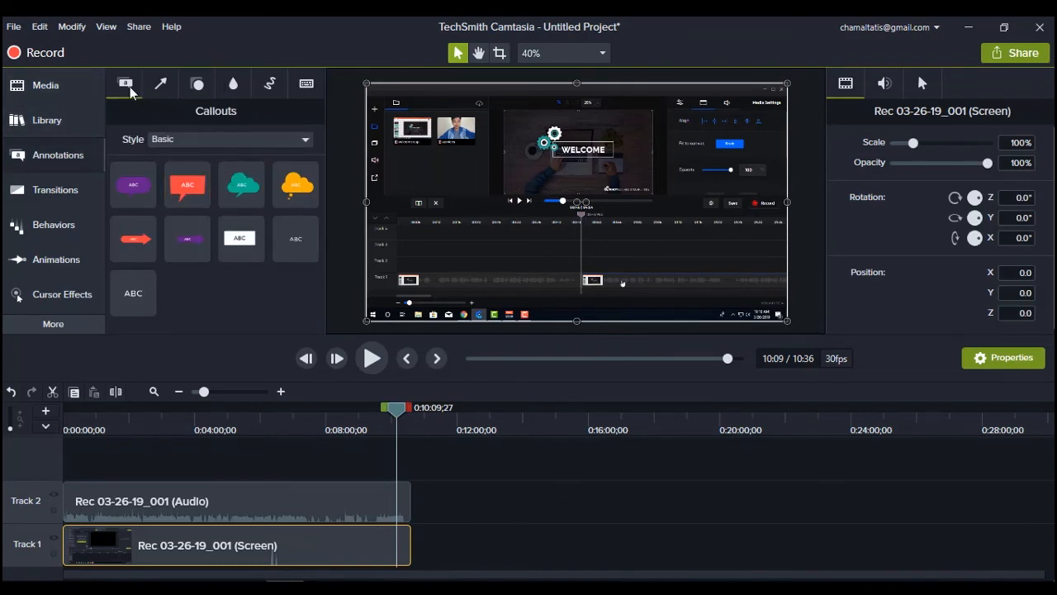
click(48, 120)
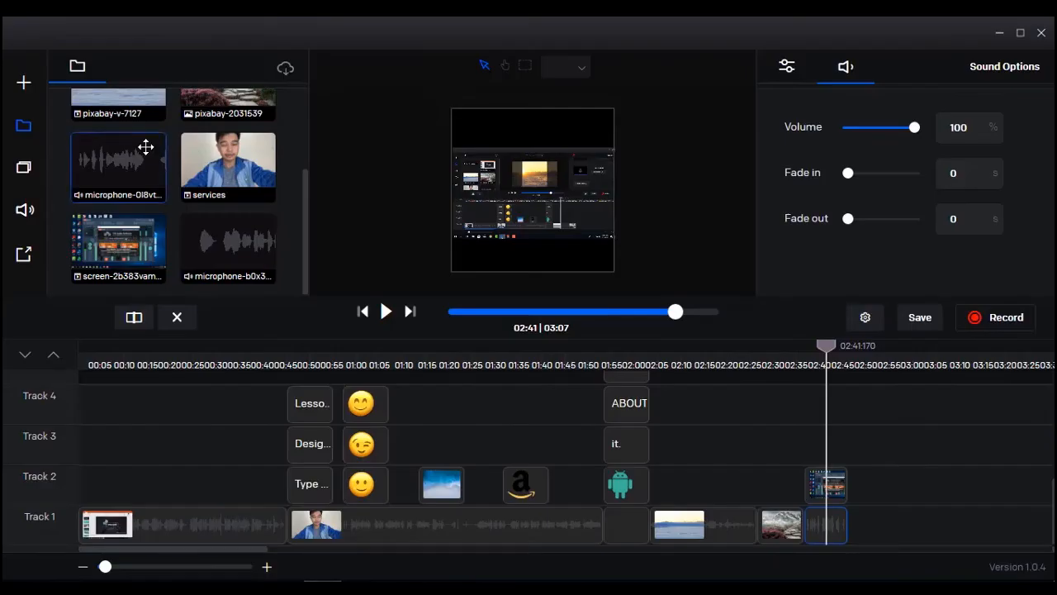
scroll(91, 148, up, 3)
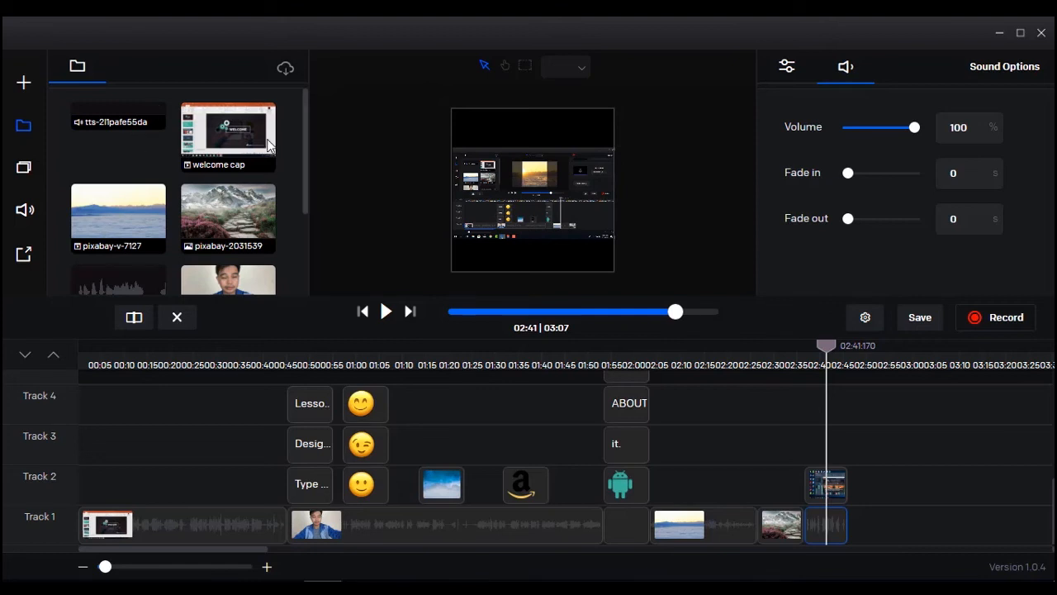
scroll(143, 141, down, 3)
scroll(143, 141, up, 2)
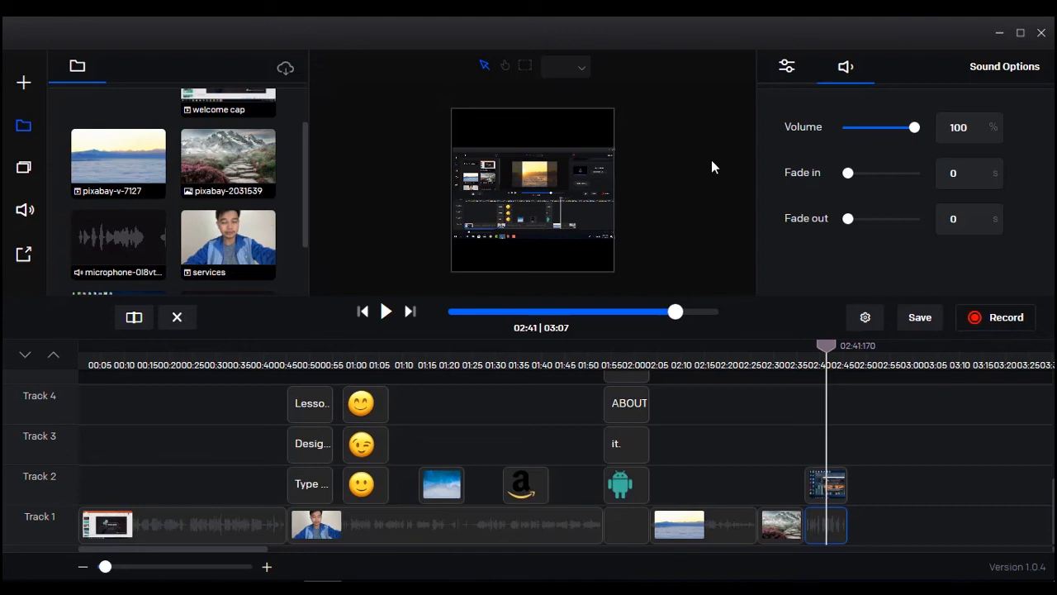
scroll(288, 175, up, 1)
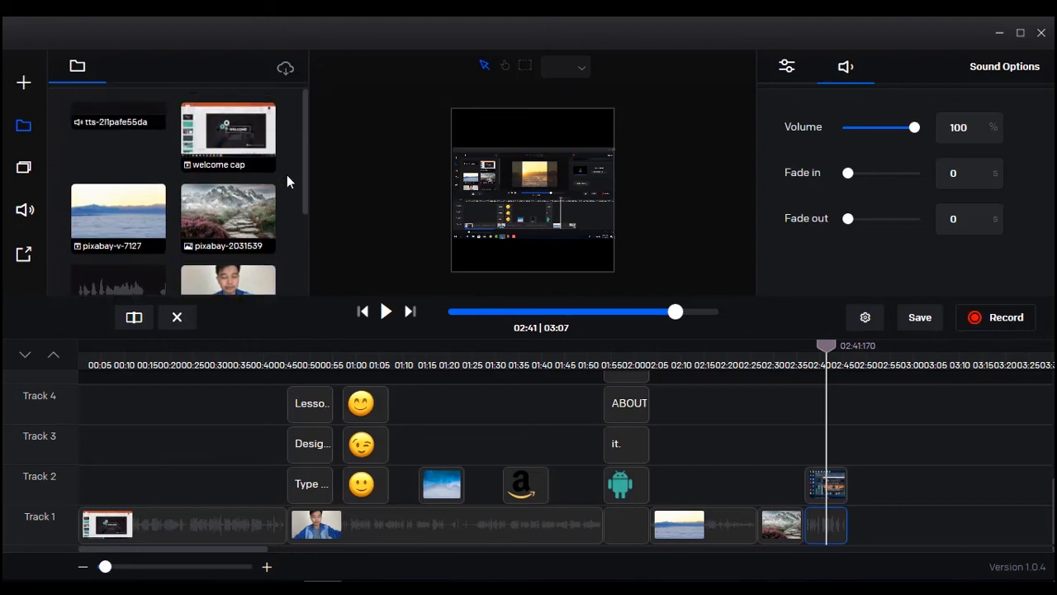
scroll(286, 177, down, 2)
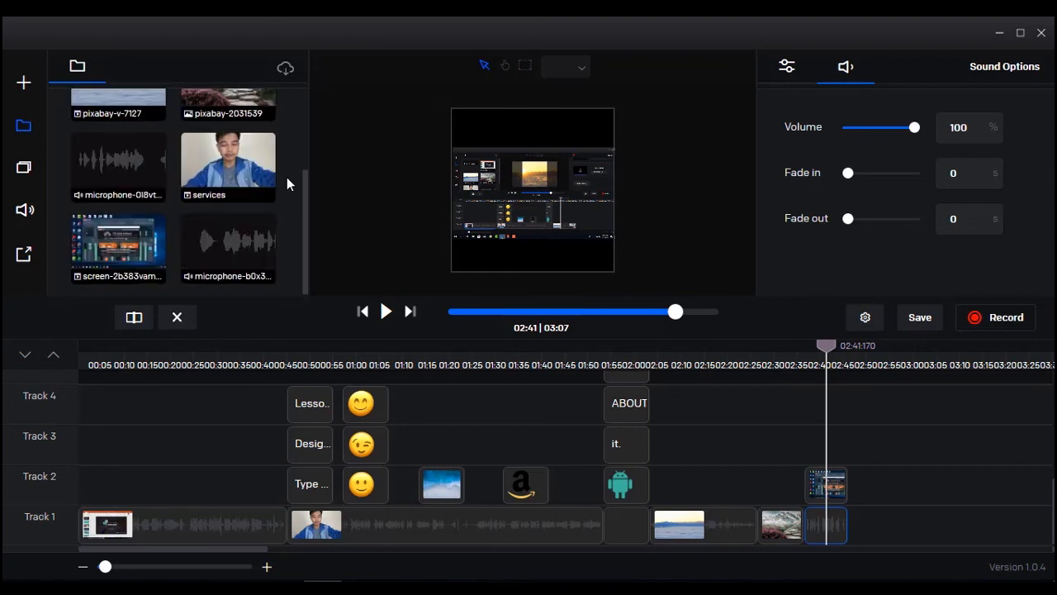
scroll(286, 177, up, 2)
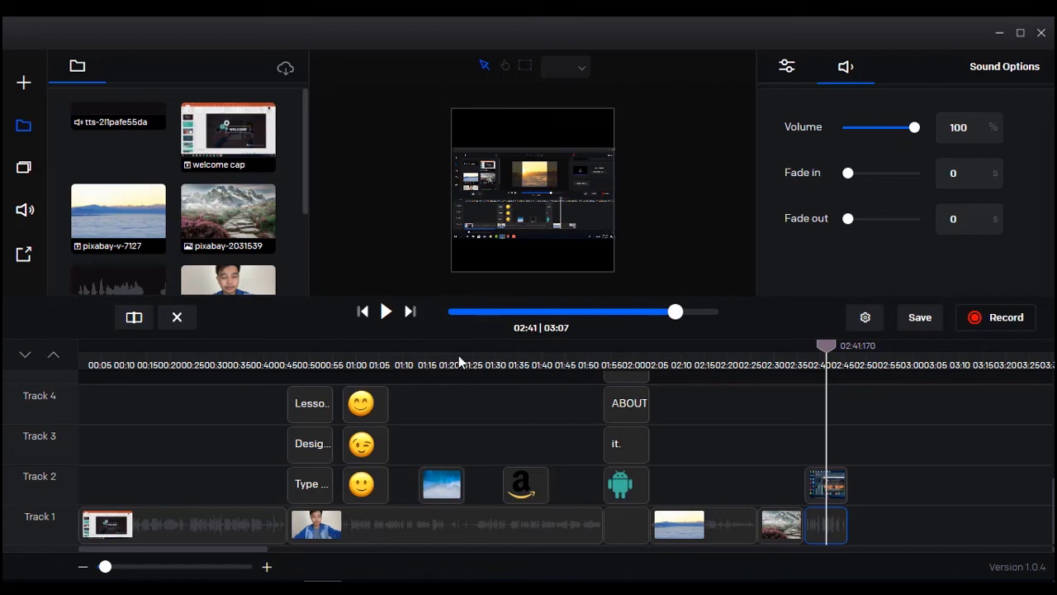
- Back in the first video editor, preview the timeline at 01:25, within the first clip, and on the screen recording at about 02:38
click(480, 356)
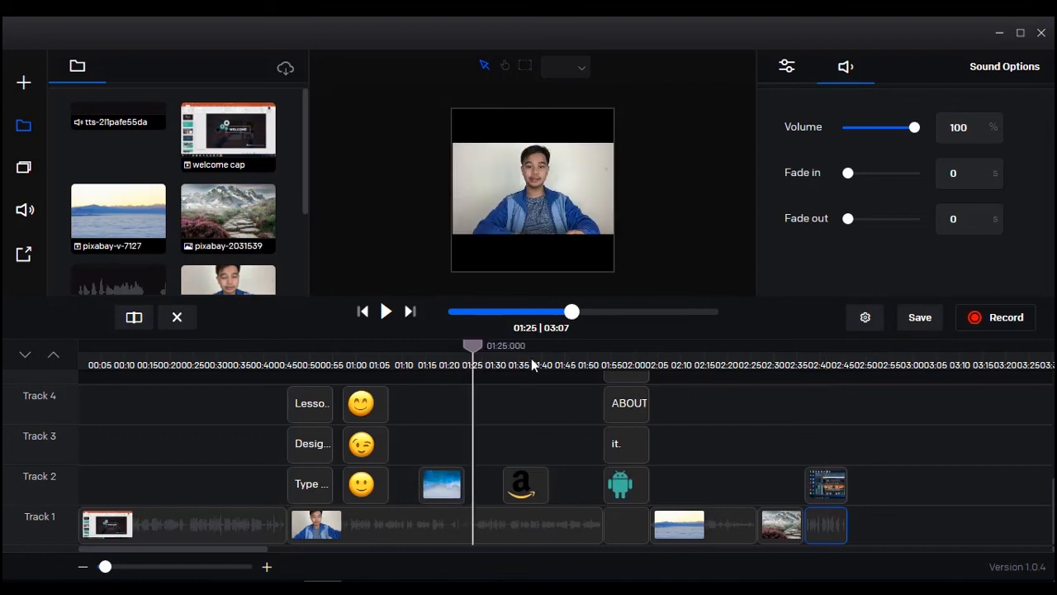
click(221, 360)
click(814, 361)
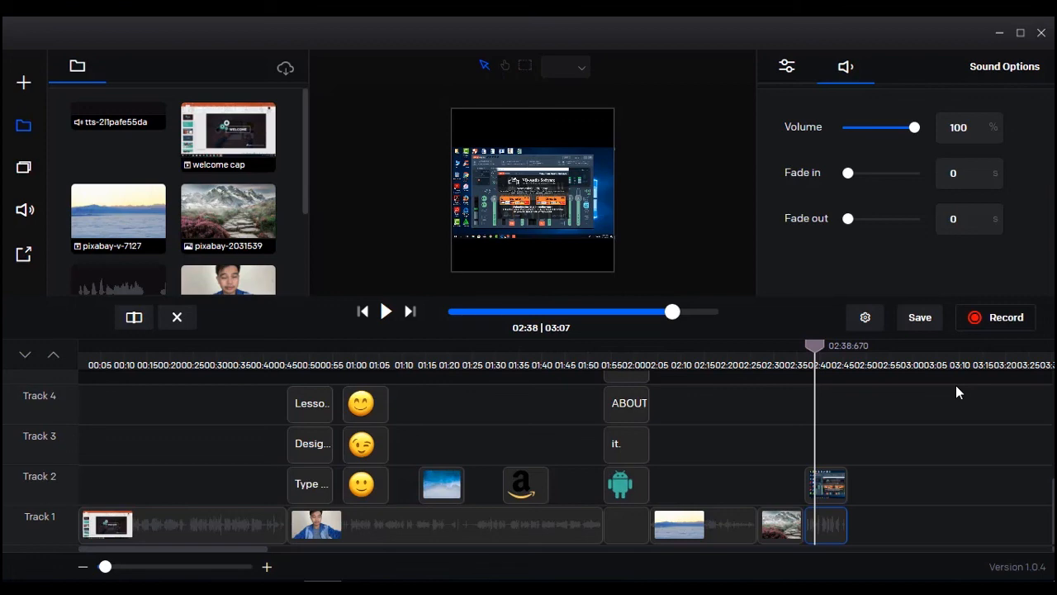
- Switch to the browser and examine the Social Video Ads page's headline, feature list and payment options
mouse_move(246, 588)
click(289, 527)
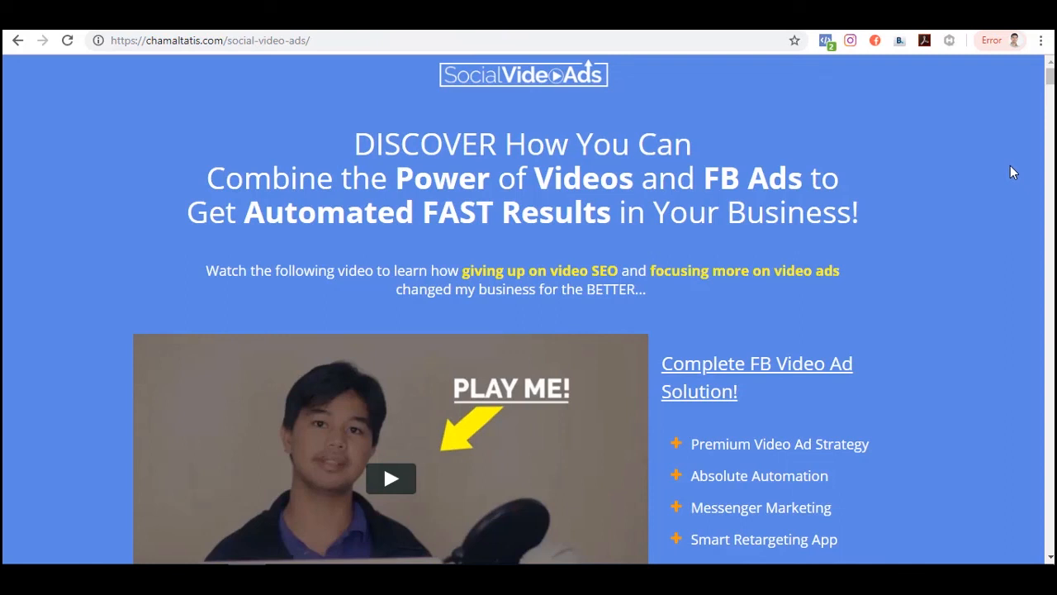
scroll(1011, 171, down, 6)
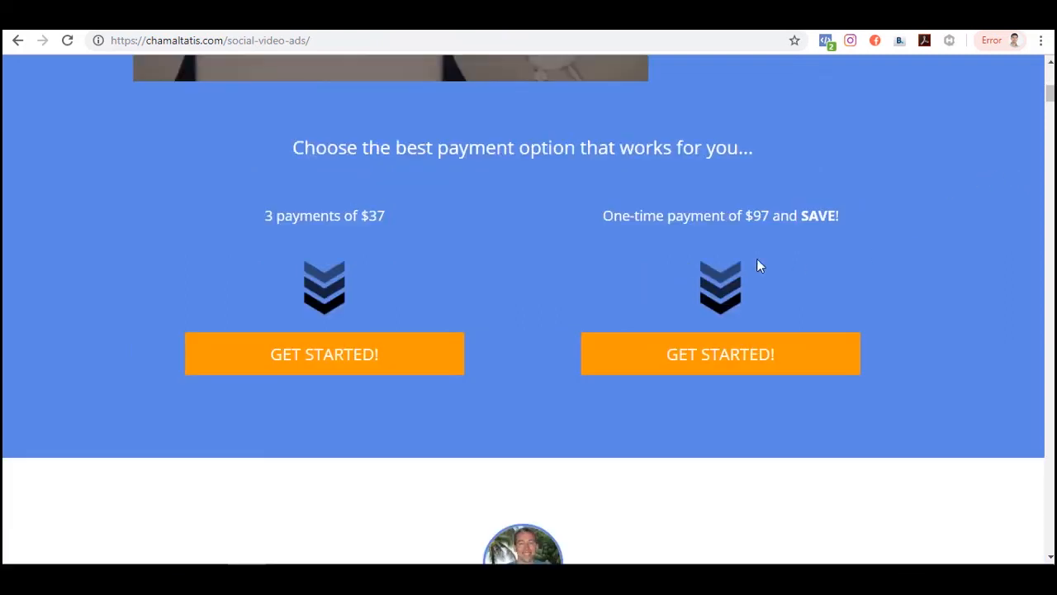
scroll(909, 242, up, 6)
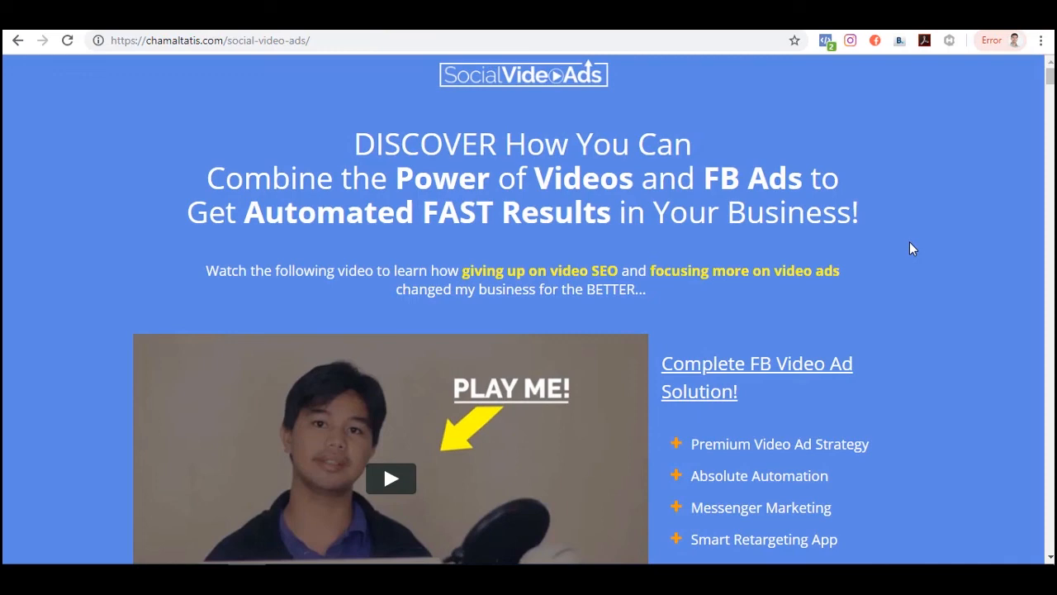
scroll(909, 242, down, 3)
scroll(908, 241, up, 3)
scroll(954, 244, down, 3)
scroll(954, 244, up, 3)
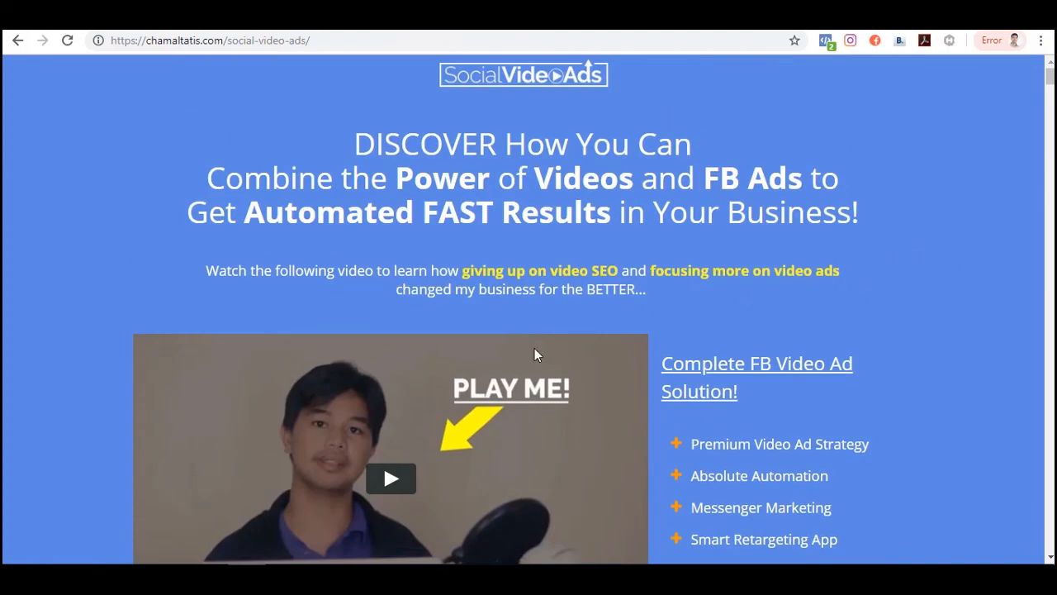